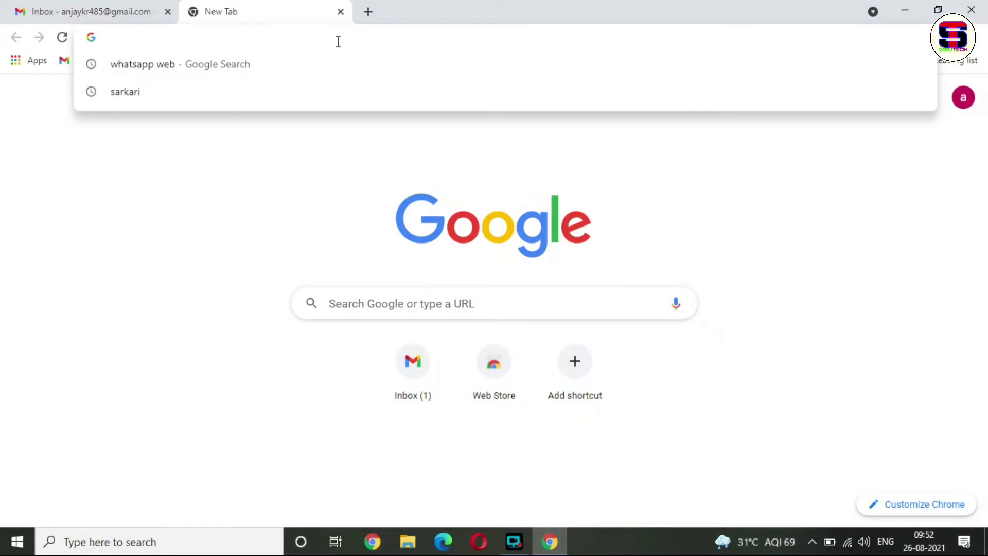
- Search Google for 'aws free tier' from the Chrome address bar
{"action": "type", "text": "aws "}
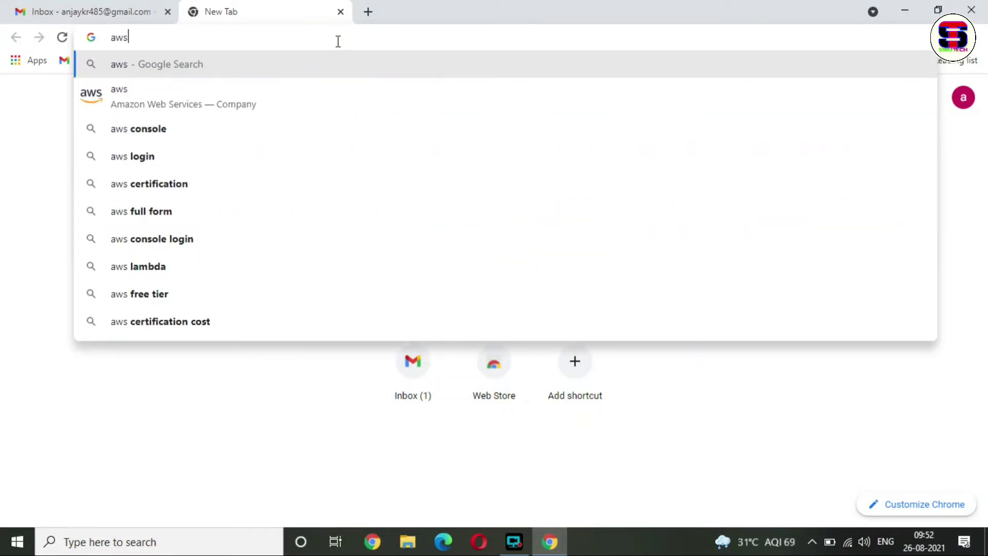
{"action": "type", "text": "free"}
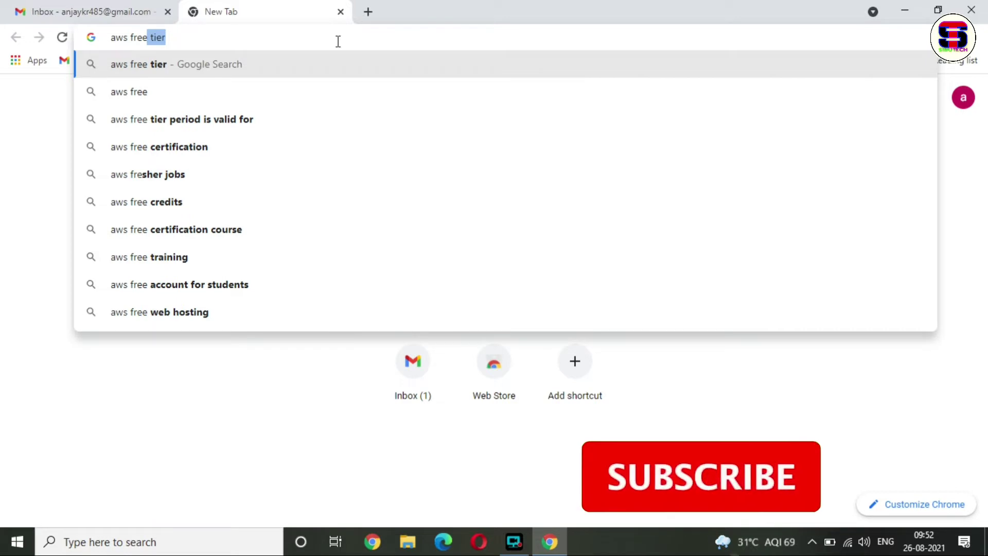
{"action": "key", "text": "Return"}
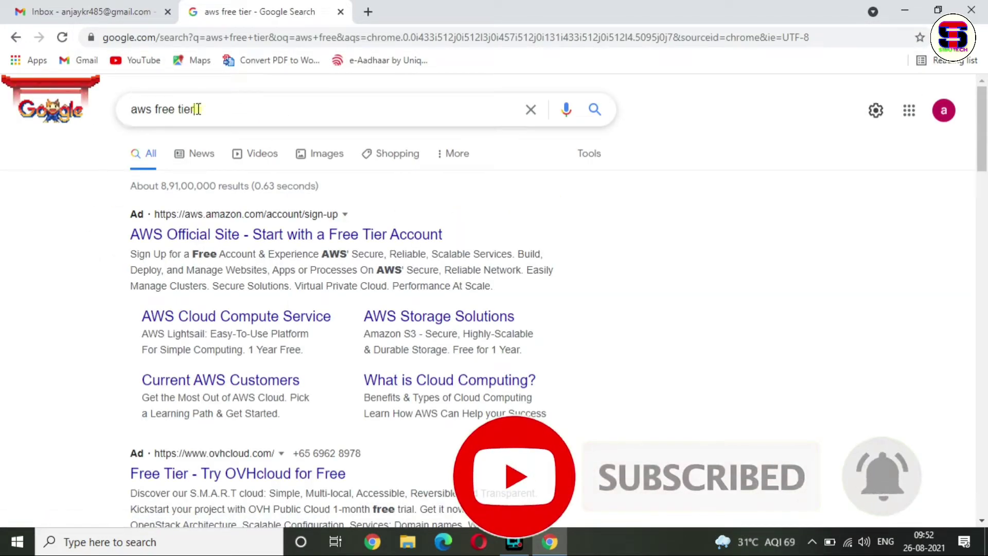
{"action": "left_click_drag", "start_coordinate": [194, 109], "coordinate": [126, 118]}
{"action": "left_click", "coordinate": [649, 239]}
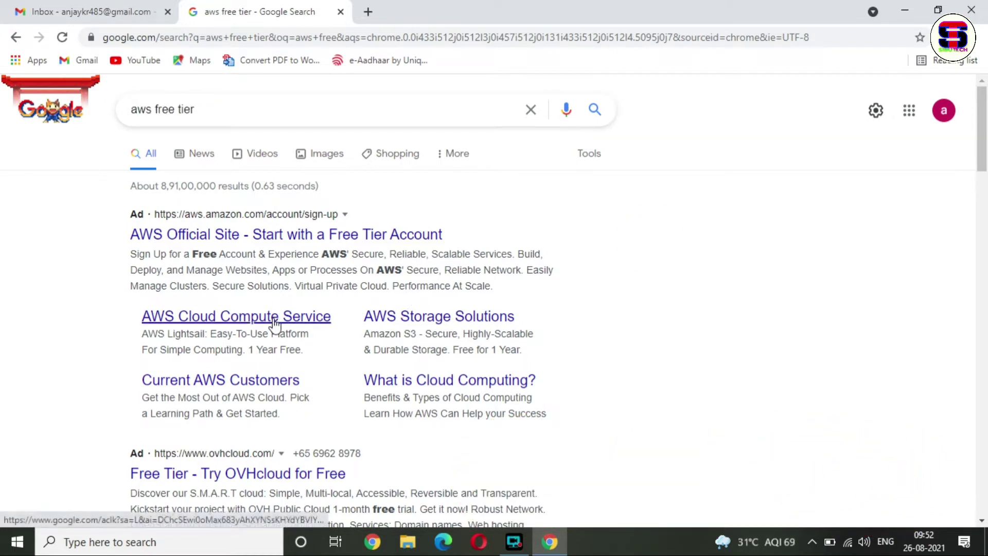
- Open the AWS Free Tier page from the ad and start creating a free account
{"action": "left_click", "coordinate": [276, 239]}
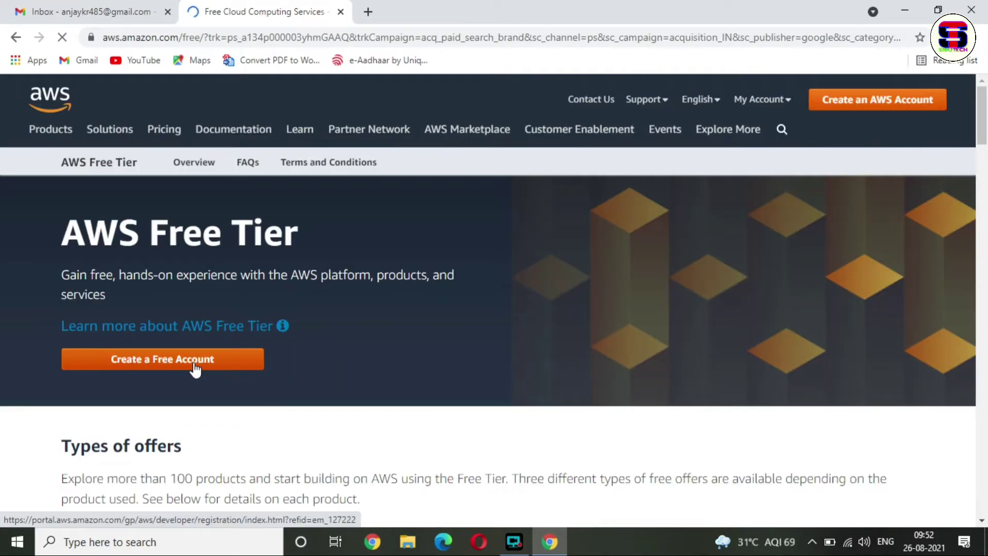
{"action": "left_click", "coordinate": [194, 361]}
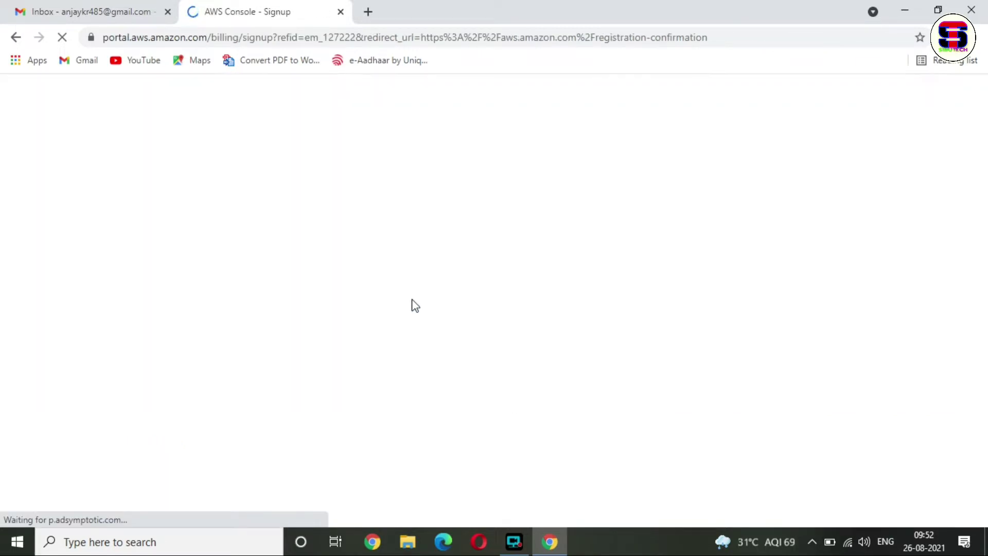
- Enter the suggested email, a password and an account name on sign-up step 1, then continue
{"action": "left_click", "coordinate": [593, 267]}
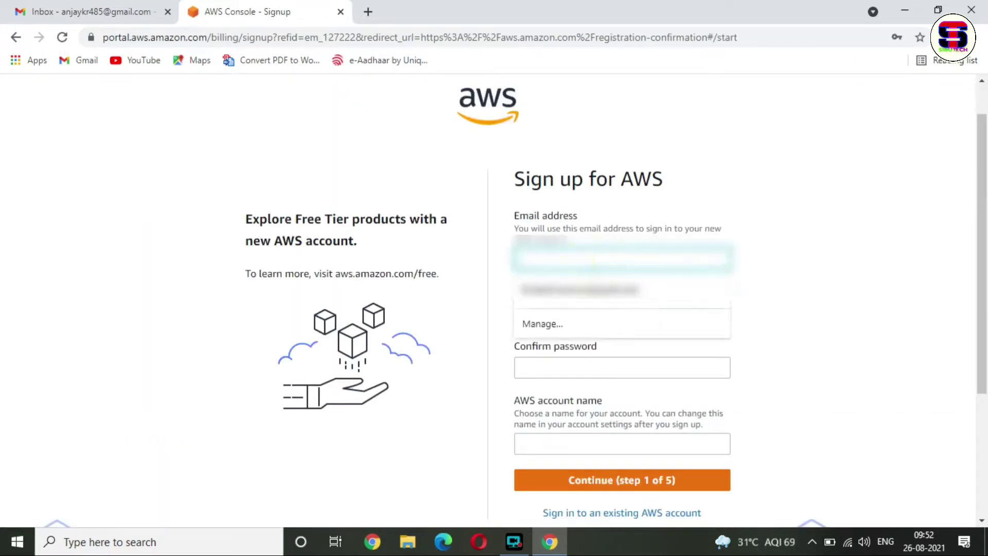
{"action": "key", "text": "Down"}
{"action": "key", "text": "Return"}
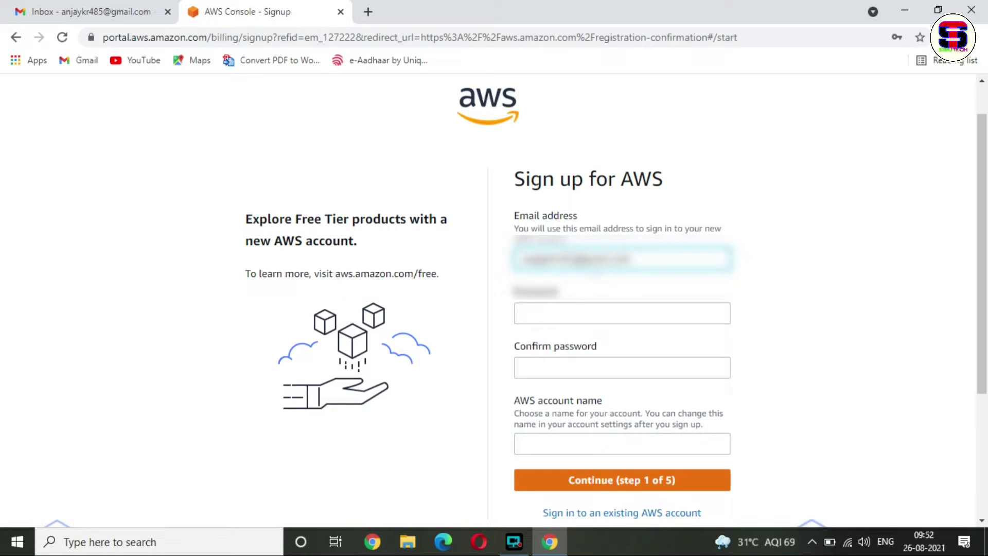
{"action": "left_click", "coordinate": [548, 315]}
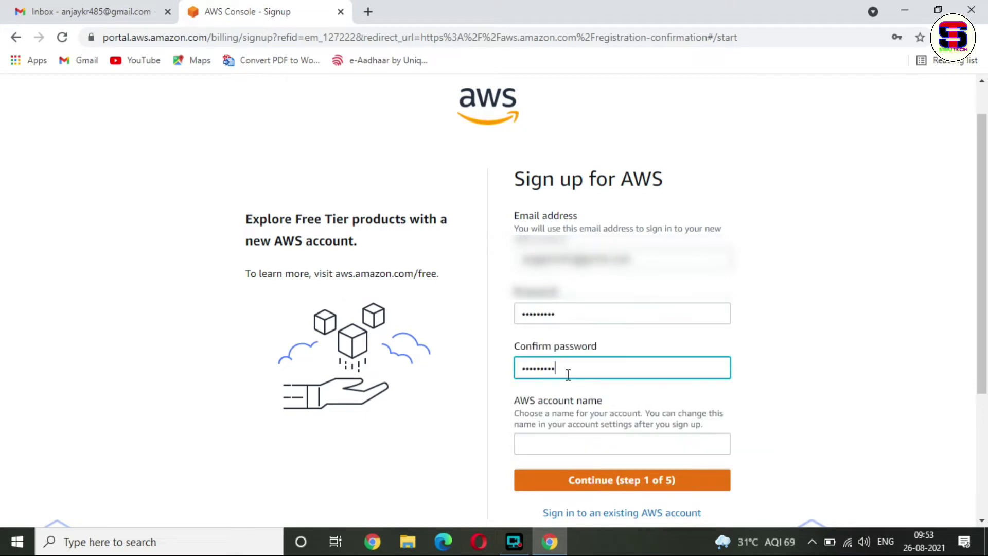
{"action": "left_click", "coordinate": [613, 442]}
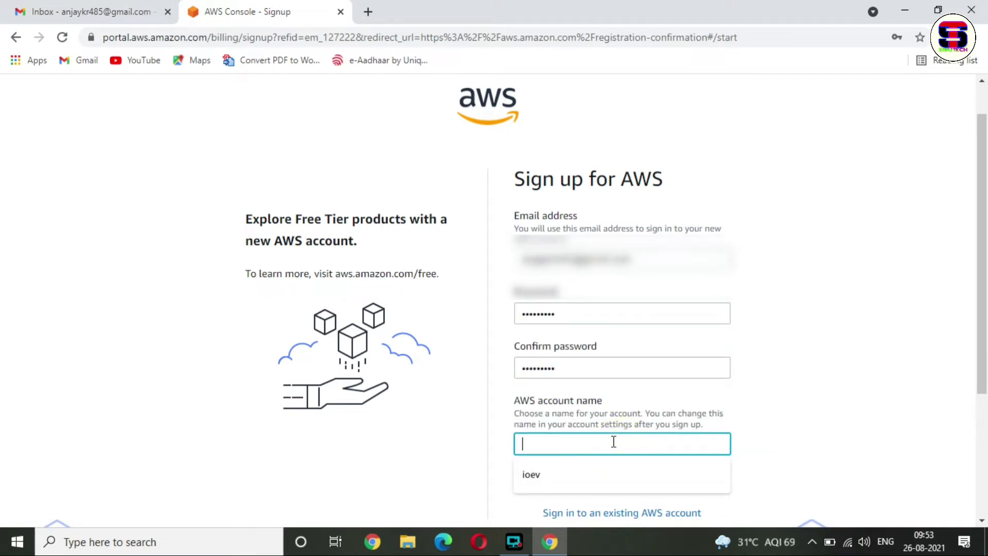
{"action": "type", "text": "anjay"}
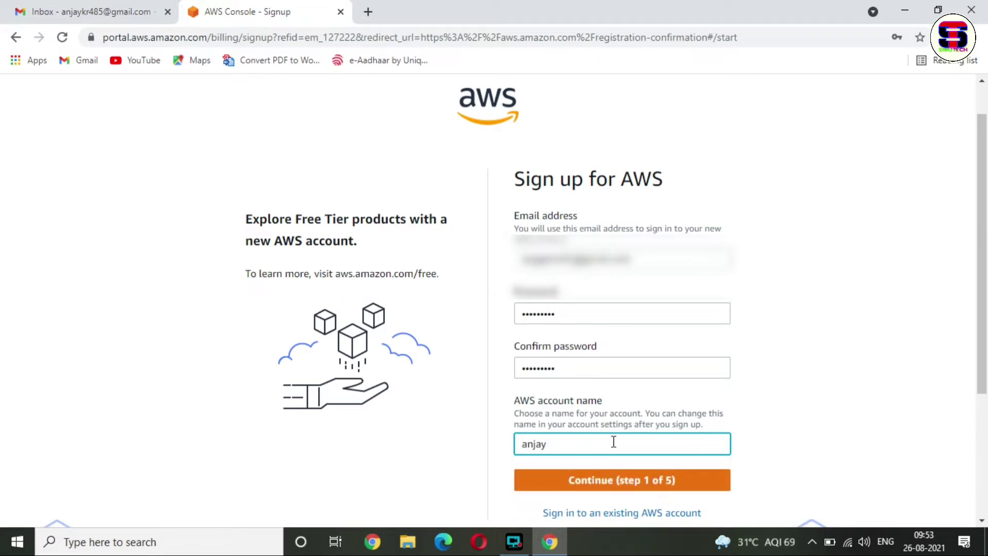
{"action": "left_click", "coordinate": [647, 485]}
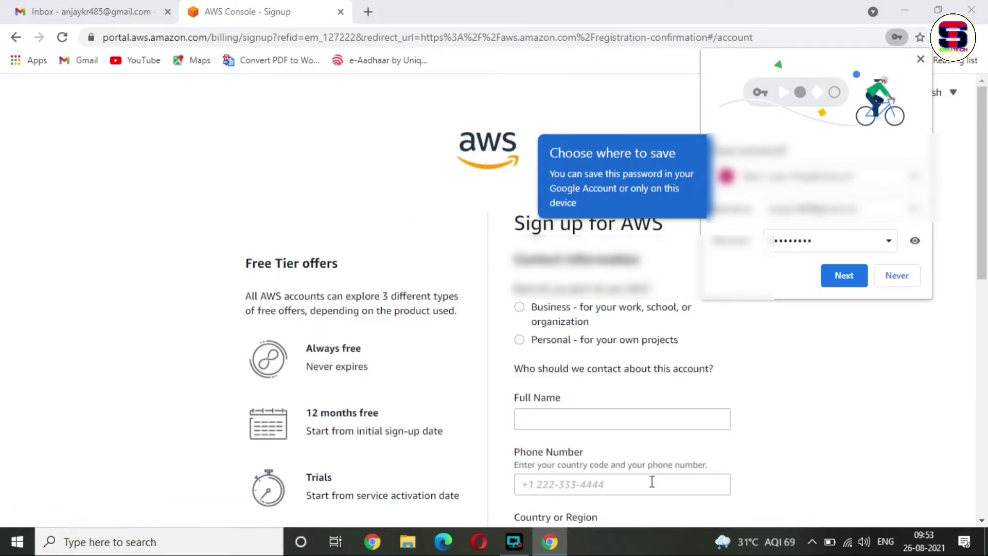
- Decline saving the password, choose a Personal account and enter the contact's full name
{"action": "left_click", "coordinate": [894, 276]}
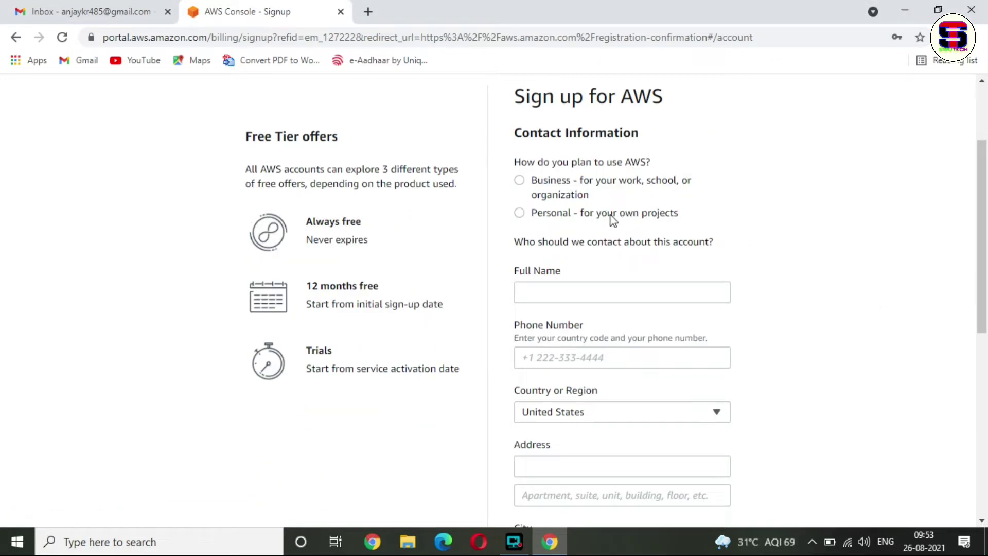
{"action": "left_click", "coordinate": [519, 214]}
{"action": "left_click", "coordinate": [569, 291]}
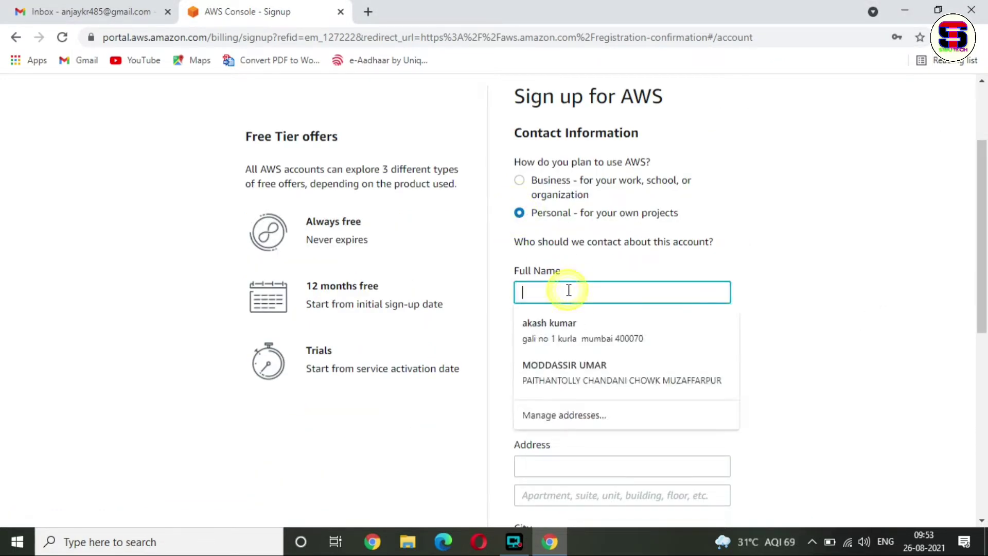
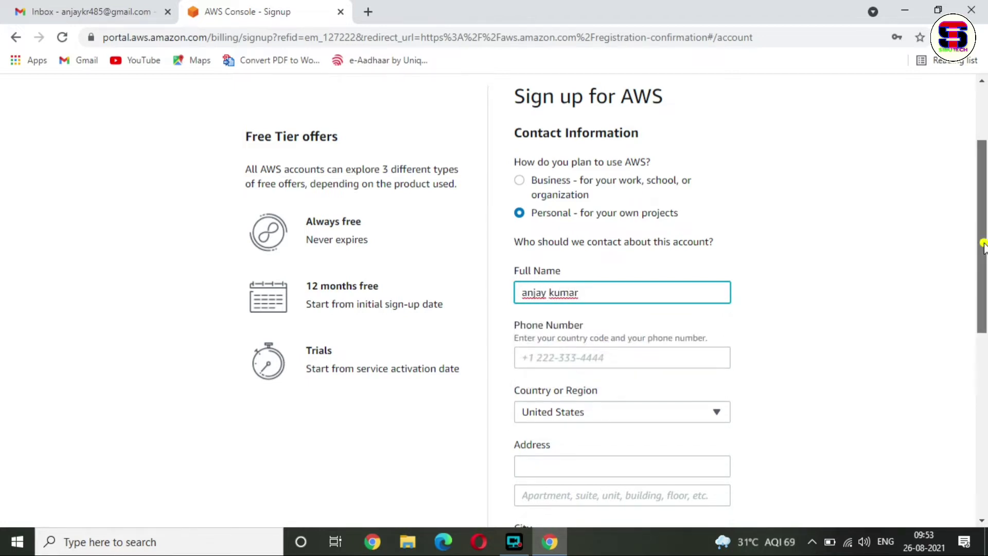
{"action": "scroll", "coordinate": [621, 313], "scroll_direction": "down", "scroll_amount": 2}
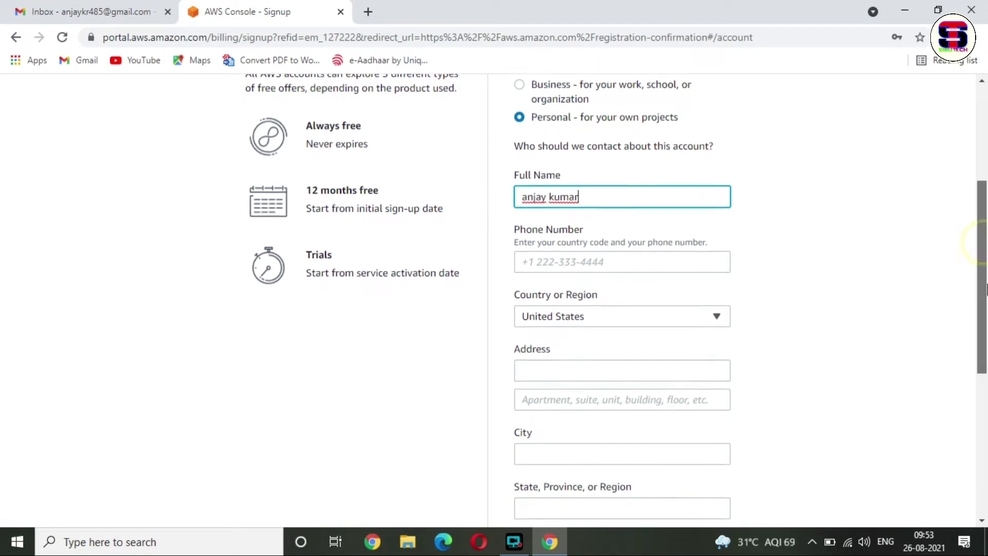
{"action": "left_click", "coordinate": [662, 261]}
{"action": "left_click", "coordinate": [813, 252]}
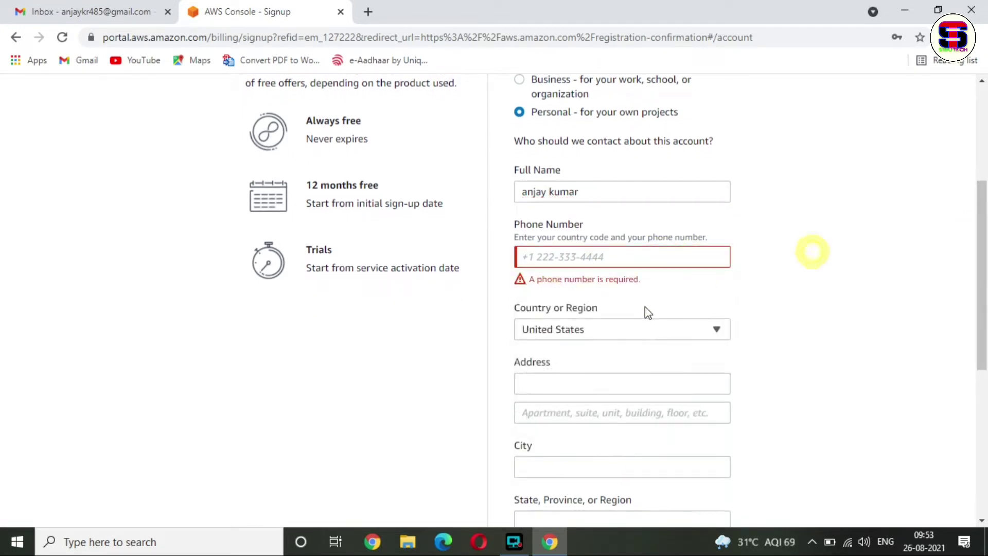
- Set the country to India and enter the phone number
{"action": "left_click", "coordinate": [607, 329]}
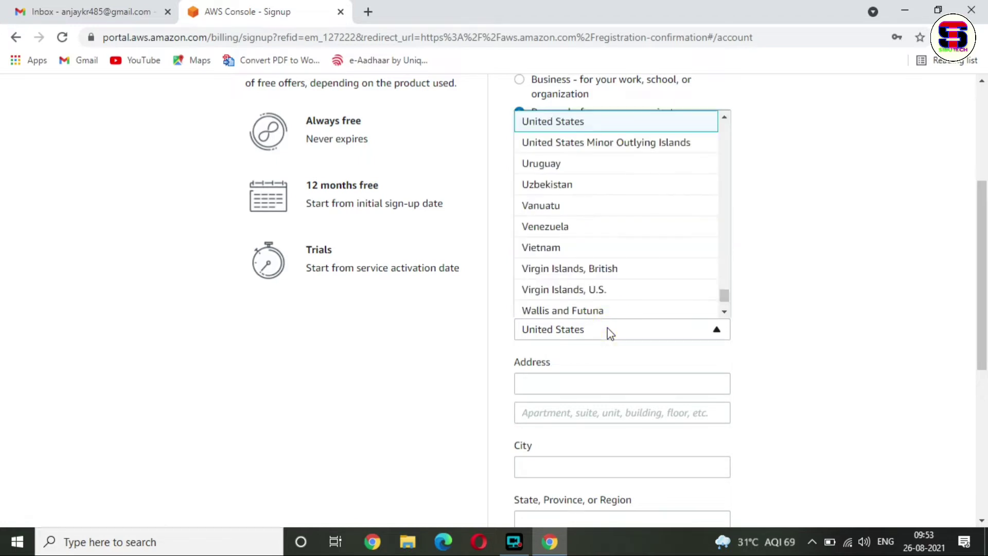
{"action": "type", "text": "india"}
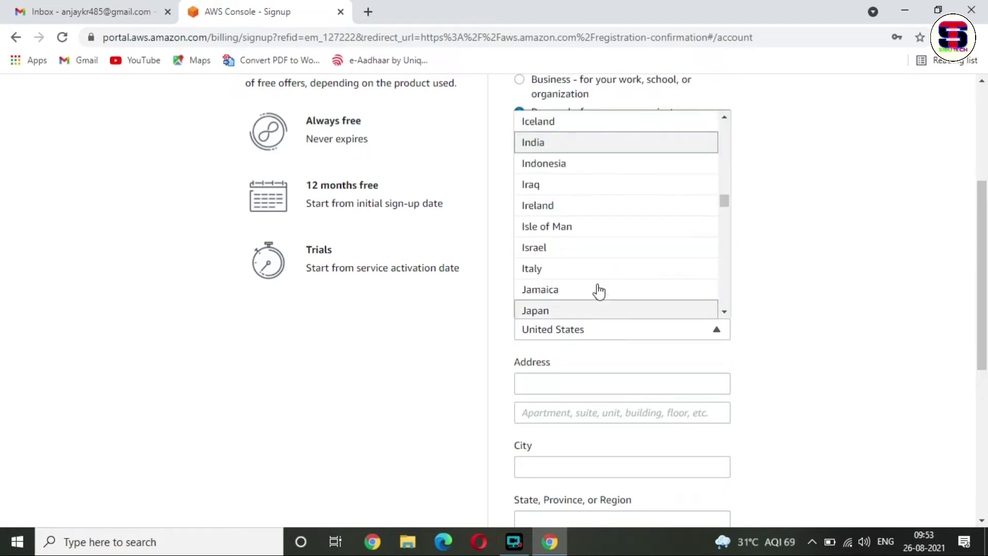
{"action": "left_click", "coordinate": [587, 143]}
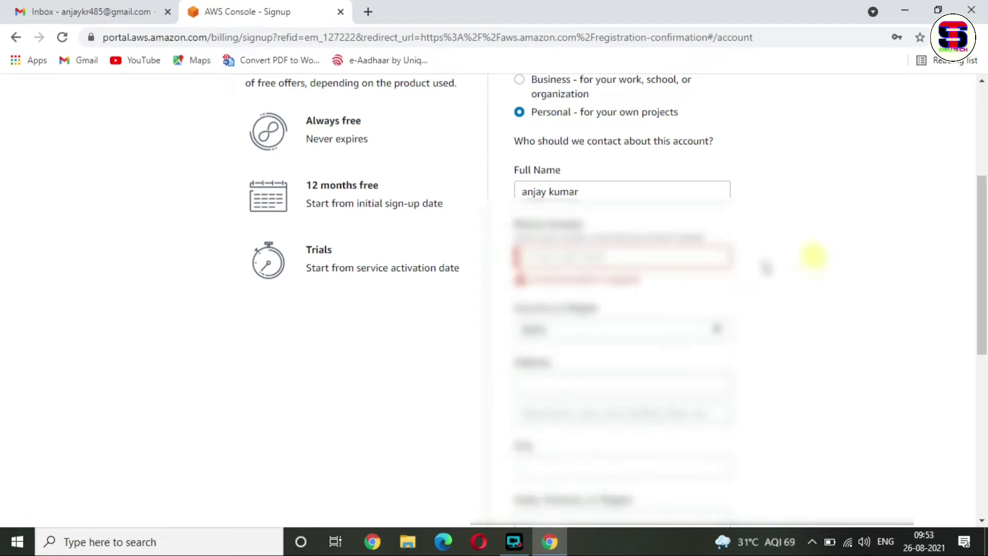
{"action": "left_click", "coordinate": [617, 258]}
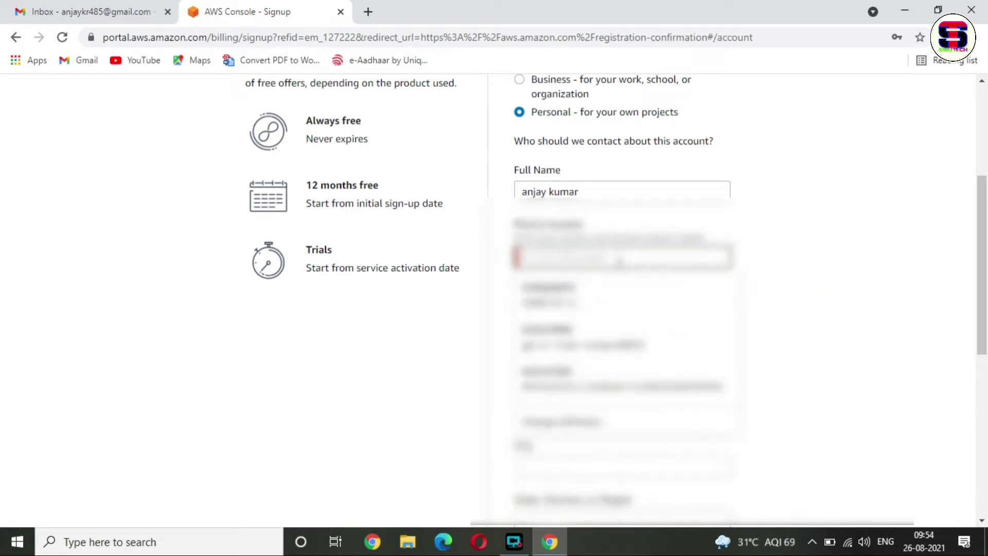
{"action": "key", "text": "Escape"}
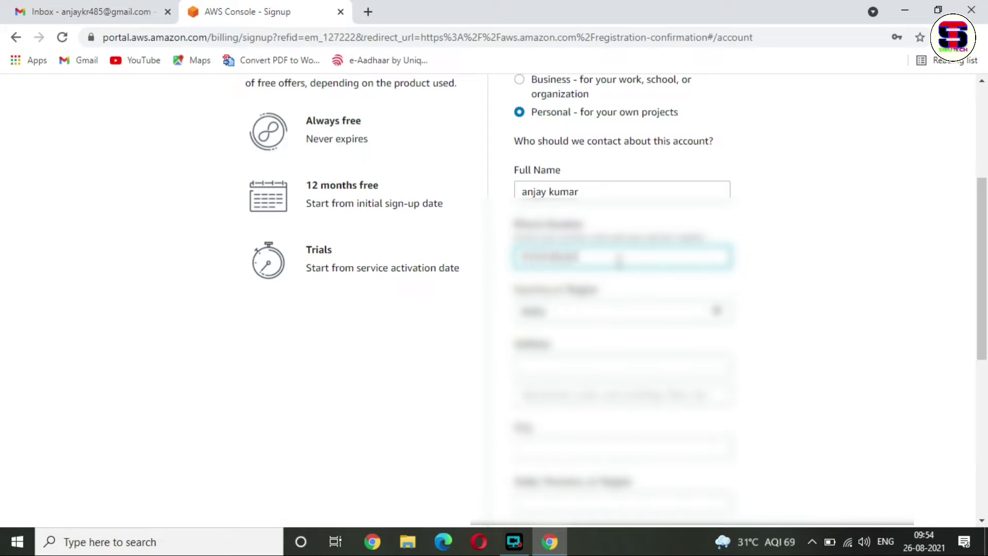
{"action": "type", "text": "12"}
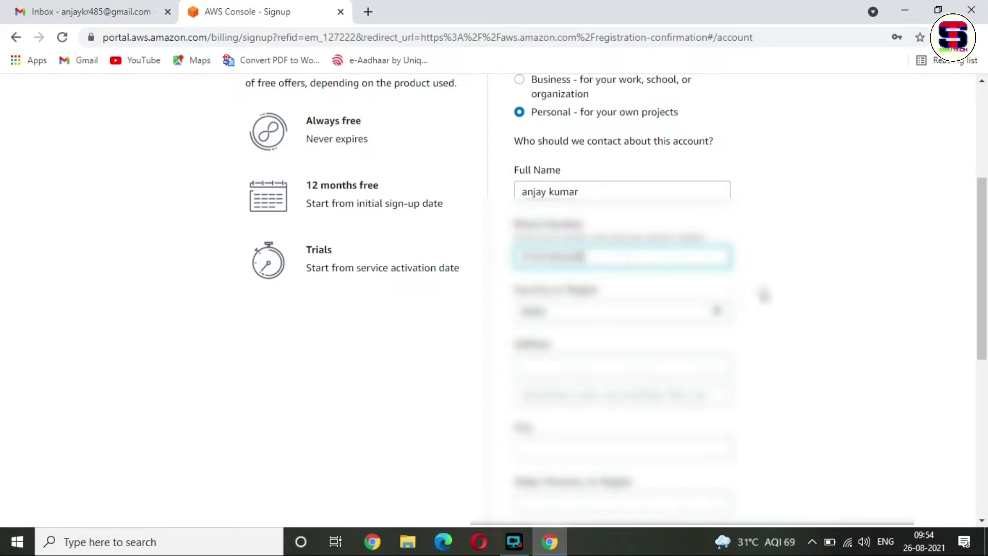
{"action": "left_click", "coordinate": [761, 291]}
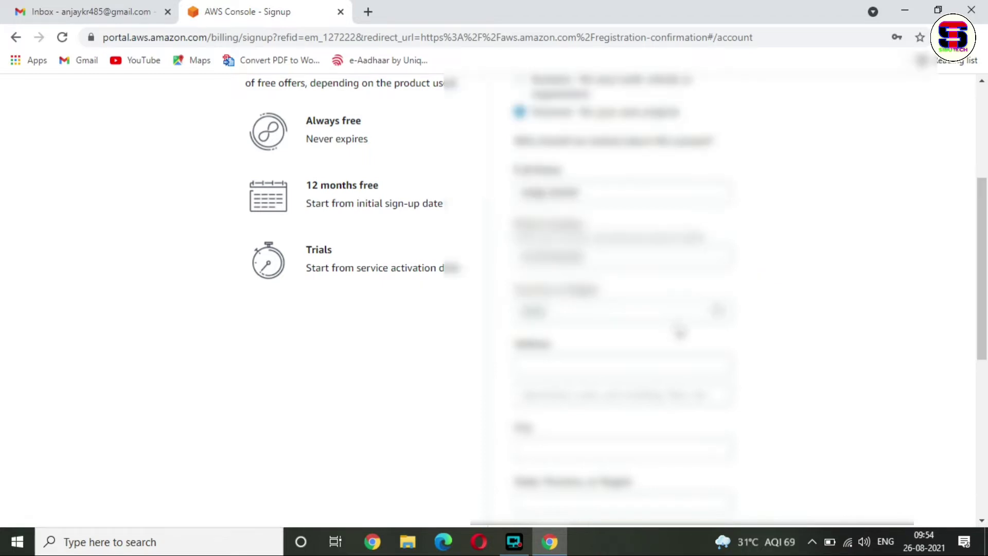
- Autofill the postal address, accept the AWS customer agreement and submit the contact step
{"action": "left_click", "coordinate": [640, 371]}
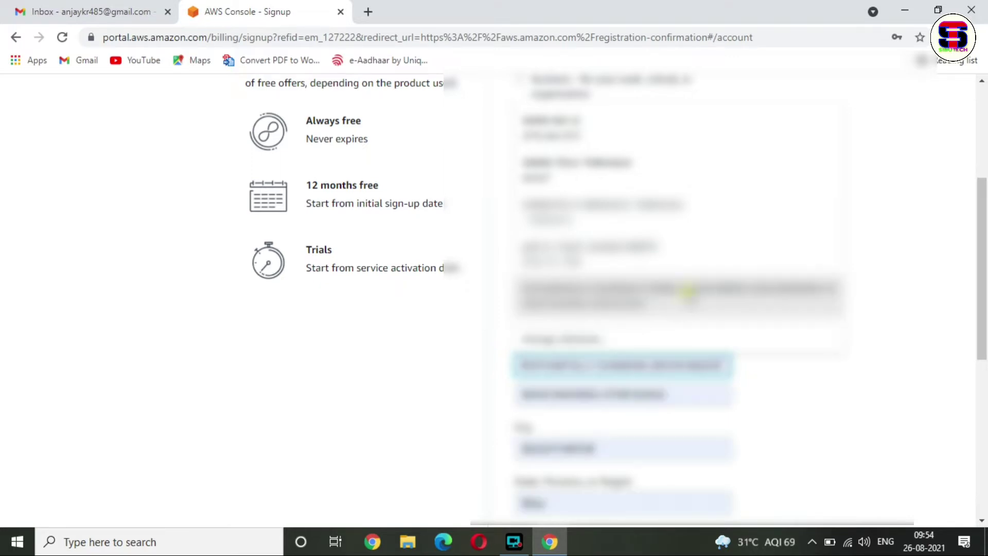
{"action": "left_click", "coordinate": [686, 291]}
{"action": "left_click_drag", "start_coordinate": [982, 227], "coordinate": [983, 376]}
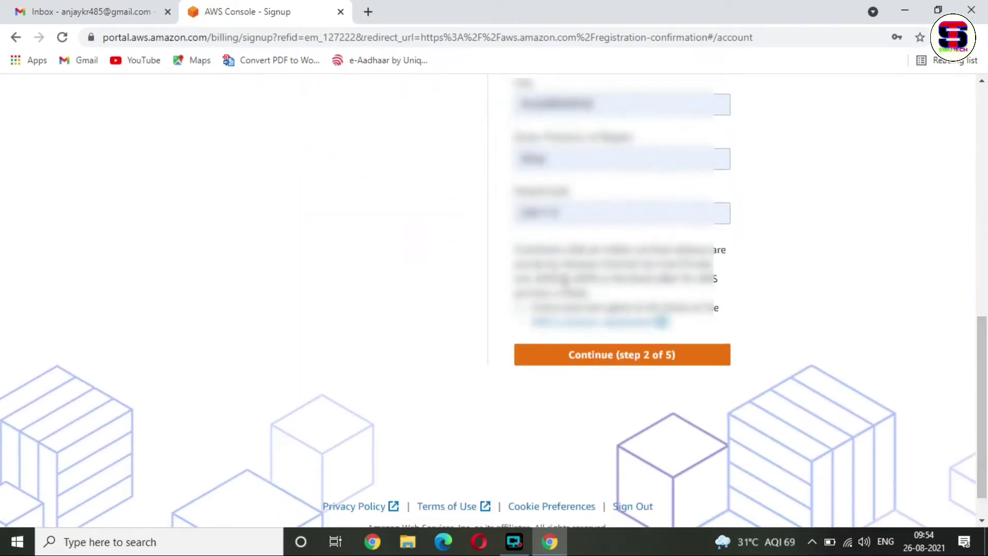
{"action": "left_click", "coordinate": [512, 309]}
{"action": "left_click", "coordinate": [589, 355]}
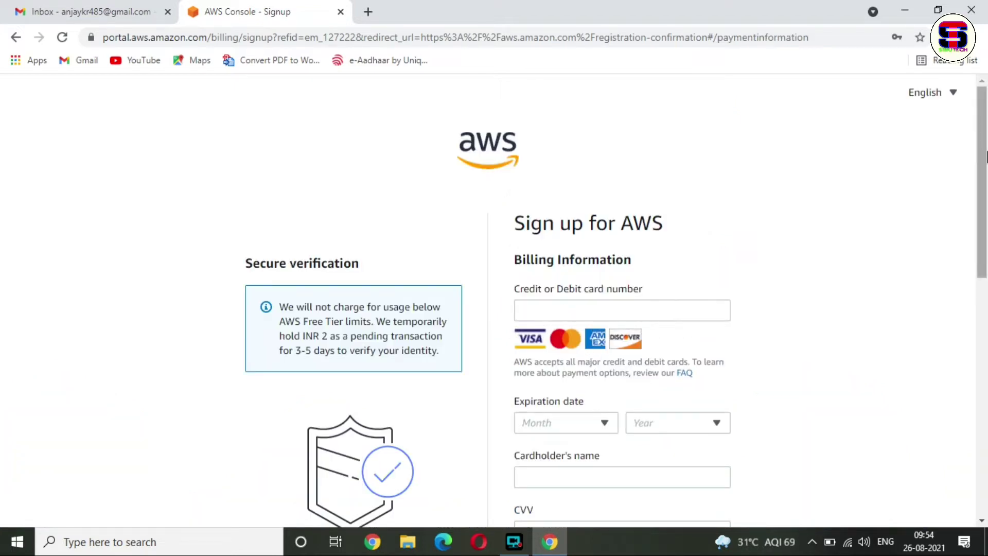
- Enter the card details, answer No to the PAN question, and submit for verification
{"action": "scroll", "coordinate": [567, 311], "scroll_direction": "down", "scroll_amount": 2}
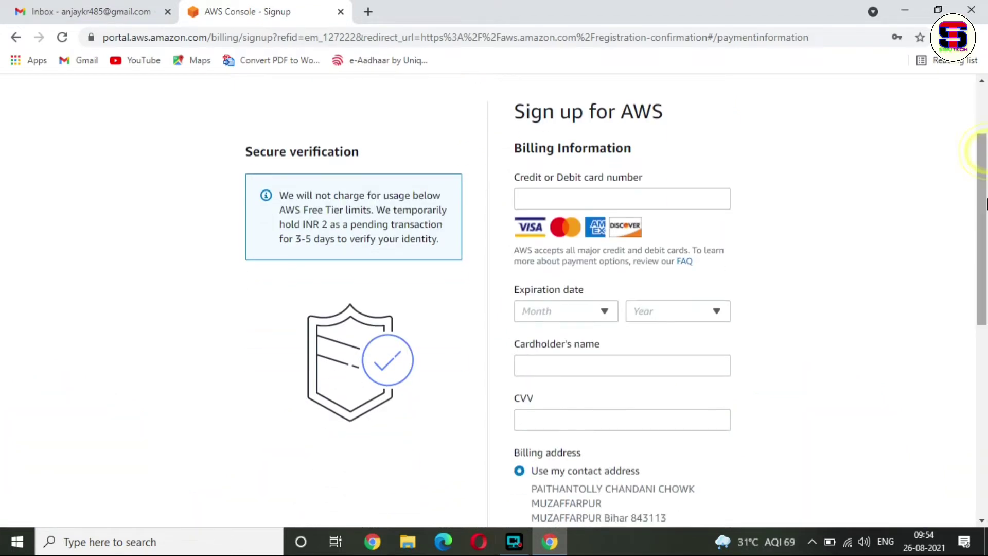
{"action": "left_click", "coordinate": [626, 200]}
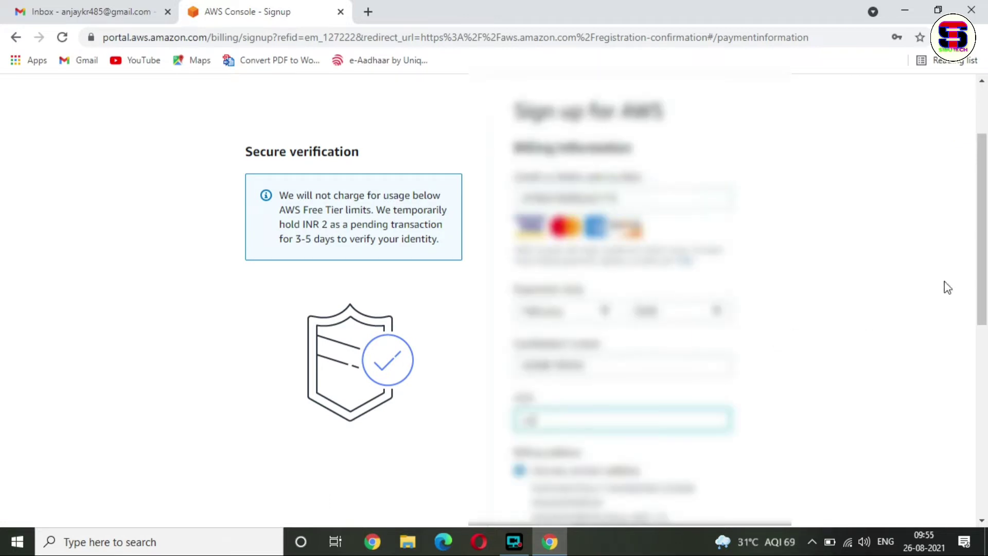
{"action": "left_click_drag", "start_coordinate": [982, 273], "coordinate": [986, 387]}
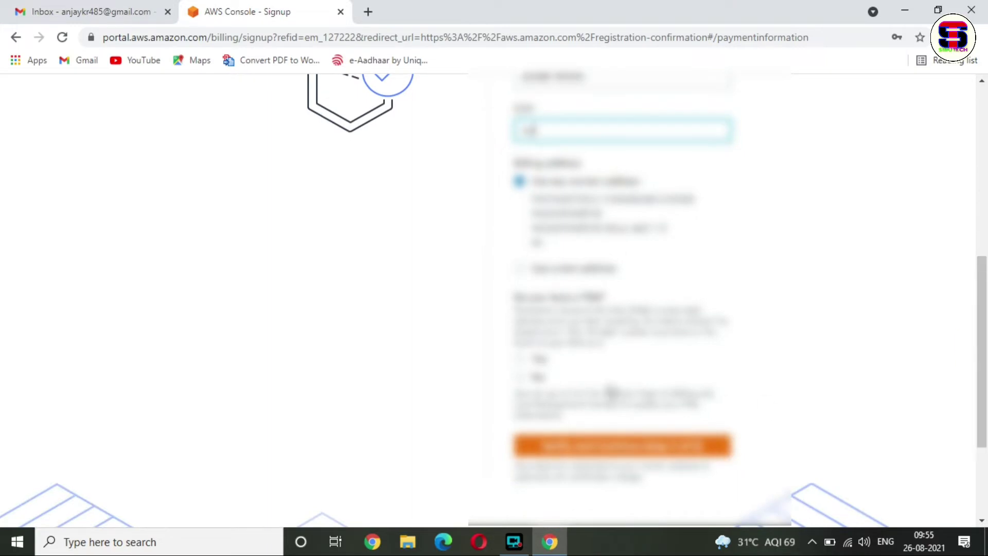
{"action": "left_click", "coordinate": [520, 377]}
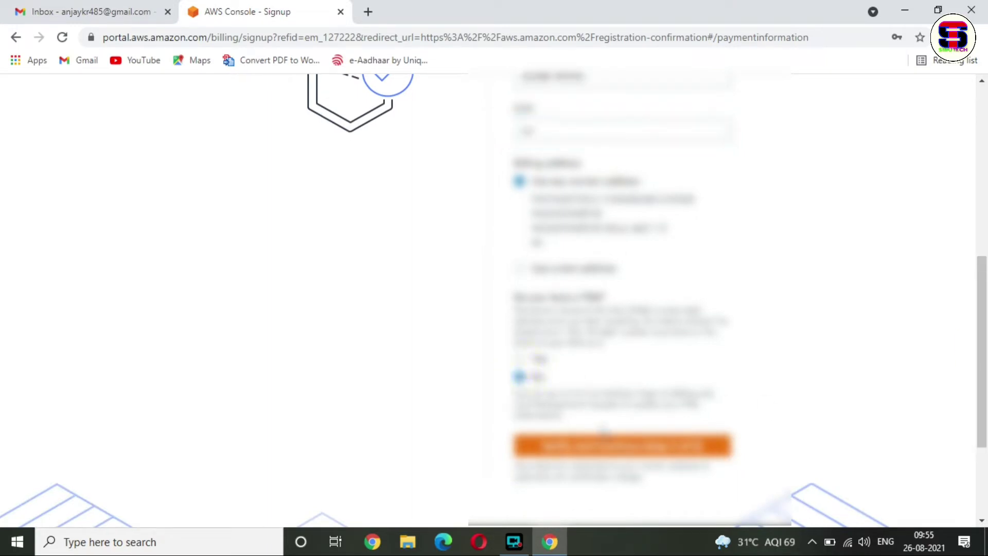
{"action": "left_click", "coordinate": [628, 446]}
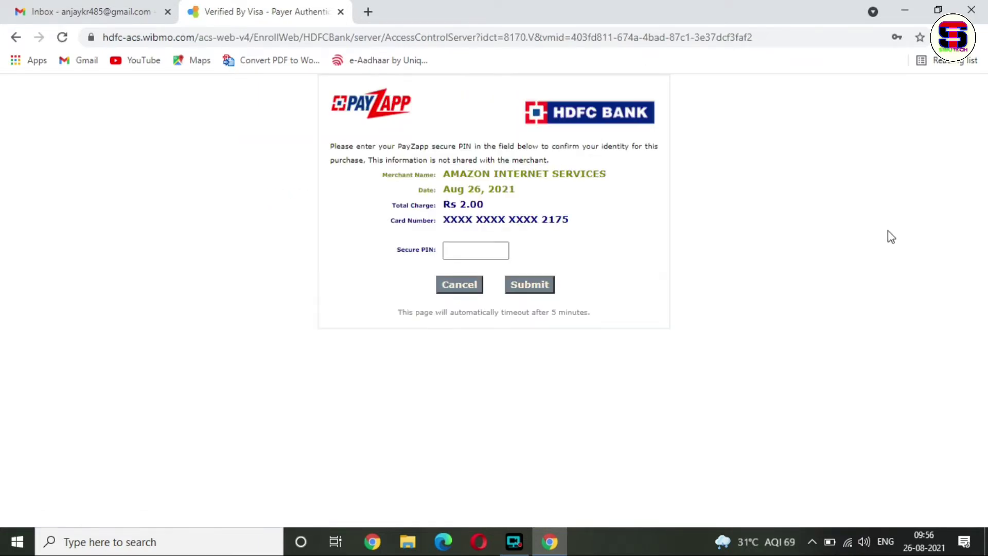
- Enter the PayZapp secure PIN and submit it to approve the Rs 2.00 charge
{"action": "left_click", "coordinate": [470, 245]}
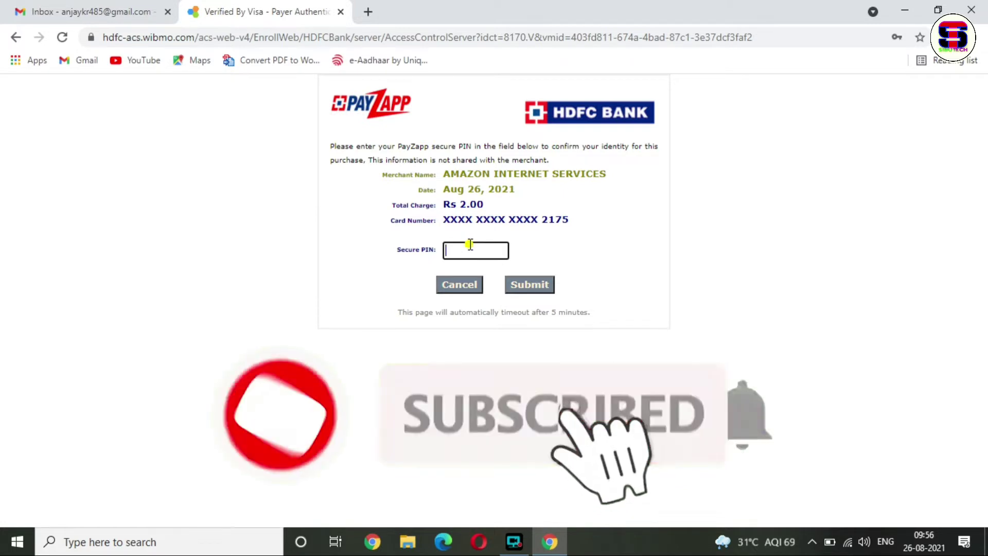
{"action": "type", "text": "****"}
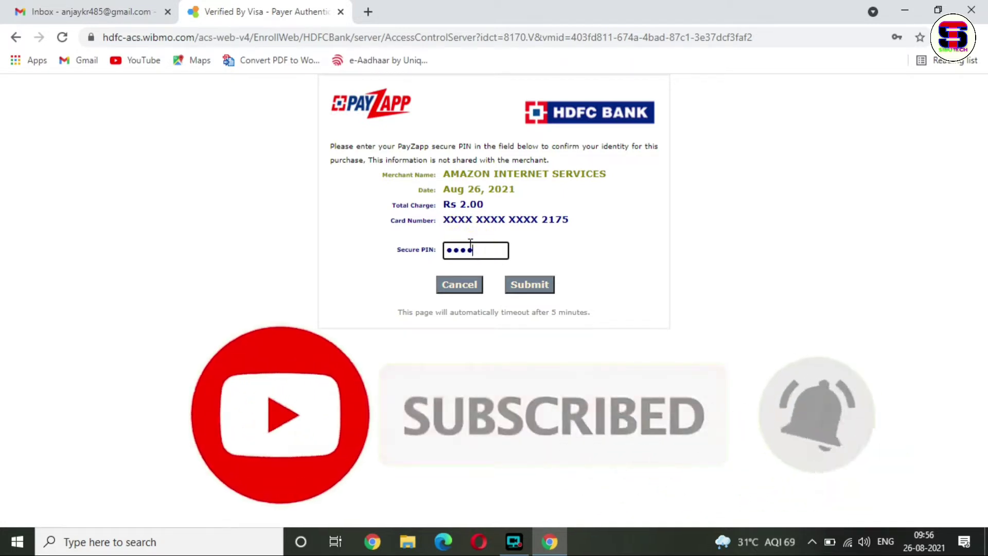
{"action": "left_click", "coordinate": [529, 285]}
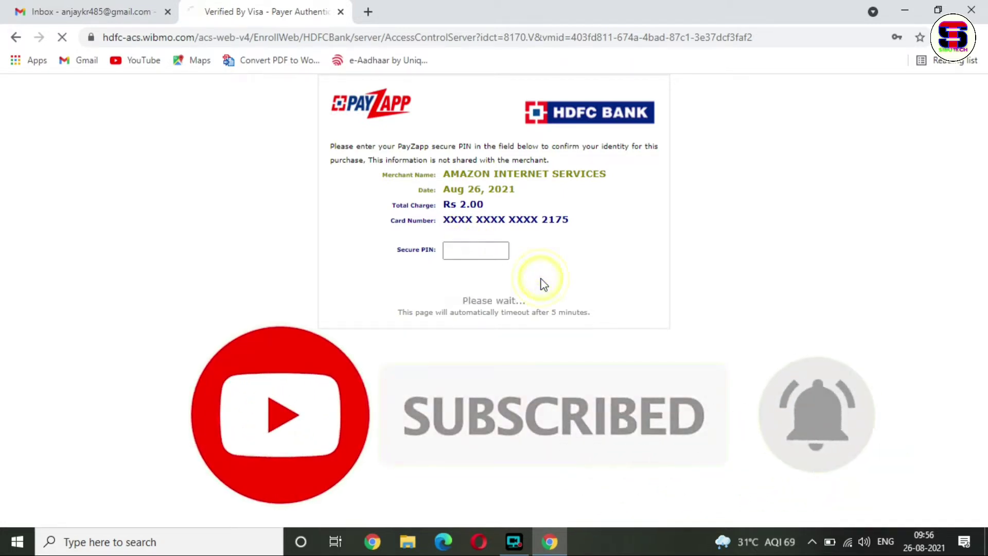
{"action": "left_click", "coordinate": [909, 283]}
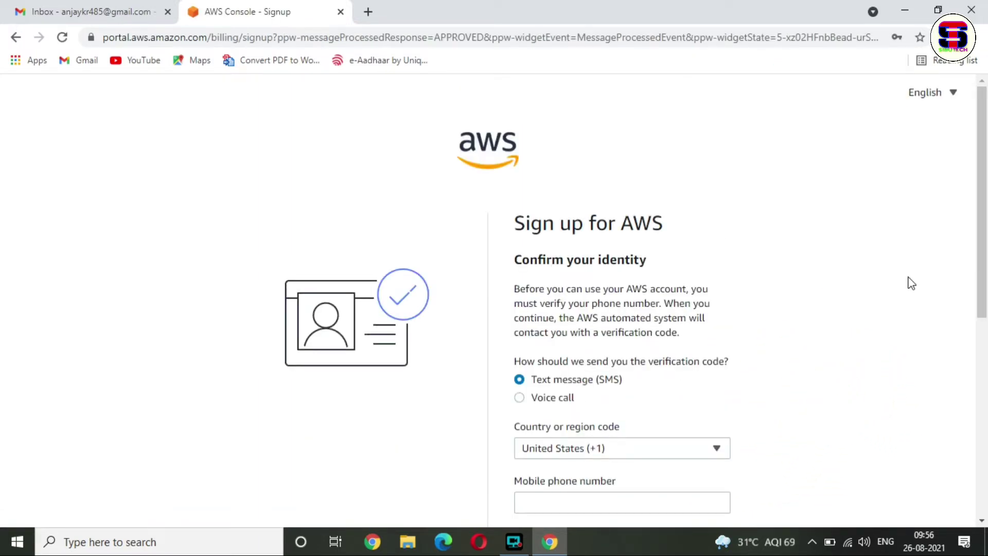
- Request the SMS code, enter it and submit to verify the phone number
{"action": "scroll", "coordinate": [869, 274], "scroll_direction": "down", "scroll_amount": 1}
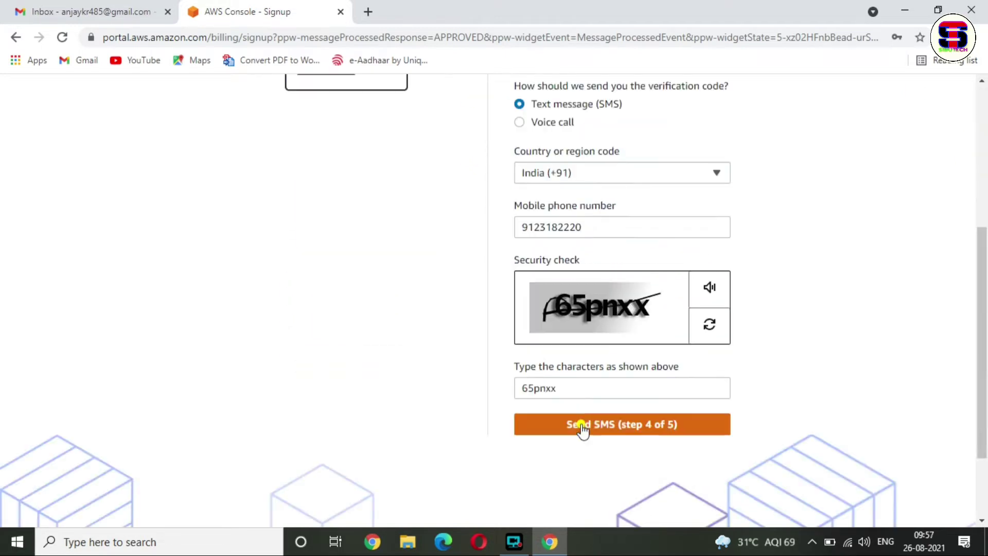
{"action": "left_click", "coordinate": [581, 429]}
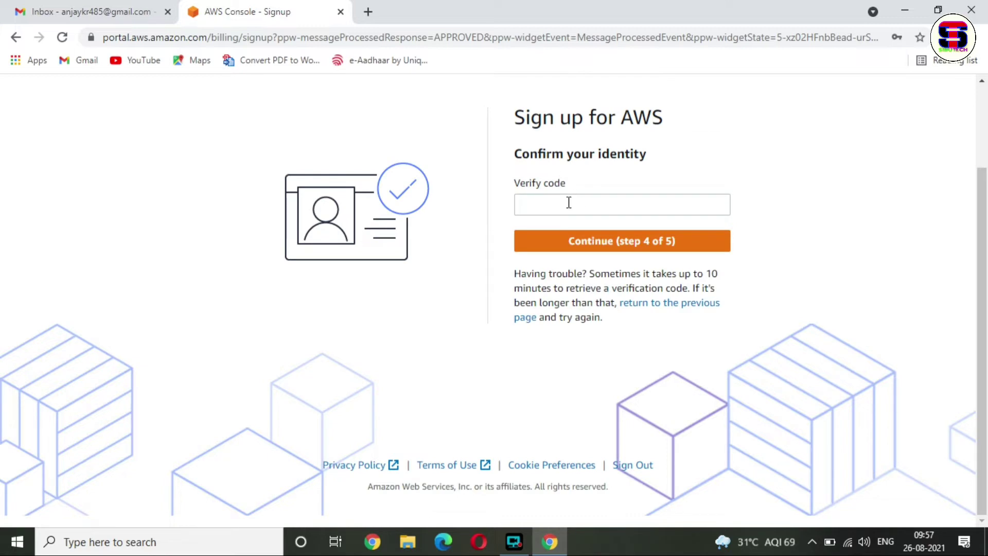
{"action": "left_click", "coordinate": [568, 202]}
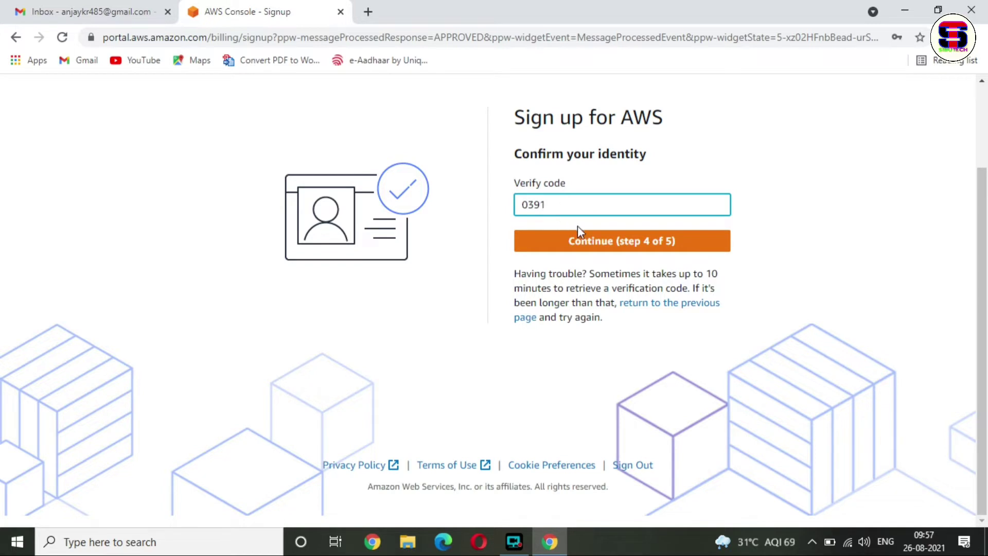
{"action": "left_click", "coordinate": [619, 239]}
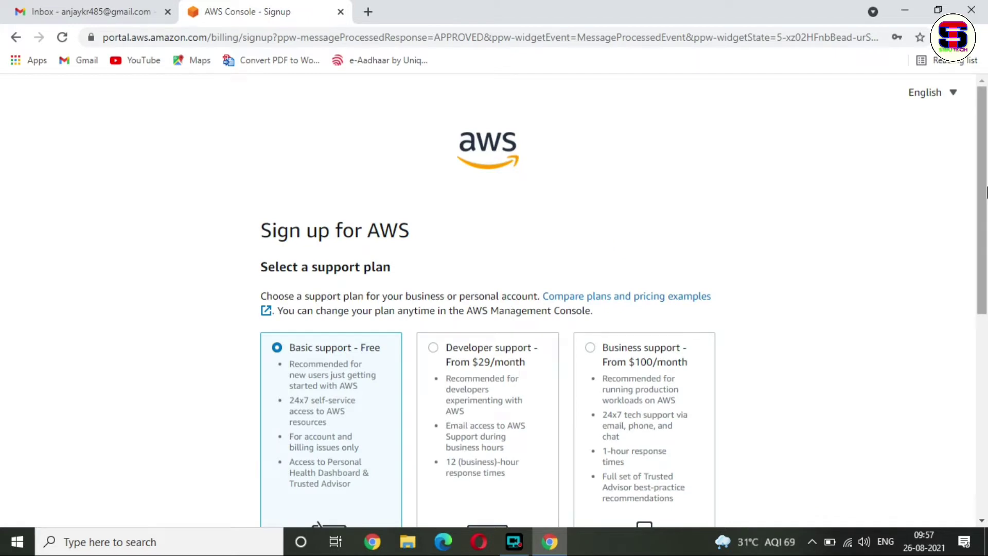
- Keep Basic support - Free selected and complete the sign-up
{"action": "scroll", "coordinate": [982, 247], "scroll_direction": "down", "scroll_amount": 3}
{"action": "left_click_drag", "start_coordinate": [986, 251], "coordinate": [987, 340]}
{"action": "scroll", "coordinate": [421, 297], "scroll_direction": "up", "scroll_amount": 3}
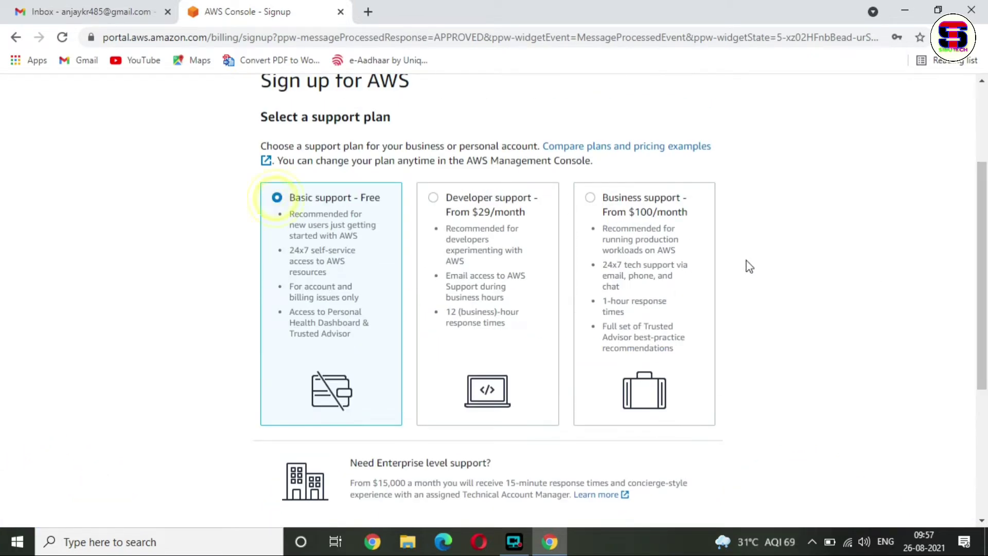
{"action": "left_click_drag", "start_coordinate": [982, 203], "coordinate": [984, 327]}
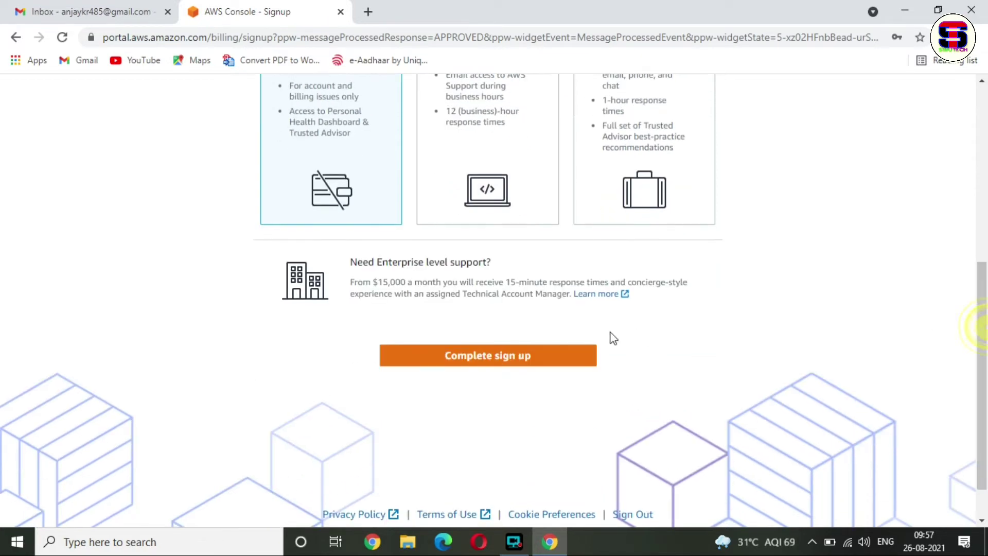
{"action": "left_click", "coordinate": [507, 363]}
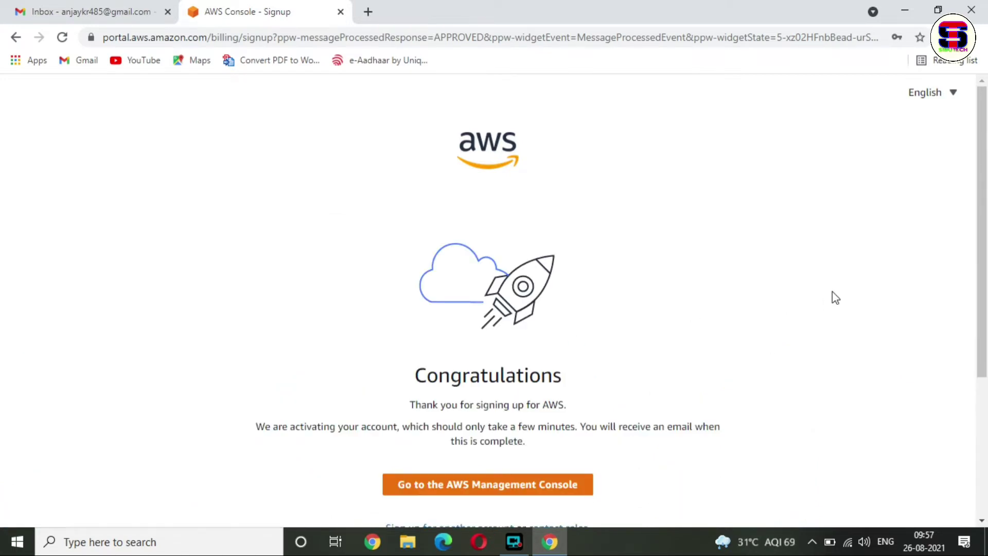
- Continue from the Congratulations page to the AWS Management Console
{"action": "left_click_drag", "start_coordinate": [980, 180], "coordinate": [986, 235]}
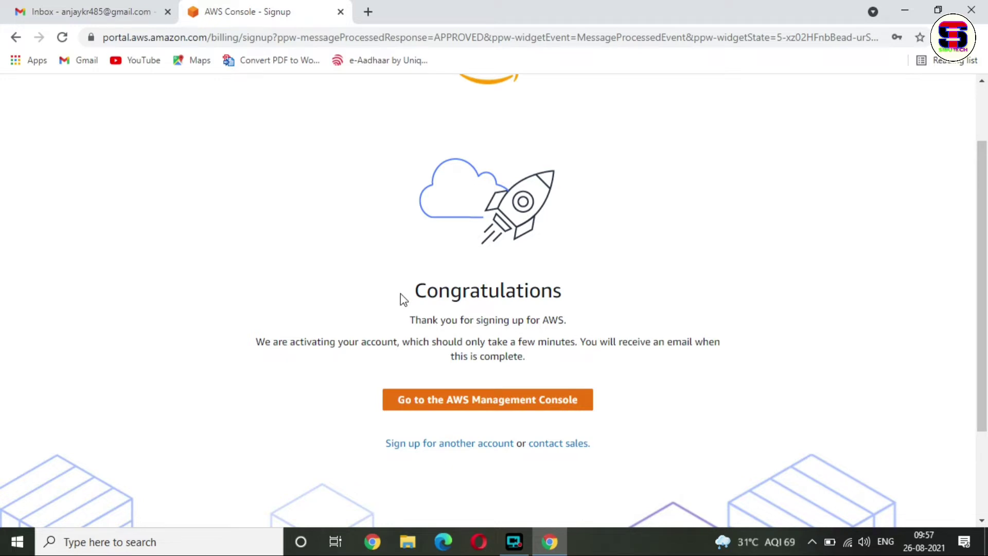
{"action": "left_click_drag", "start_coordinate": [402, 296], "coordinate": [594, 291]}
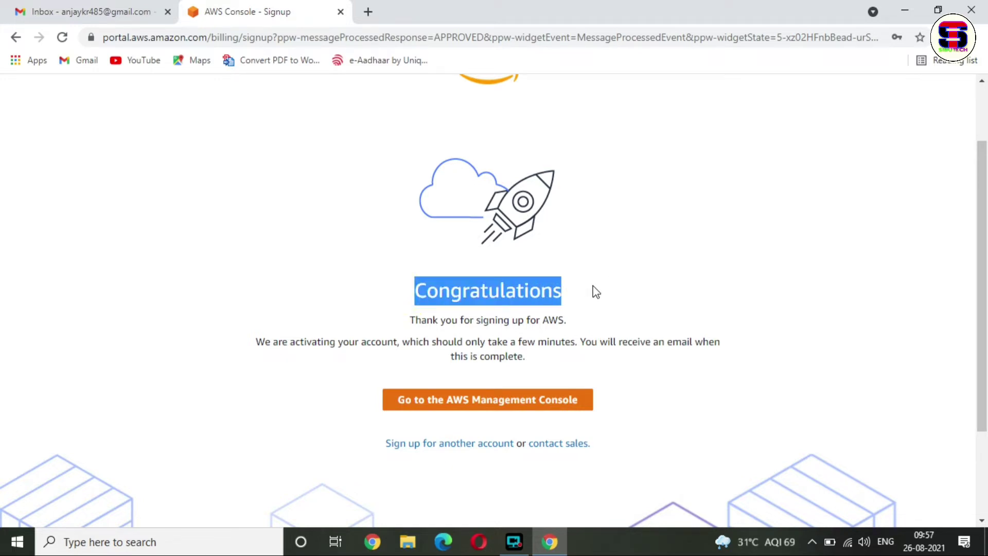
{"action": "left_click", "coordinate": [689, 309]}
{"action": "scroll", "coordinate": [632, 281], "scroll_direction": "down", "scroll_amount": 2}
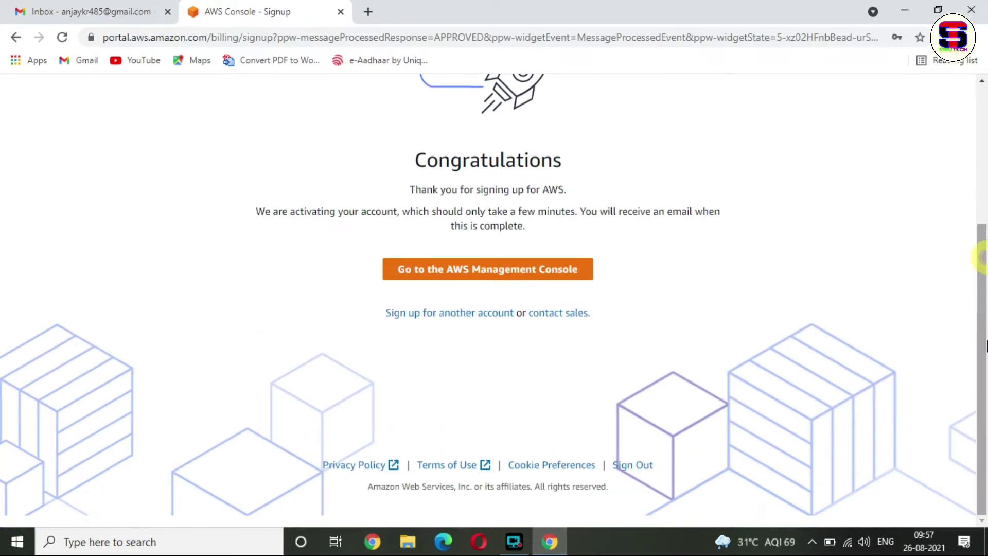
{"action": "left_click", "coordinate": [427, 273]}
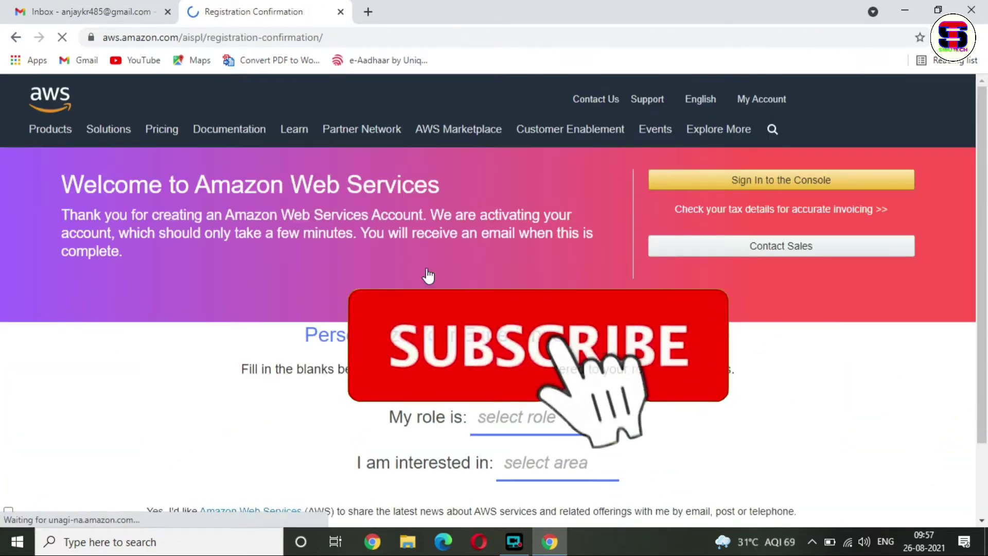
- Pick role Student and interest Internet of Things, submit, then proceed to Sign In to the Console
{"action": "left_click", "coordinate": [538, 420]}
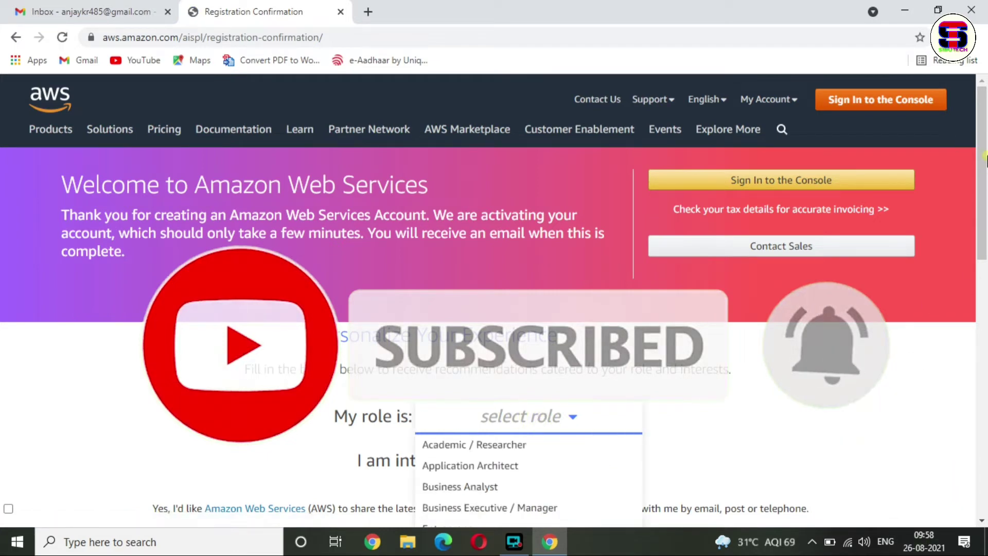
{"action": "scroll", "coordinate": [986, 202], "scroll_direction": "down", "scroll_amount": 2}
{"action": "left_click_drag", "start_coordinate": [986, 203], "coordinate": [986, 247]}
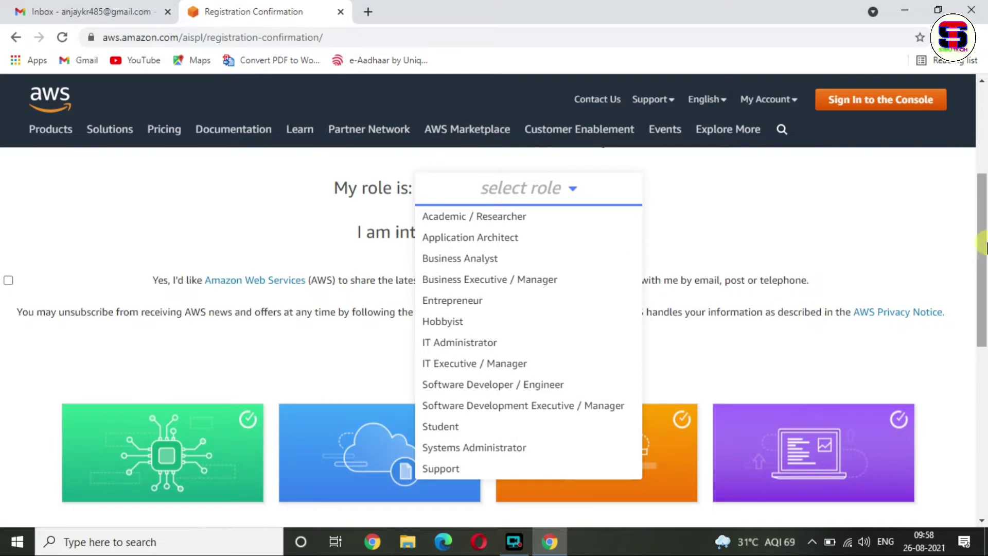
{"action": "left_click", "coordinate": [444, 427]}
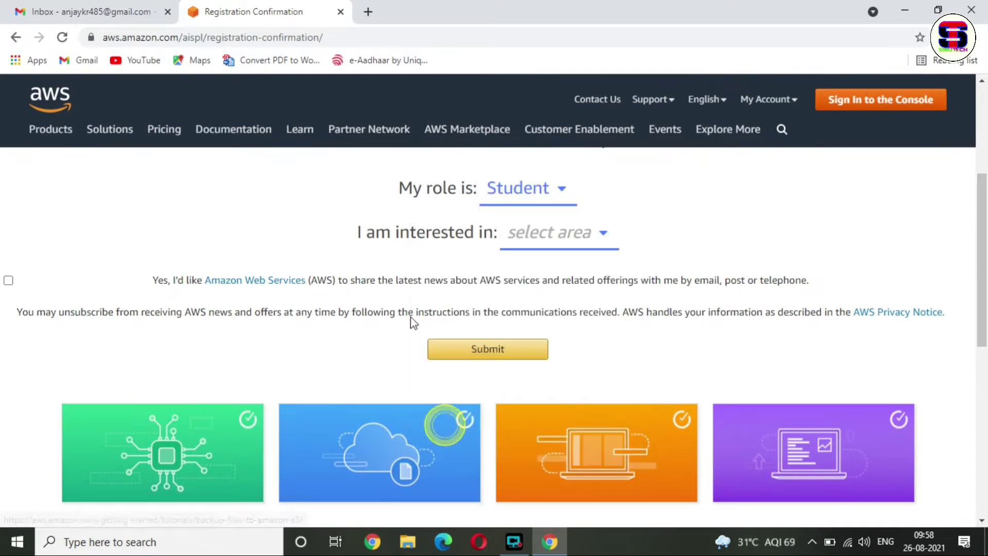
{"action": "left_click", "coordinate": [537, 254]}
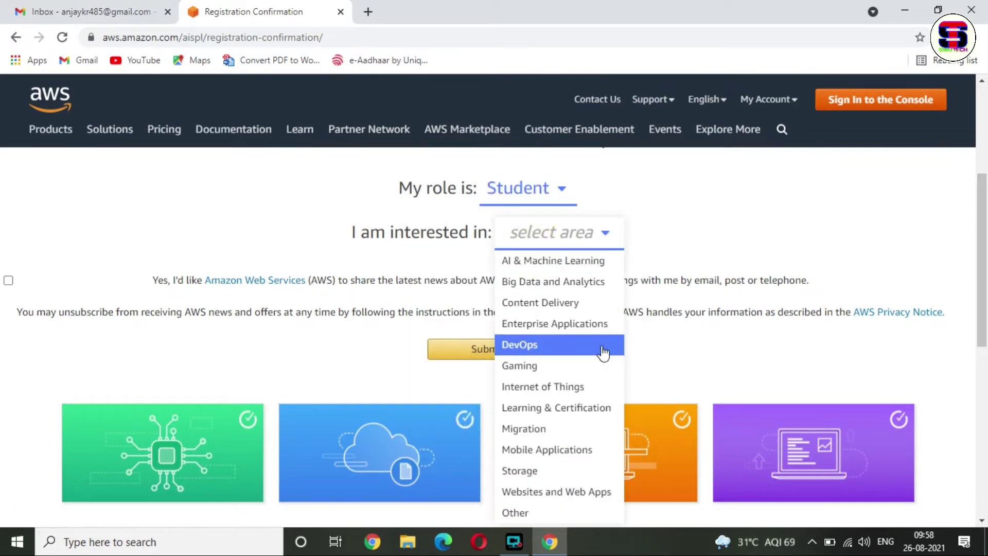
{"action": "left_click", "coordinate": [590, 388]}
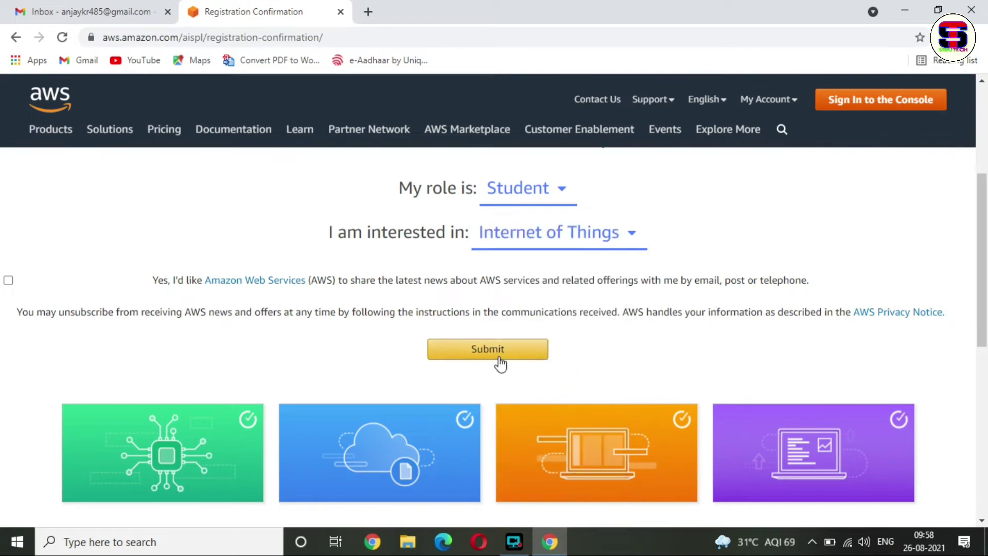
{"action": "left_click", "coordinate": [499, 357]}
{"action": "left_click", "coordinate": [499, 356]}
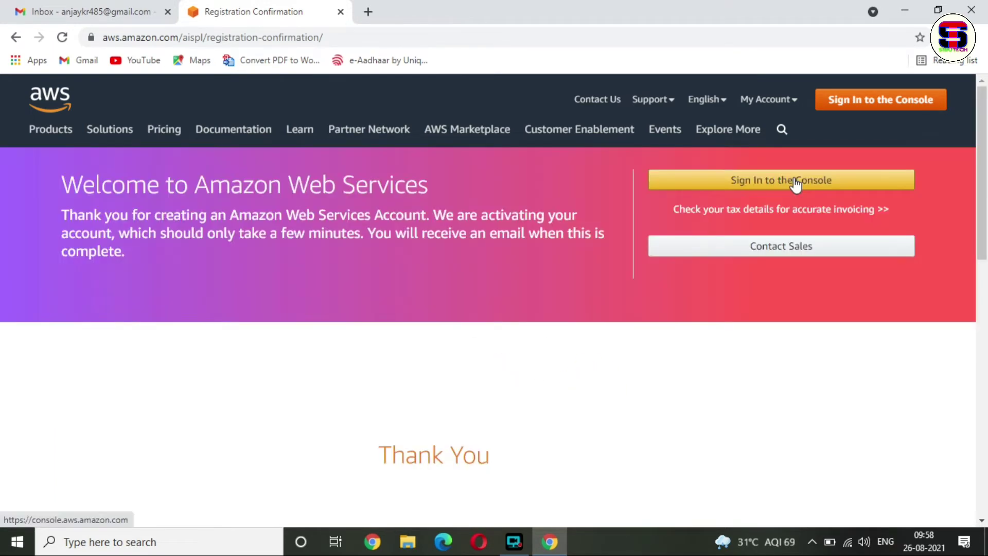
{"action": "left_click", "coordinate": [792, 181]}
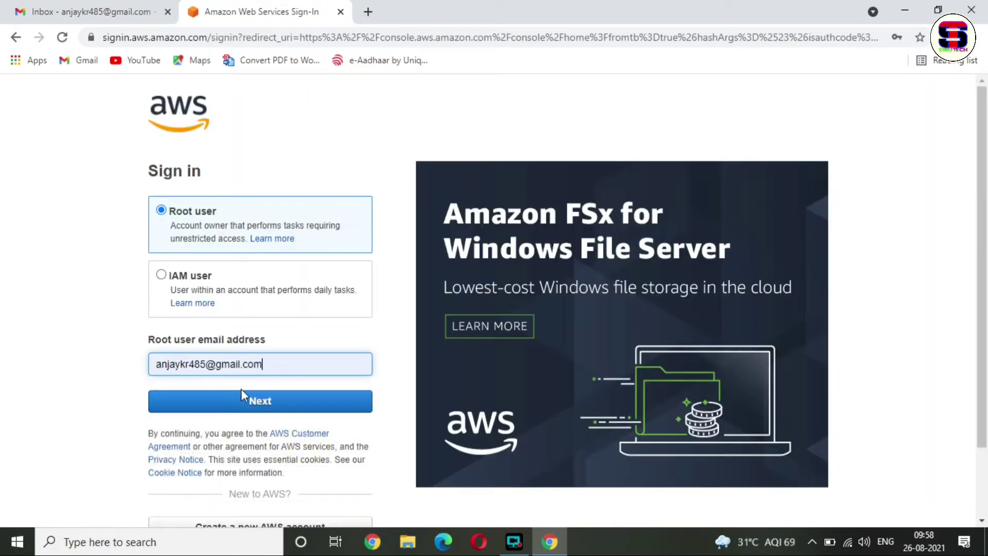
- Continue with the root user email, pass the security check, and sign in with the saved password
{"action": "left_click", "coordinate": [270, 405]}
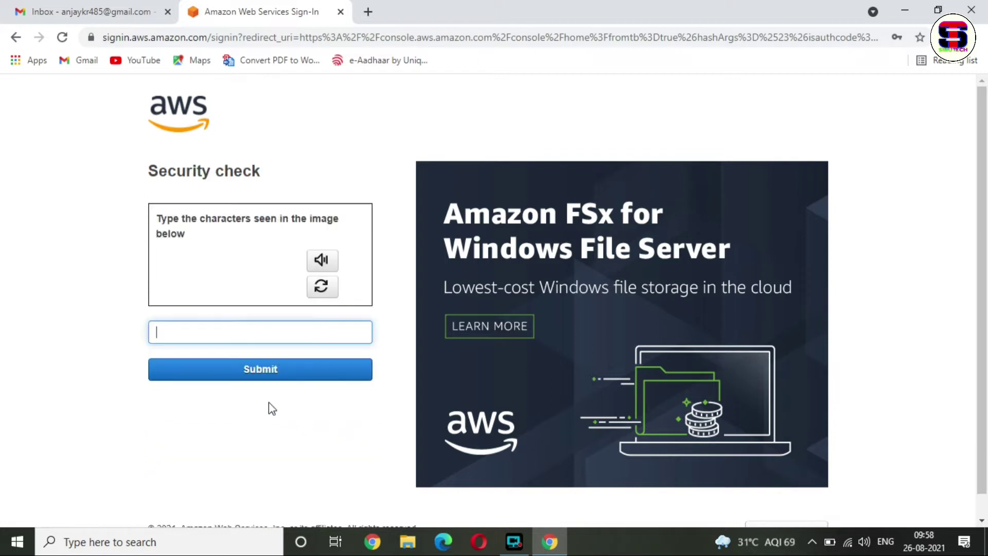
{"action": "type", "text": "5n2wzm"}
{"action": "left_click", "coordinate": [245, 371]}
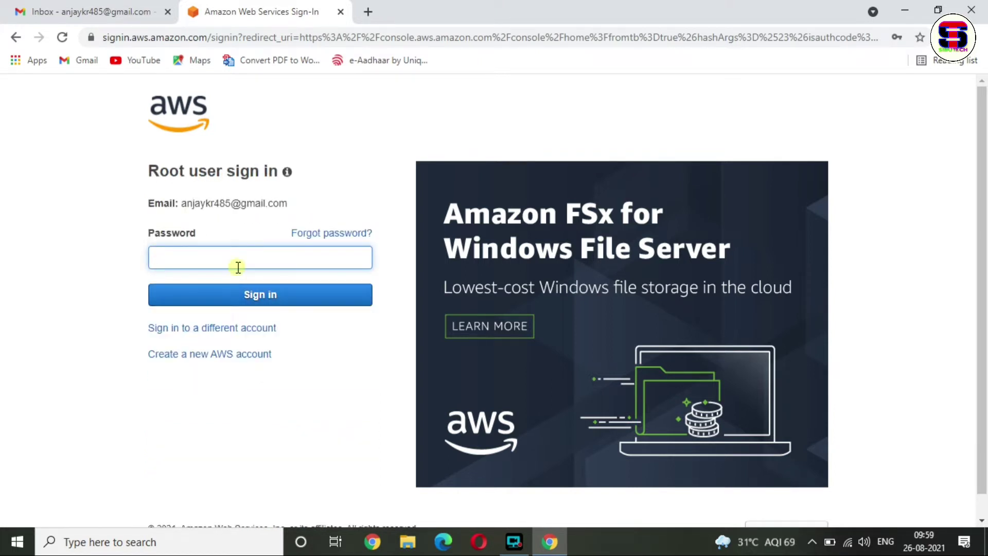
{"action": "left_click", "coordinate": [238, 267]}
{"action": "key", "text": "BackSpace"}
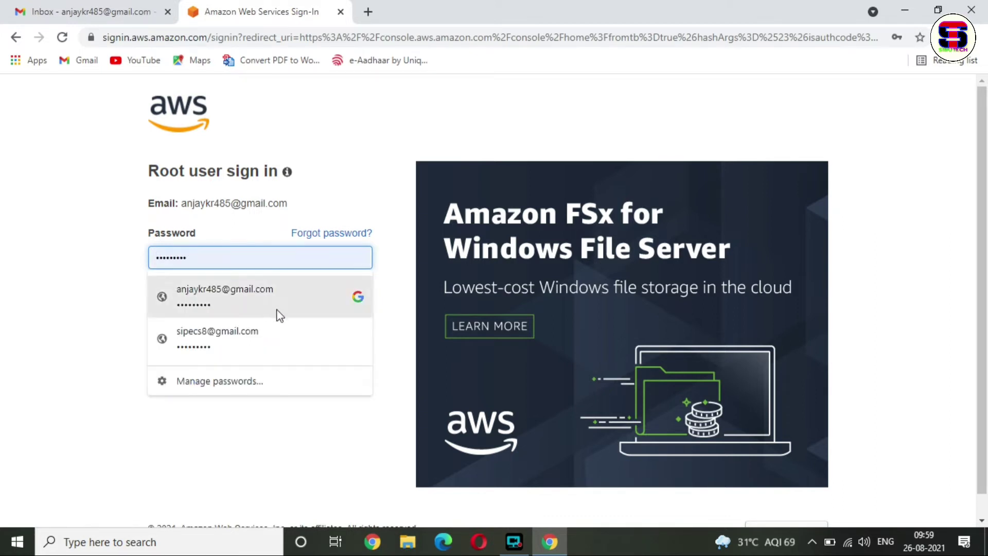
{"action": "left_click", "coordinate": [276, 314]}
{"action": "left_click", "coordinate": [263, 298]}
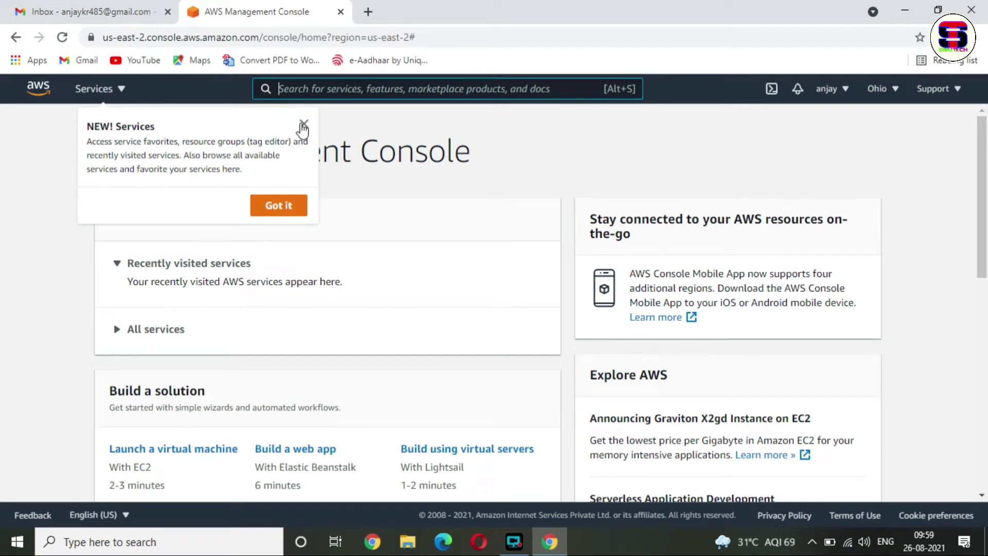
- Dismiss the console tips and switch the region to Asia Pacific (Mumbai)
{"action": "left_click", "coordinate": [303, 126]}
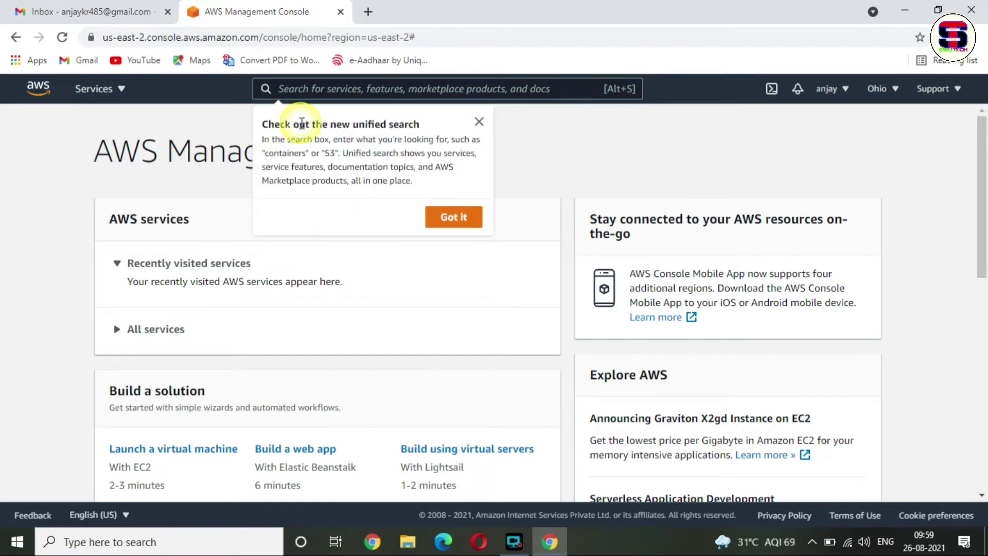
{"action": "left_click", "coordinate": [478, 123]}
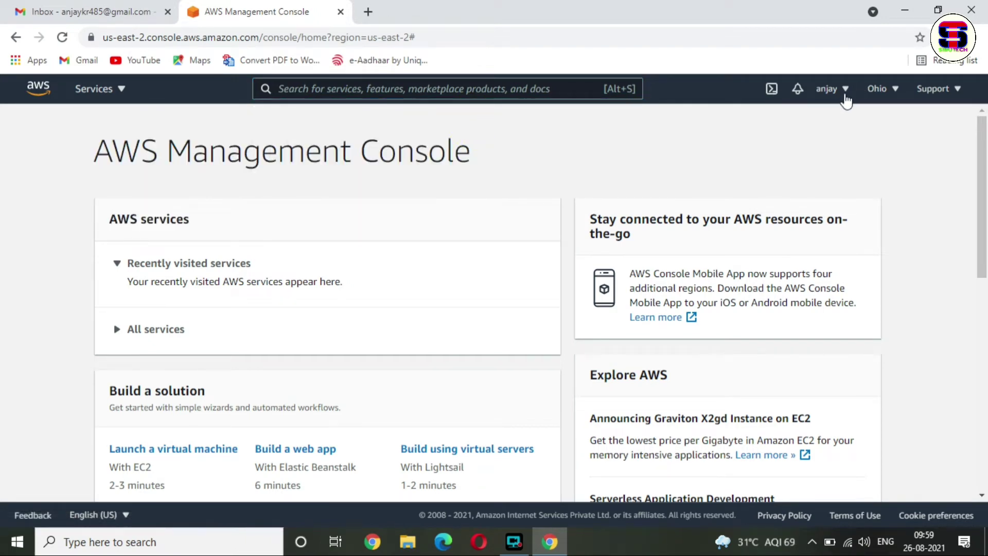
{"action": "left_click", "coordinate": [896, 90]}
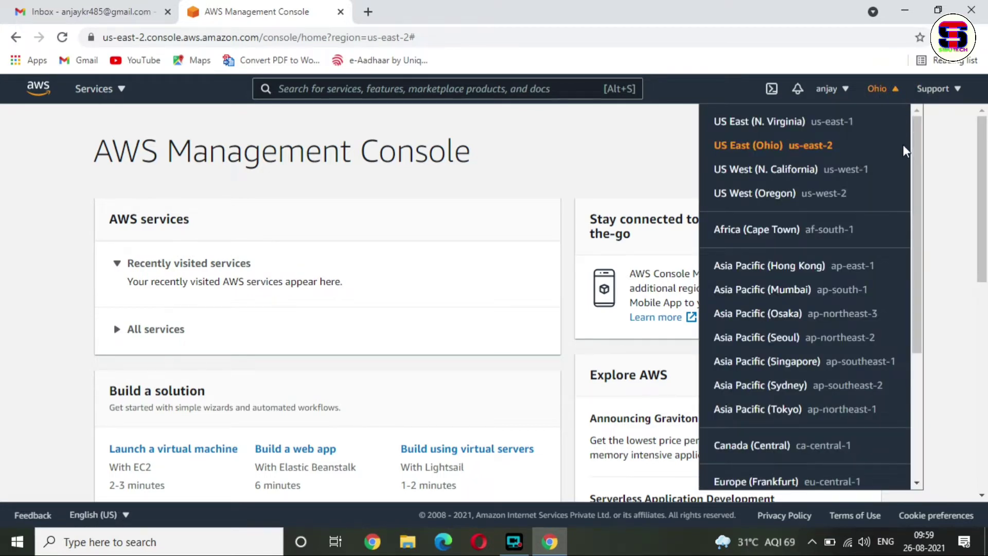
{"action": "left_click", "coordinate": [761, 291]}
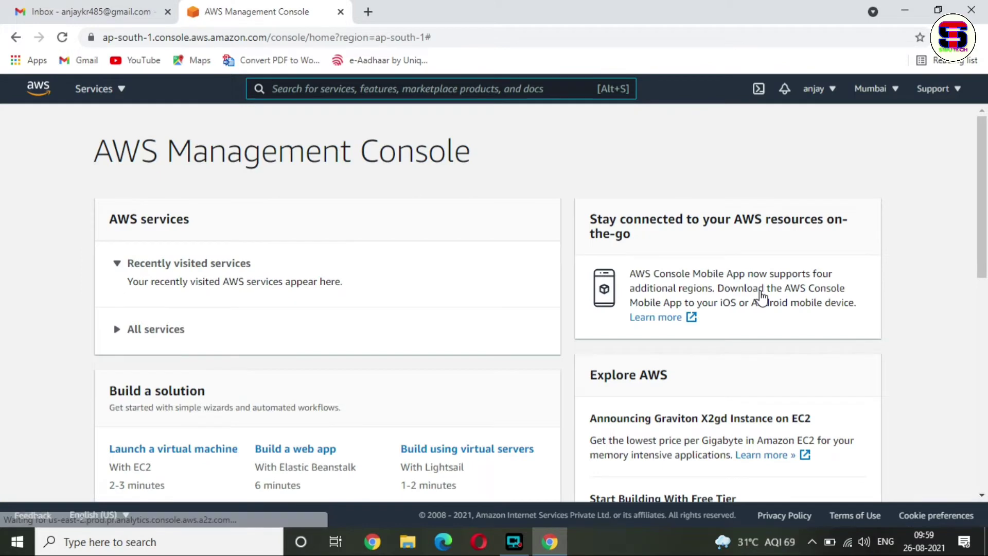
- Open EC2 from the services list, then switch to the Gmail inbox tab
{"action": "left_click", "coordinate": [124, 98]}
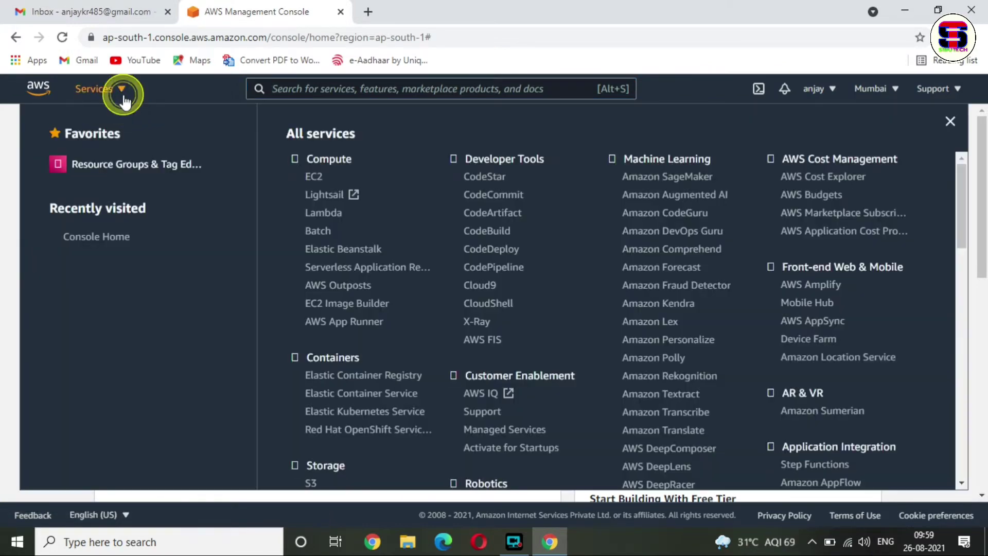
{"action": "left_click", "coordinate": [317, 180]}
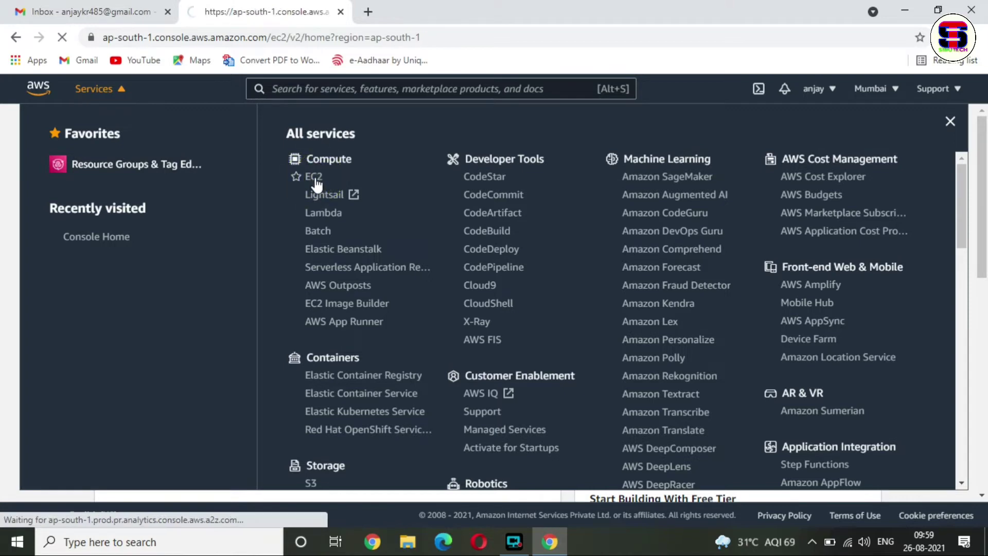
{"action": "key", "text": "ctrl+shift+Tab"}
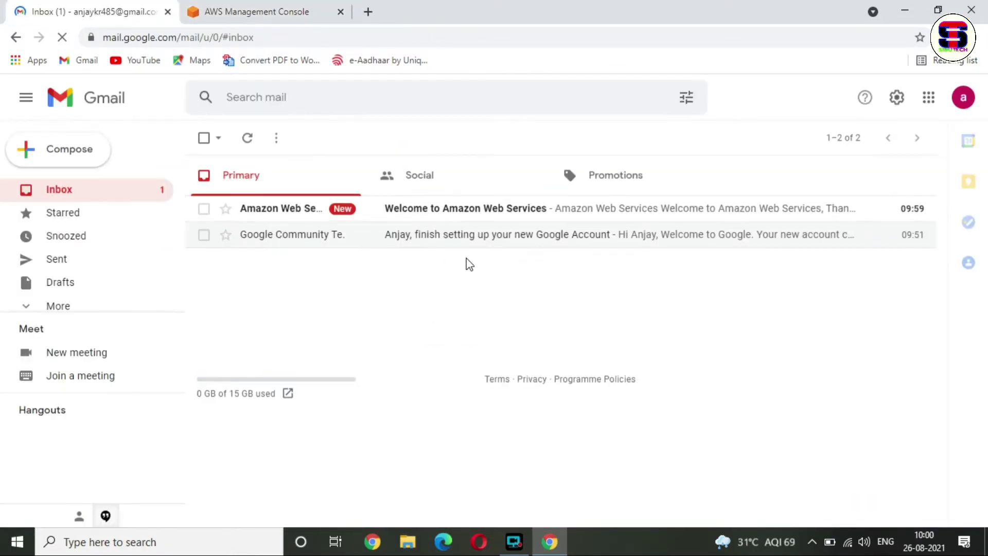
- Read the Welcome to Amazon Web Services and Your AWS Account is Ready emails
{"action": "left_click", "coordinate": [431, 222]}
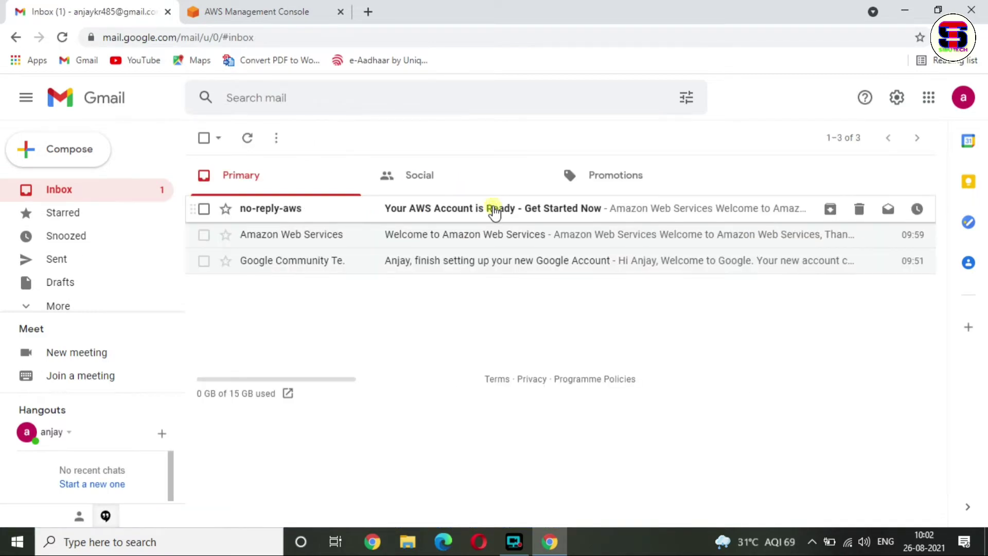
{"action": "left_click", "coordinate": [493, 211]}
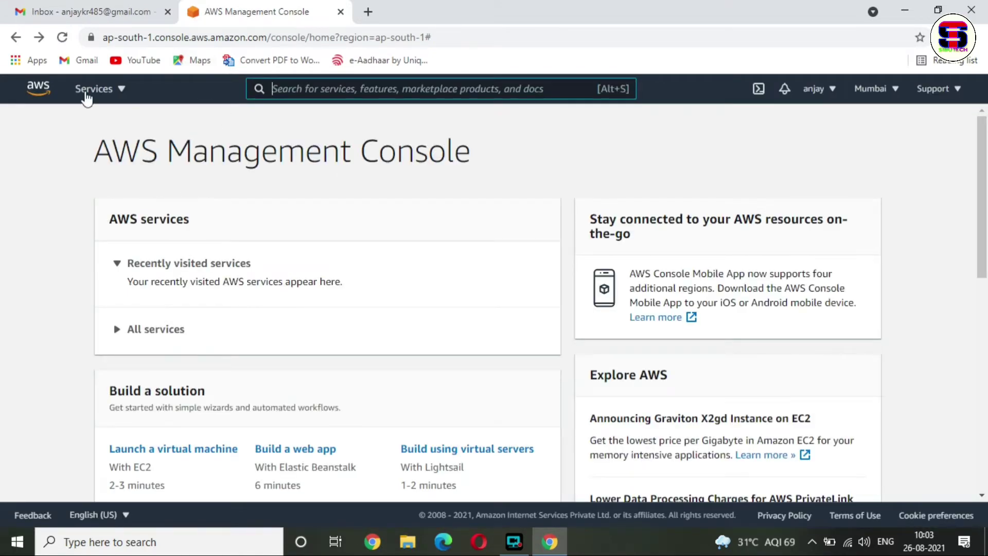
- Go to EC2 Instances > Instance Types (247 types) and switch off the New EC2 Experience
{"action": "left_click", "coordinate": [118, 89]}
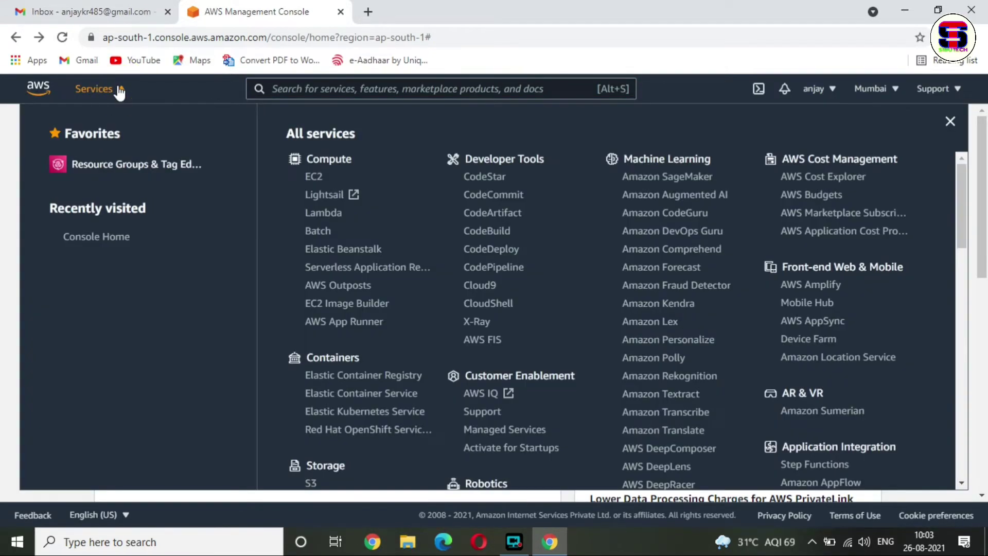
{"action": "left_click", "coordinate": [315, 181]}
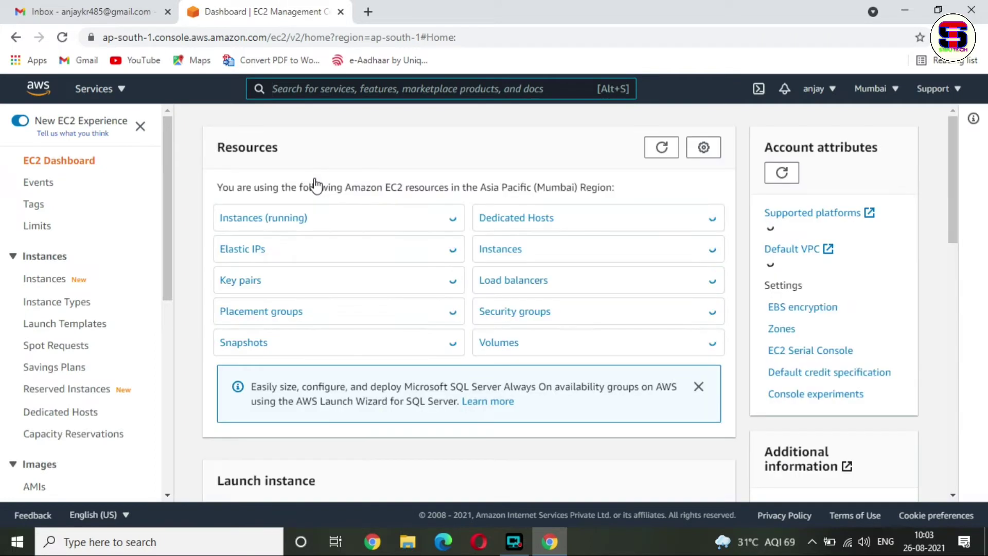
{"action": "left_click", "coordinate": [46, 280]}
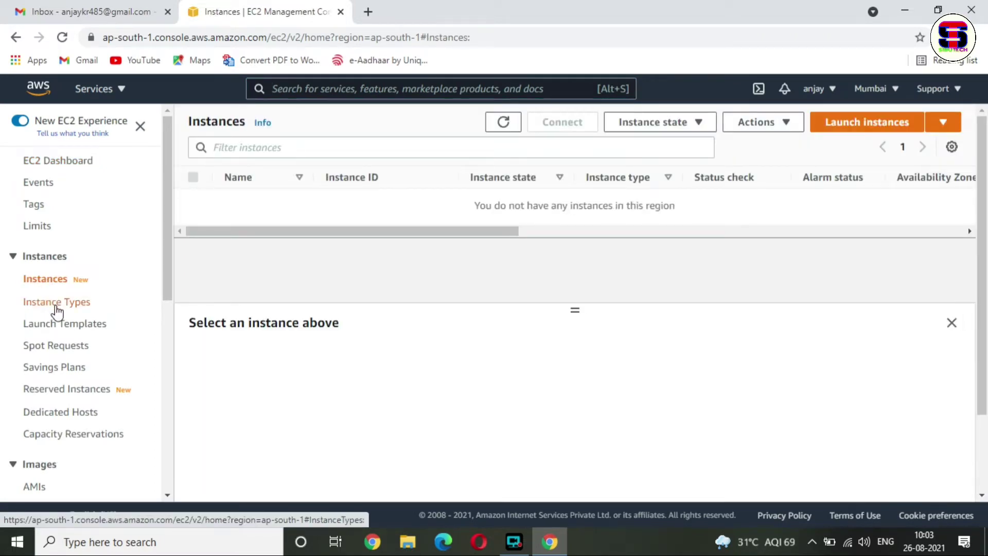
{"action": "left_click", "coordinate": [53, 303]}
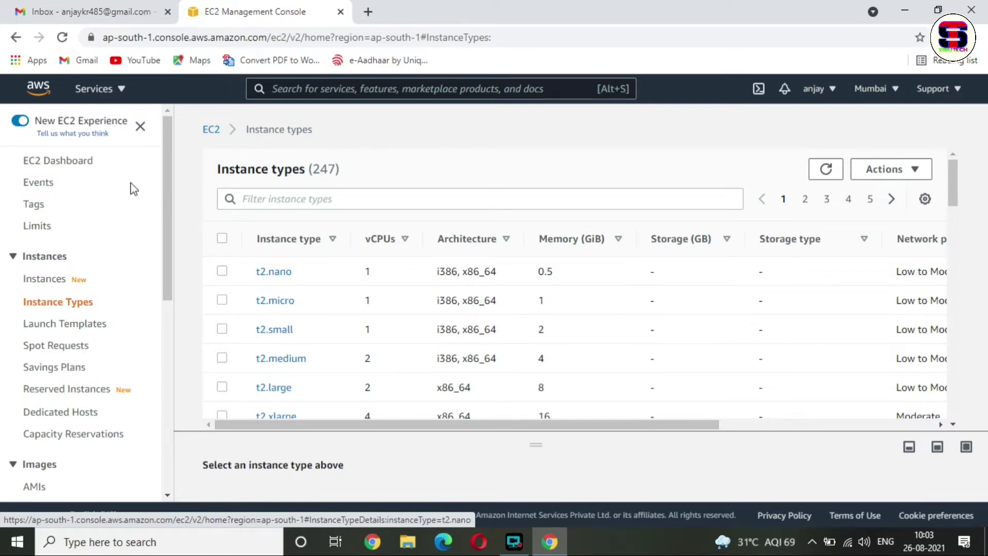
{"action": "left_click", "coordinate": [15, 122]}
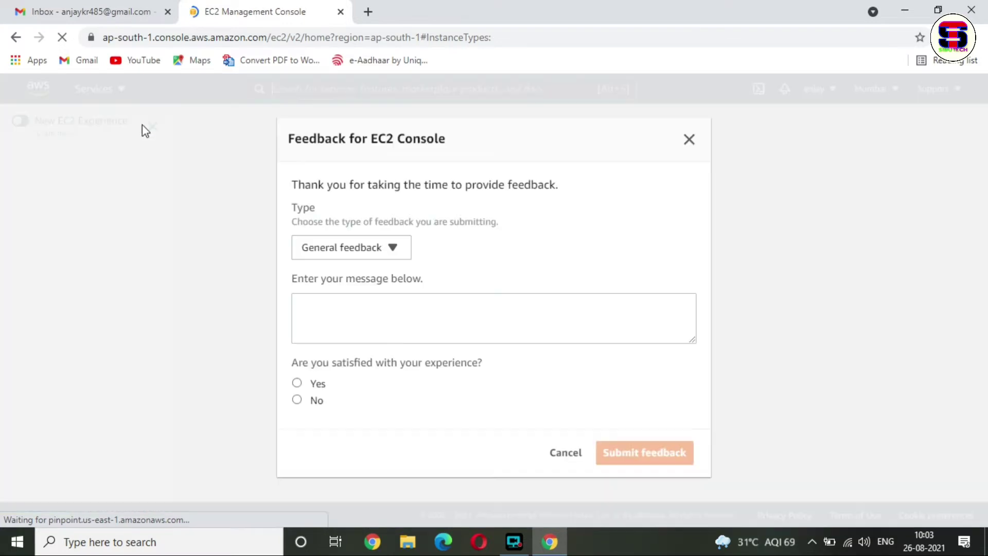
- Close the EC2 feedback form, hide the sidebar, and reopen the EC2 Dashboard for Mumbai
{"action": "left_click", "coordinate": [688, 140]}
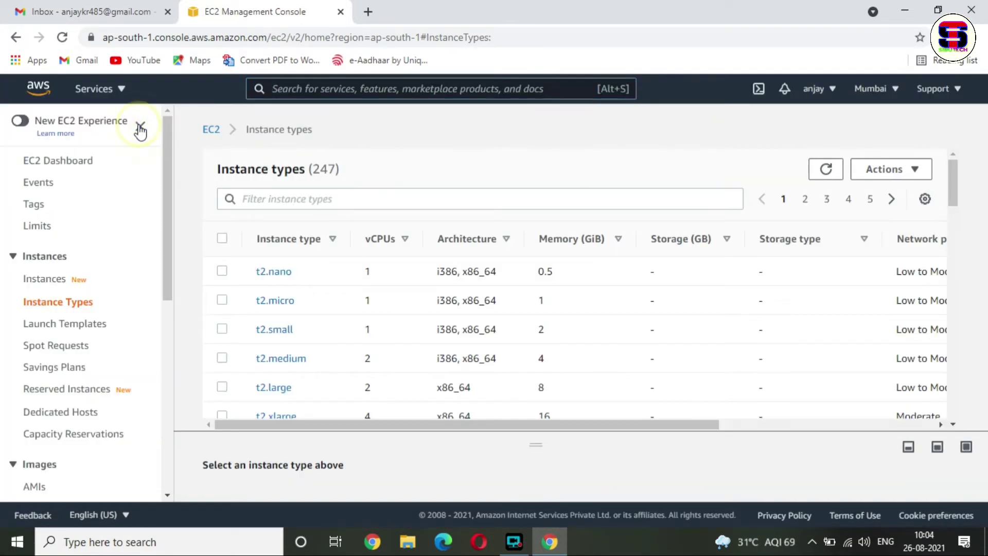
{"action": "left_click", "coordinate": [140, 126]}
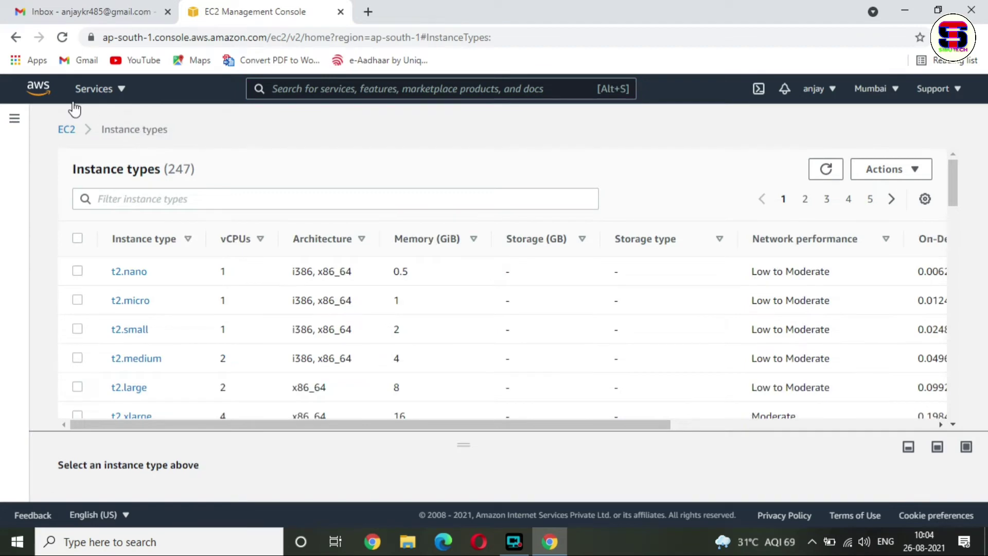
{"action": "left_click", "coordinate": [113, 98]}
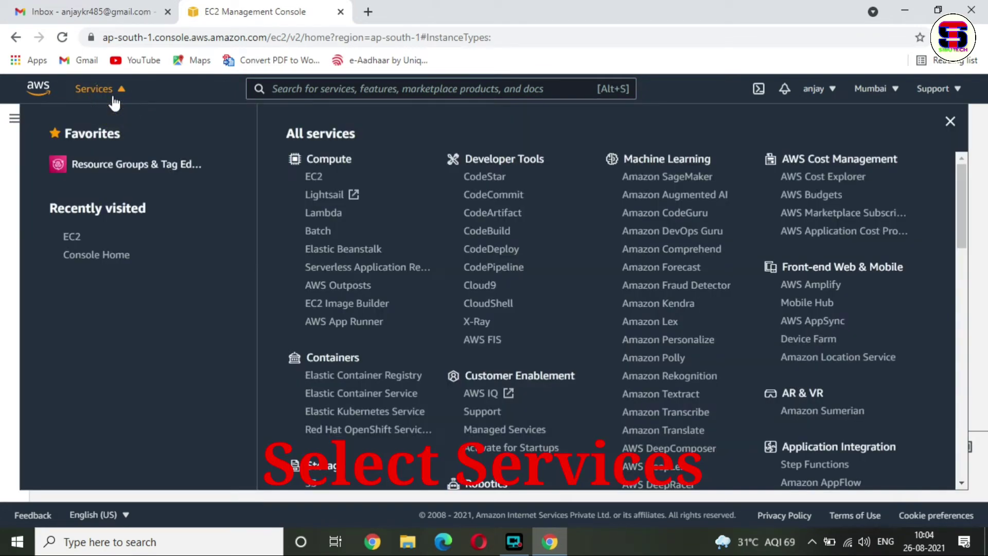
{"action": "left_click", "coordinate": [315, 177]}
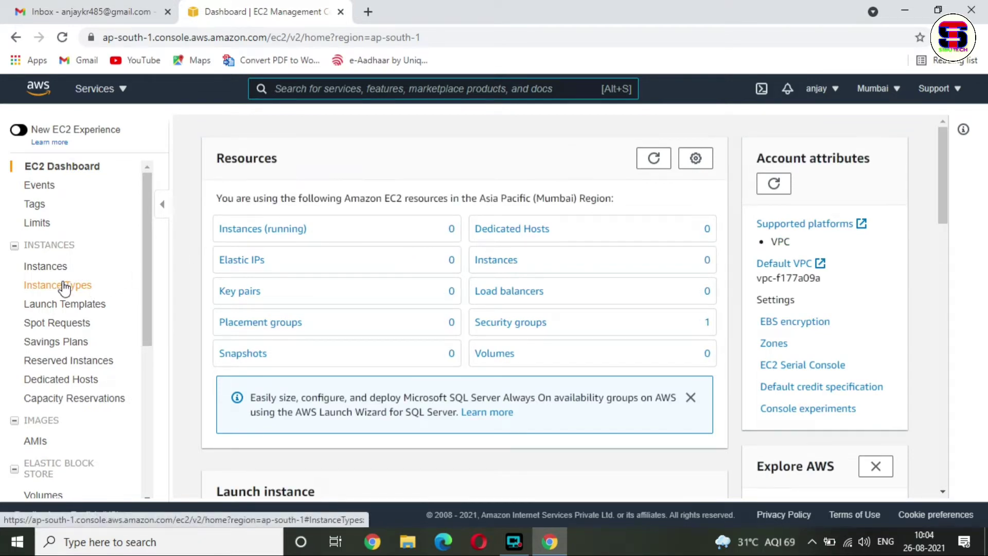
- Move to the empty Instances list, close the replacement notice, and start Launch Instance
{"action": "left_click", "coordinate": [95, 296]}
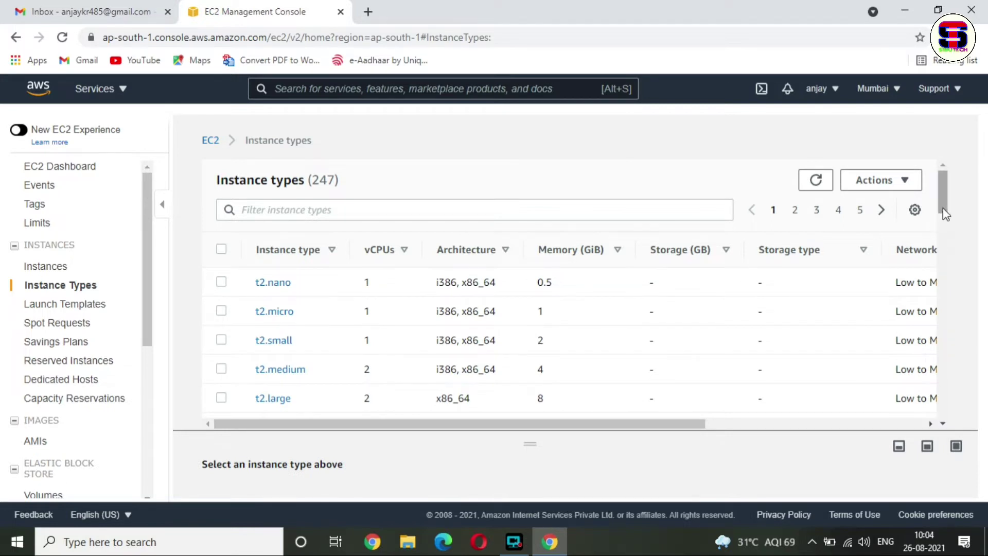
{"action": "left_click_drag", "start_coordinate": [943, 209], "coordinate": [947, 172]}
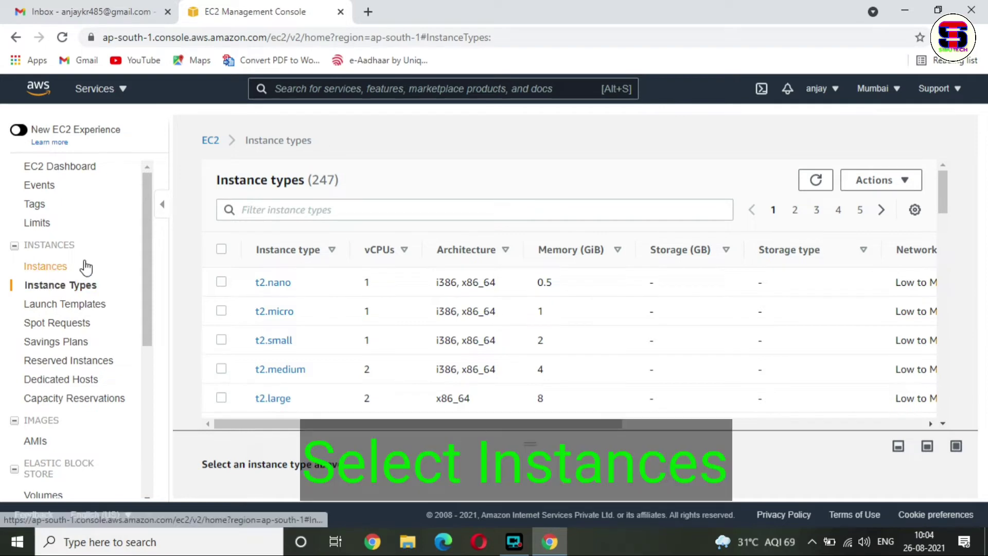
{"action": "left_click", "coordinate": [41, 265]}
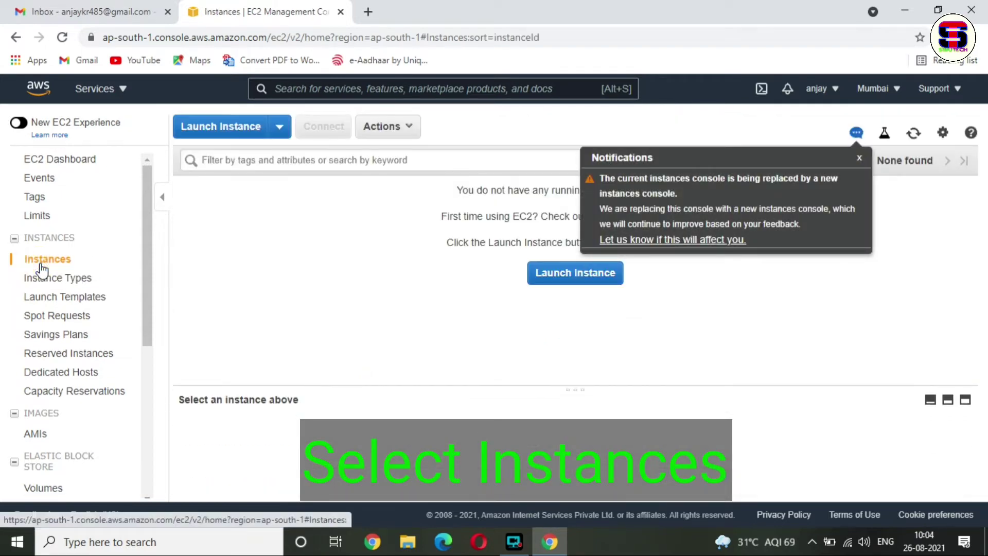
{"action": "left_click", "coordinate": [860, 159]}
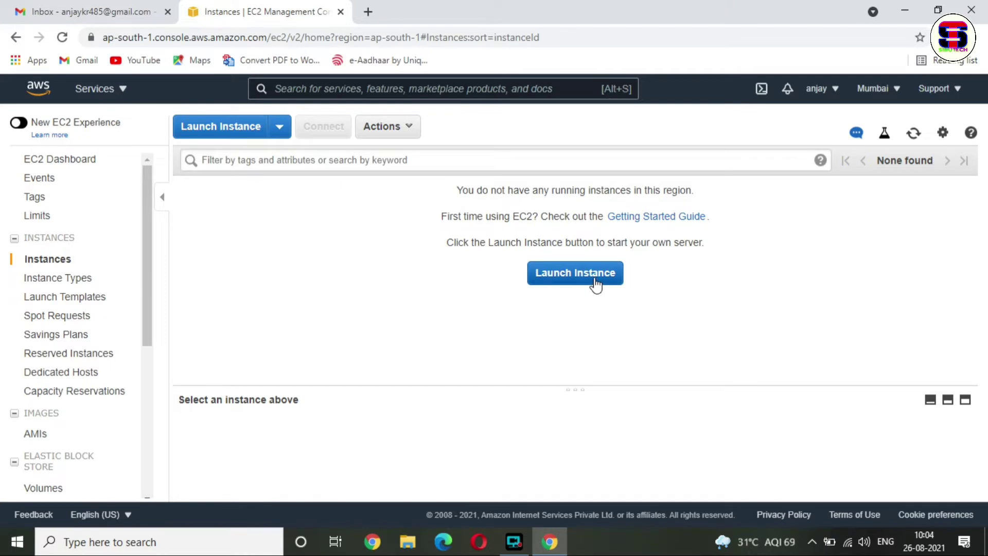
{"action": "left_click", "coordinate": [555, 282]}
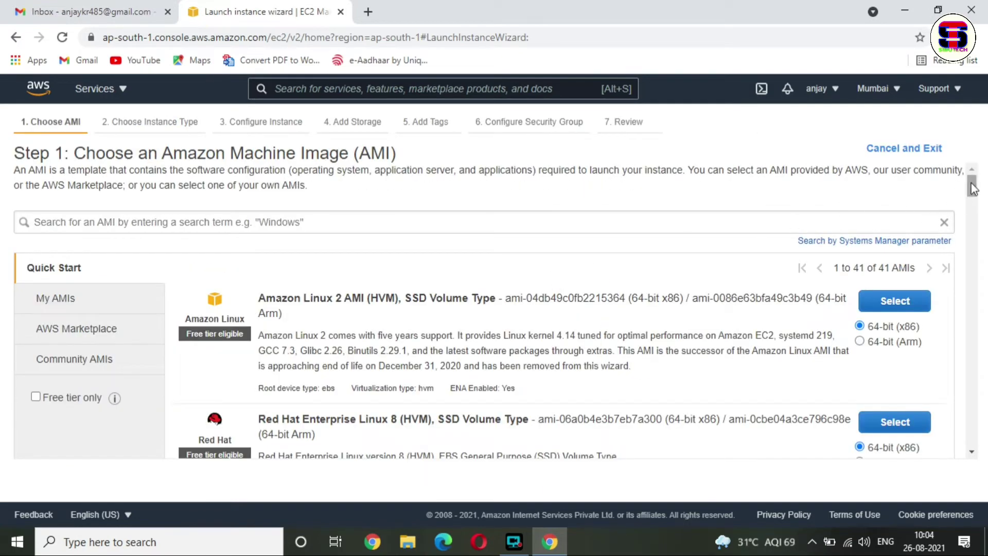
- Scroll the Quick Start AMI list down to Microsoft Windows Server 2019 Base with Containers
{"action": "left_click_drag", "start_coordinate": [972, 187], "coordinate": [977, 234]}
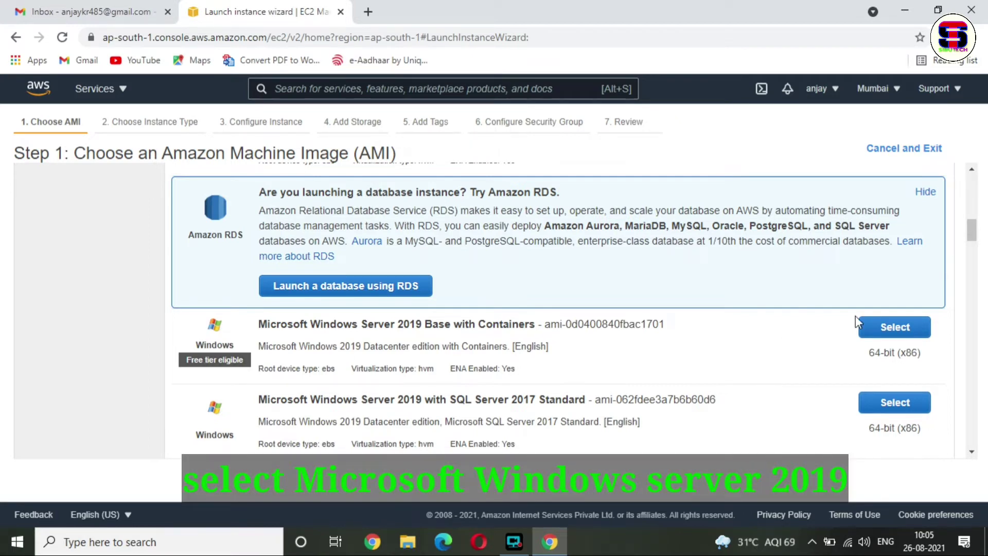
- Select Windows Server 2019 Base with Containers on t2.micro, review the settings, and launch
{"action": "left_click", "coordinate": [897, 332]}
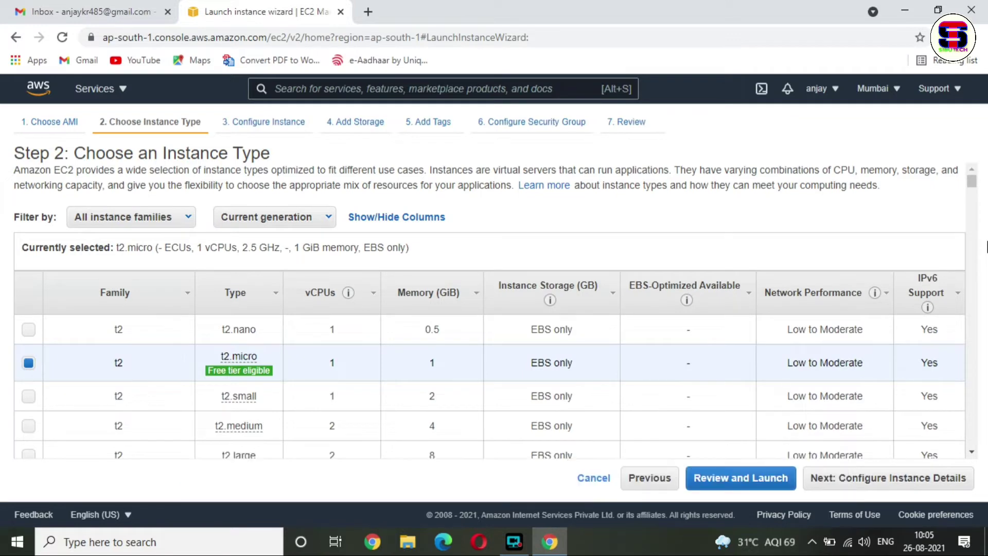
{"action": "mouse_move", "coordinate": [213, 379]}
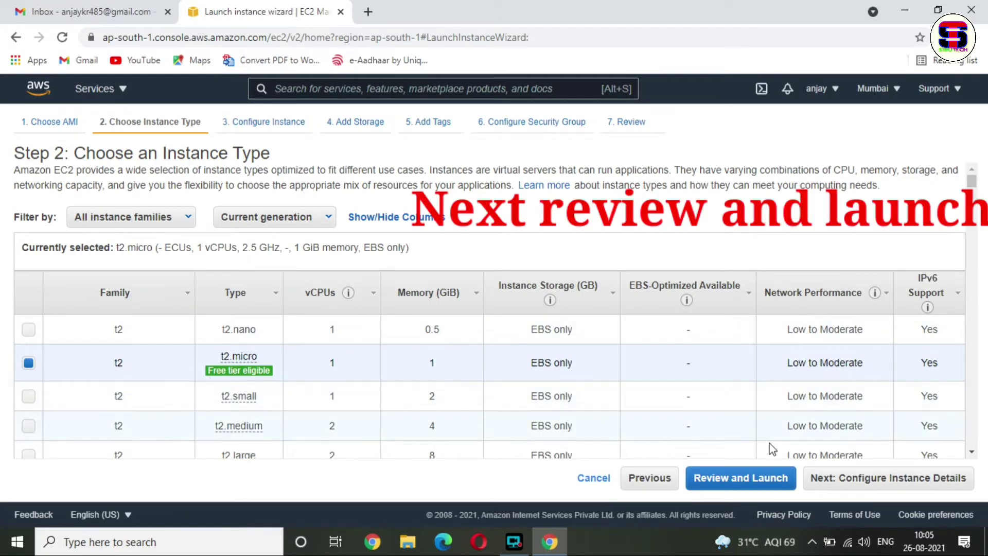
{"action": "left_click", "coordinate": [742, 477]}
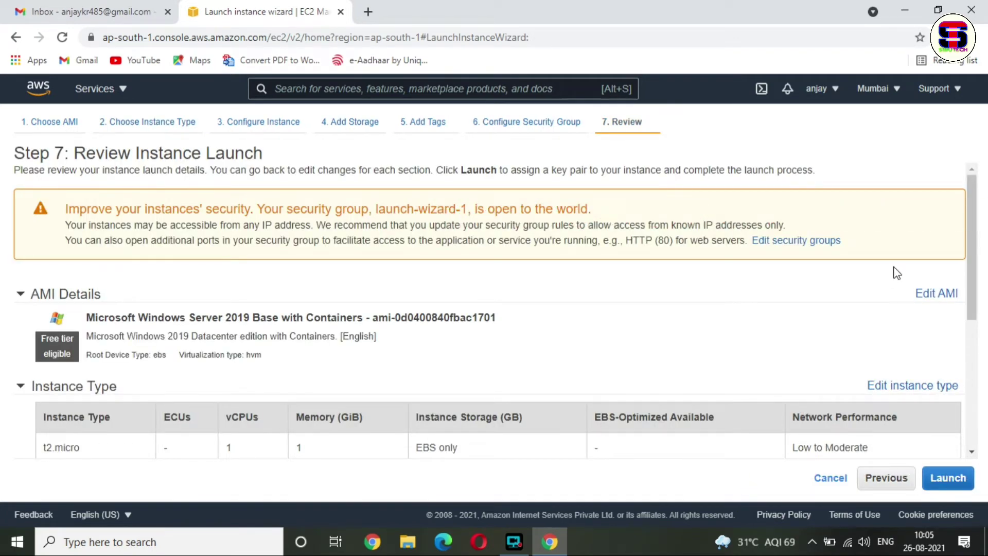
{"action": "left_click", "coordinate": [975, 253]}
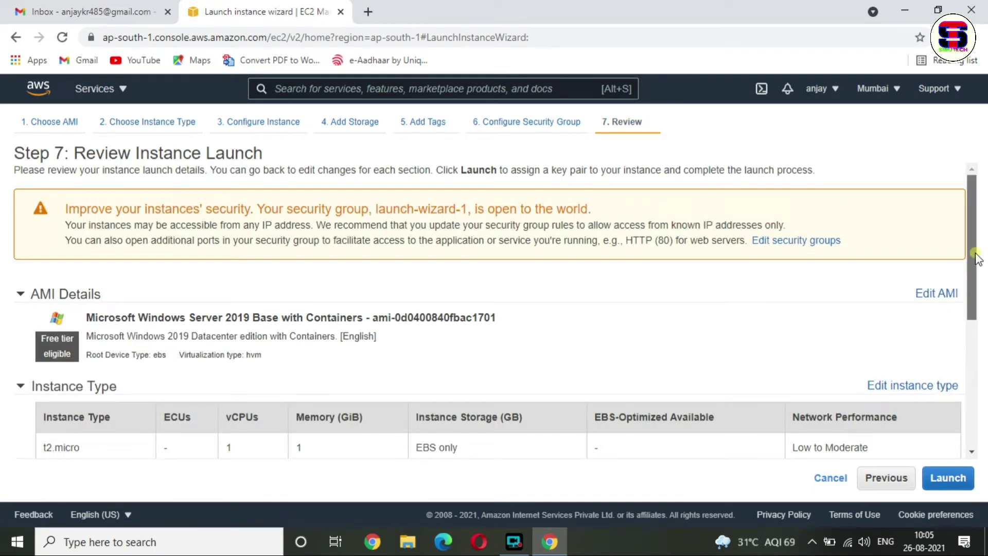
{"action": "left_click_drag", "start_coordinate": [976, 256], "coordinate": [974, 329]}
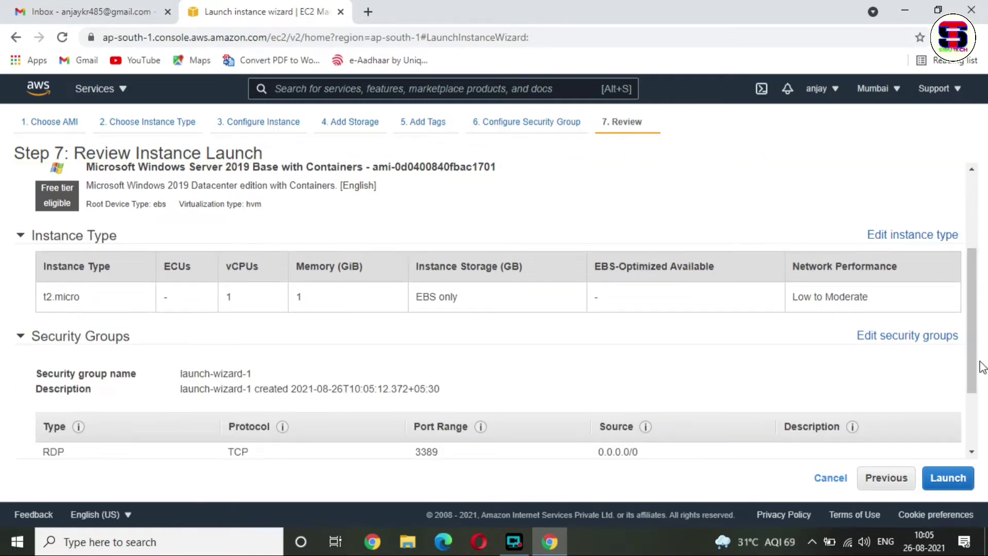
{"action": "left_click_drag", "start_coordinate": [981, 366], "coordinate": [962, 261]}
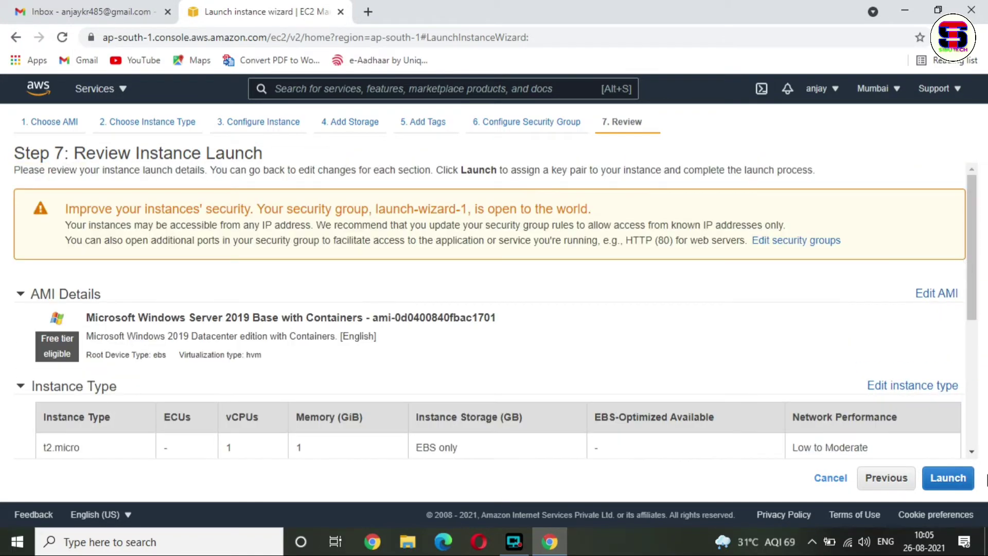
{"action": "left_click", "coordinate": [950, 474]}
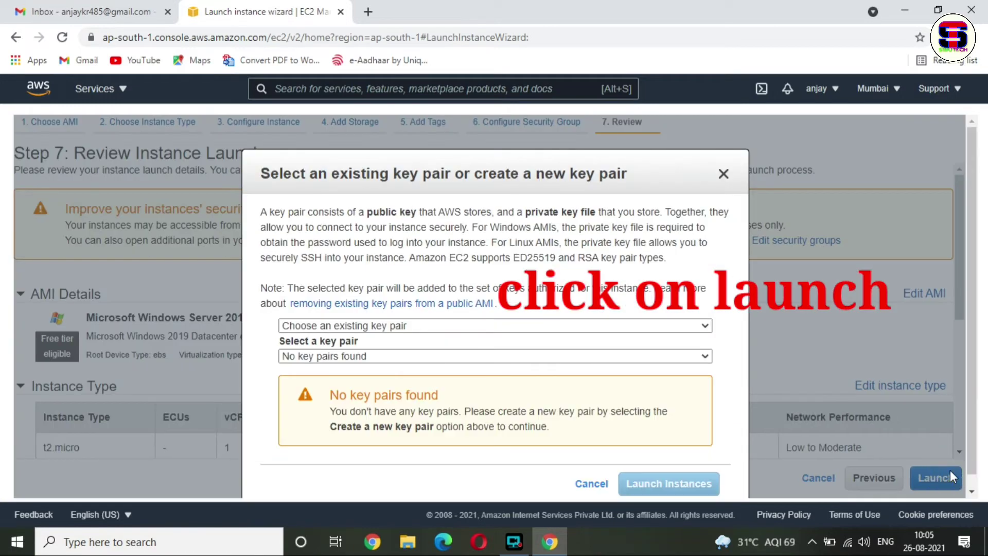
- Create a new key pair named ankit and download its private key file
{"action": "left_click", "coordinate": [594, 329]}
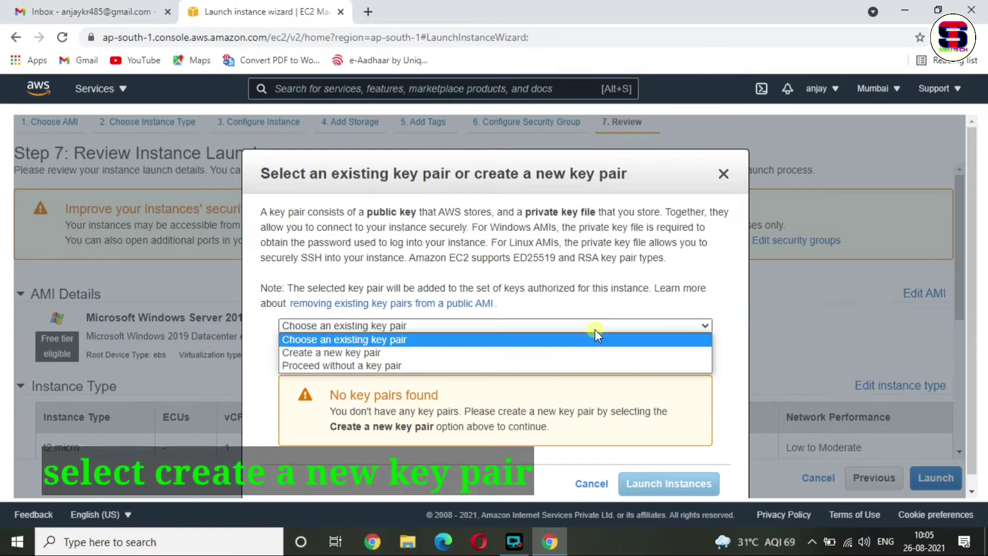
{"action": "left_click", "coordinate": [419, 352]}
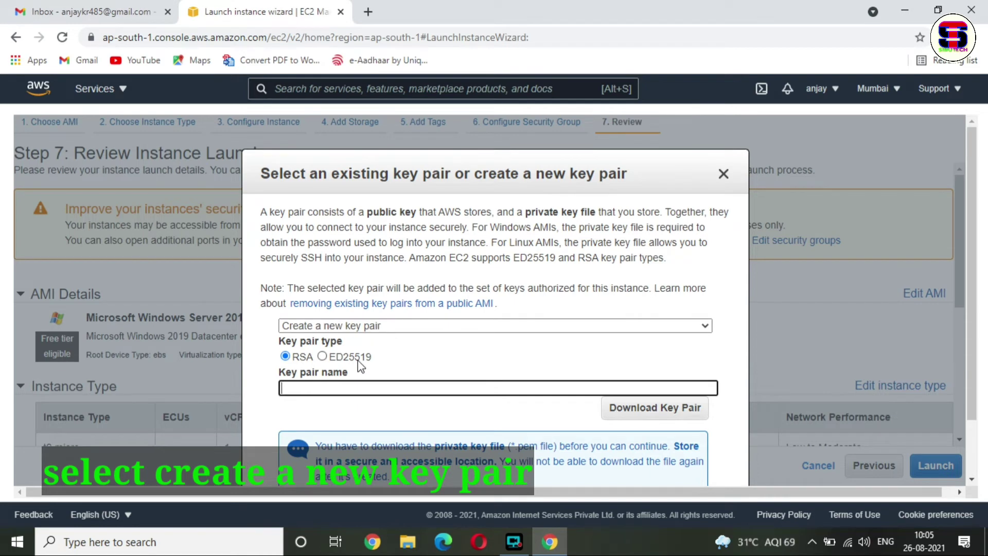
{"action": "left_click", "coordinate": [427, 385]}
{"action": "type", "text": "ankit"}
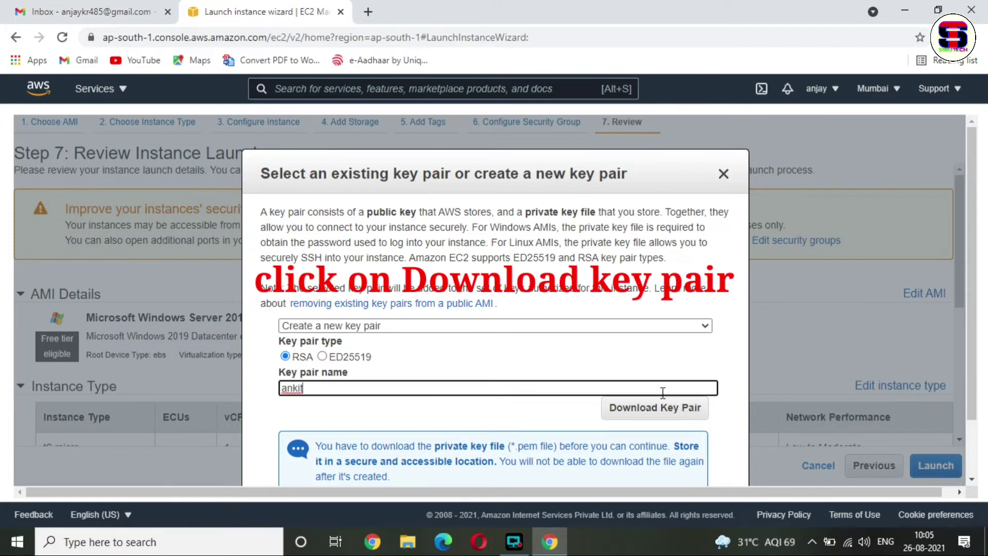
{"action": "left_click", "coordinate": [656, 409]}
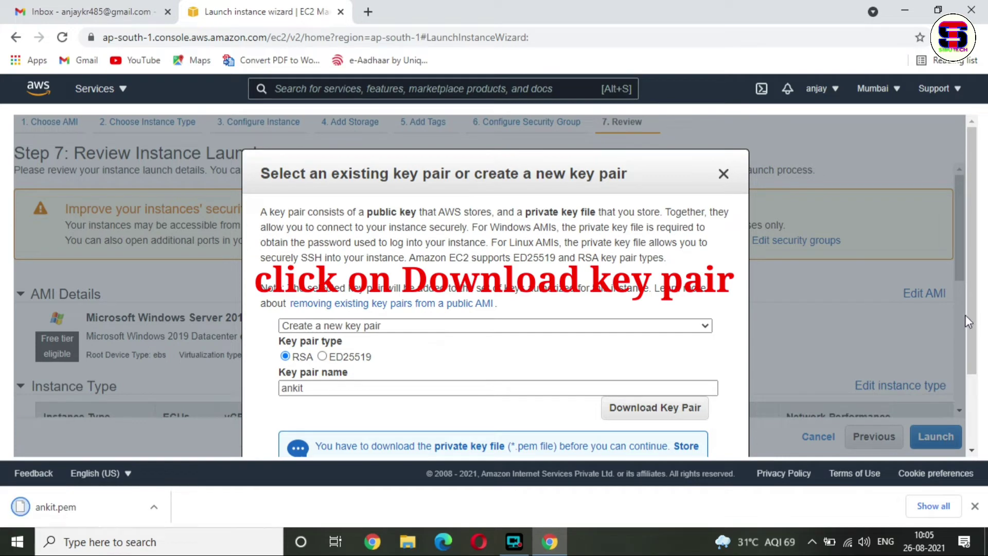
- Launch the instance with the new key pair and go to the EC2 Instances list
{"action": "scroll", "coordinate": [970, 316], "scroll_direction": "down", "scroll_amount": 2}
{"action": "scroll", "coordinate": [977, 372], "scroll_direction": "down", "scroll_amount": 1}
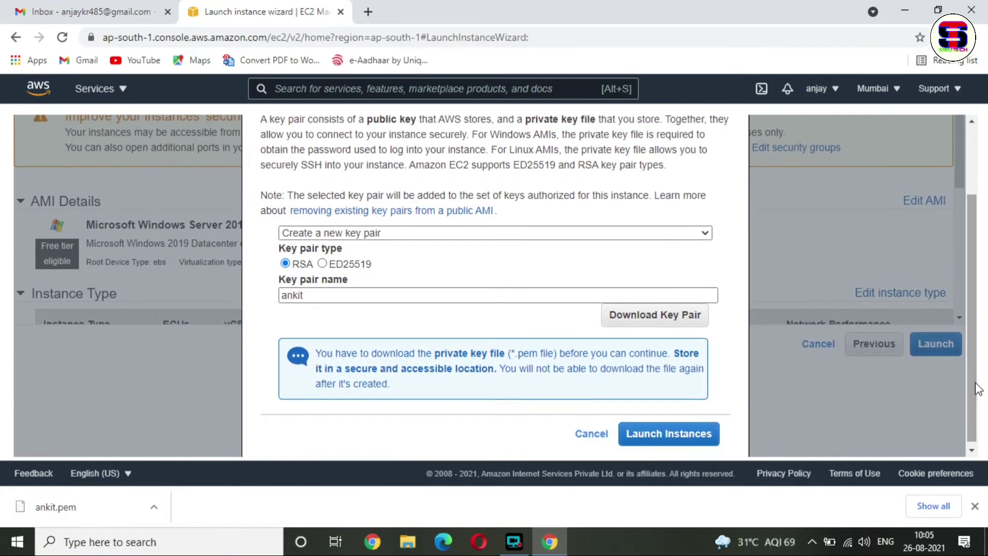
{"action": "left_click", "coordinate": [674, 434]}
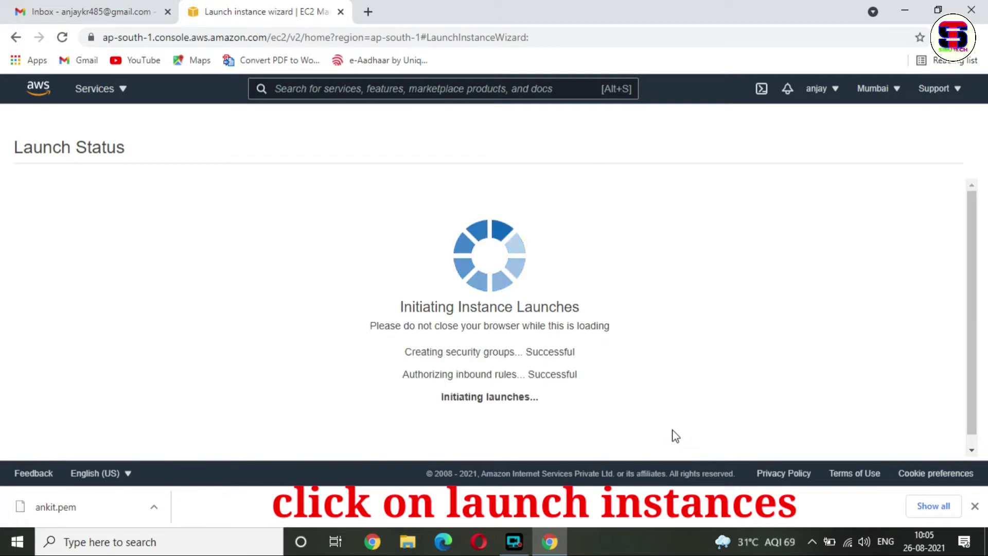
{"action": "left_click", "coordinate": [975, 505]}
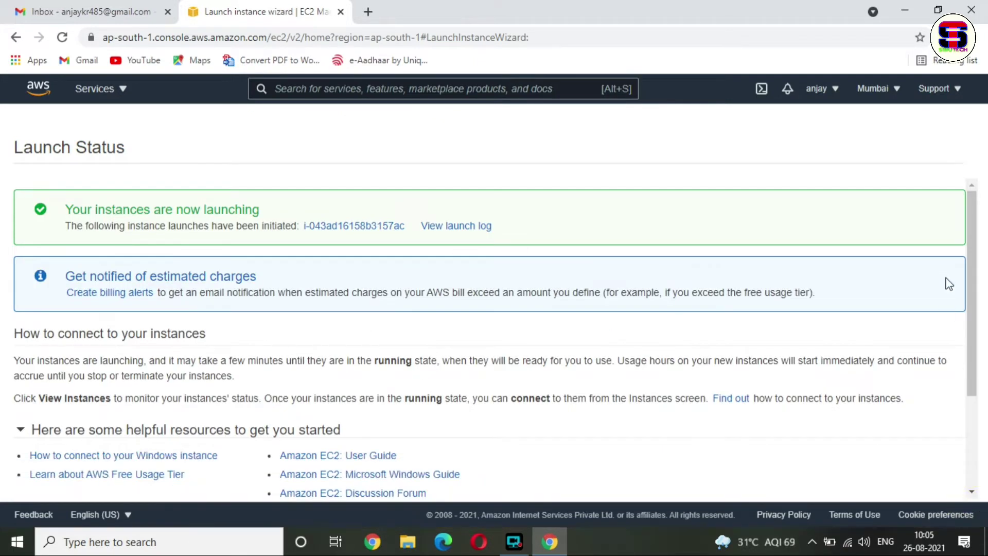
{"action": "left_click_drag", "start_coordinate": [976, 310], "coordinate": [976, 436]}
{"action": "left_click", "coordinate": [919, 488]}
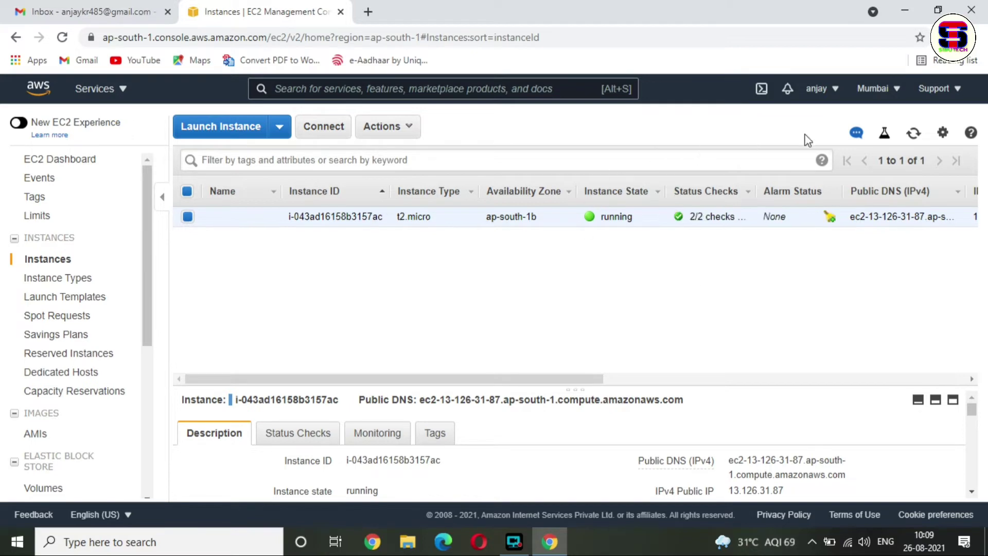
- Refresh to confirm 2/2 status checks passed and download the instance's Remote Desktop file
{"action": "left_click", "coordinate": [913, 133]}
{"action": "left_click_drag", "start_coordinate": [747, 219], "coordinate": [674, 221]}
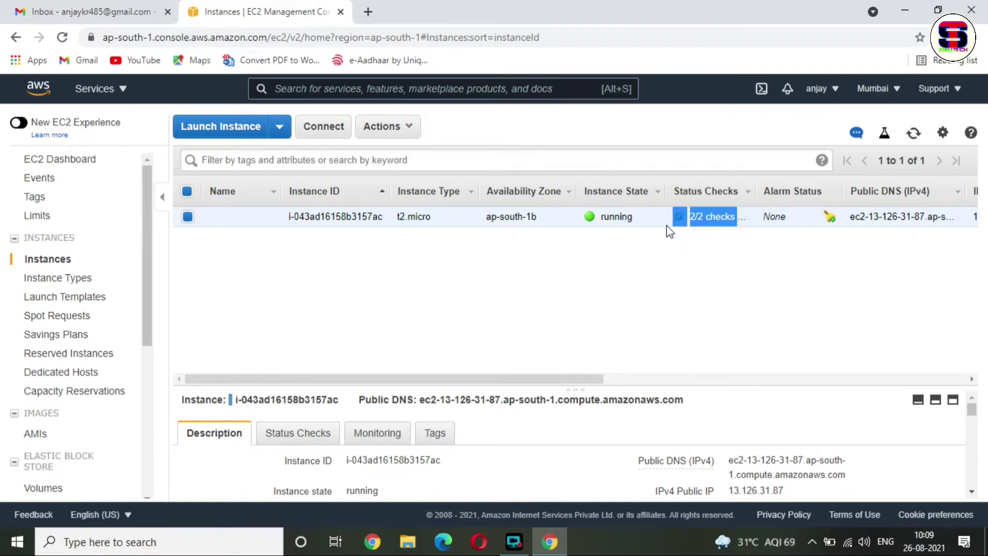
{"action": "left_click", "coordinate": [666, 225]}
{"action": "left_click", "coordinate": [337, 133]}
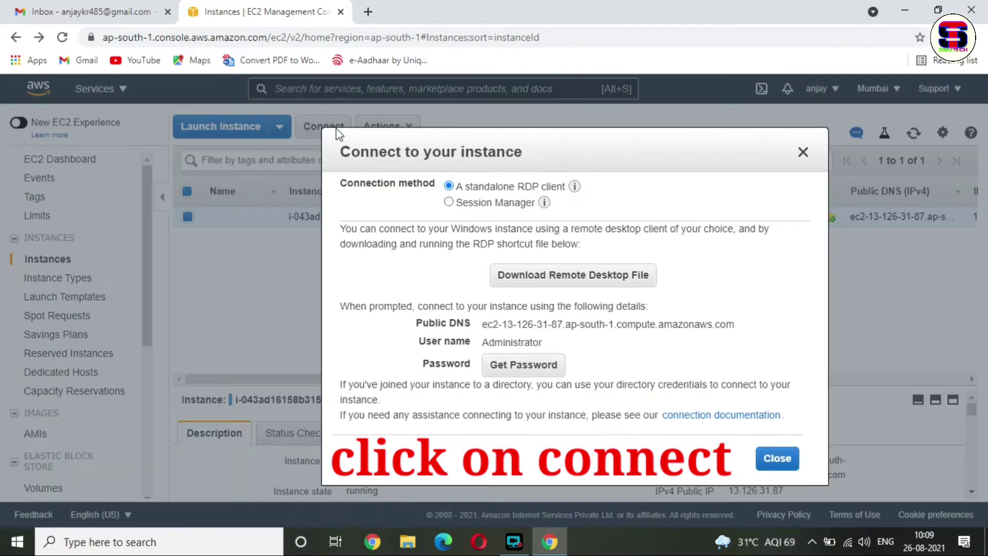
{"action": "left_click", "coordinate": [602, 278]}
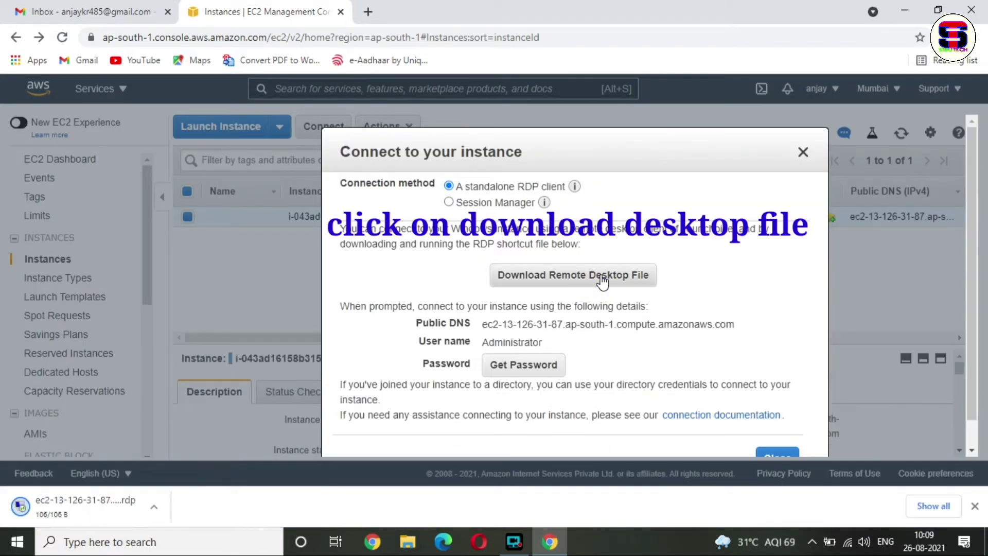
- Decrypt the Windows administrator password using ankit.pem, copy it, and close the dialog
{"action": "left_click", "coordinate": [538, 366]}
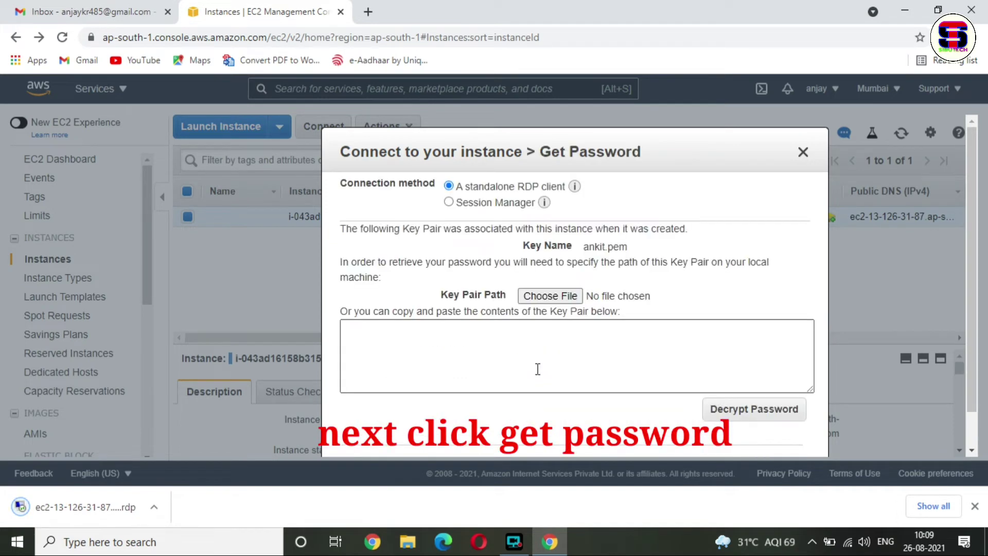
{"action": "left_click", "coordinate": [550, 294]}
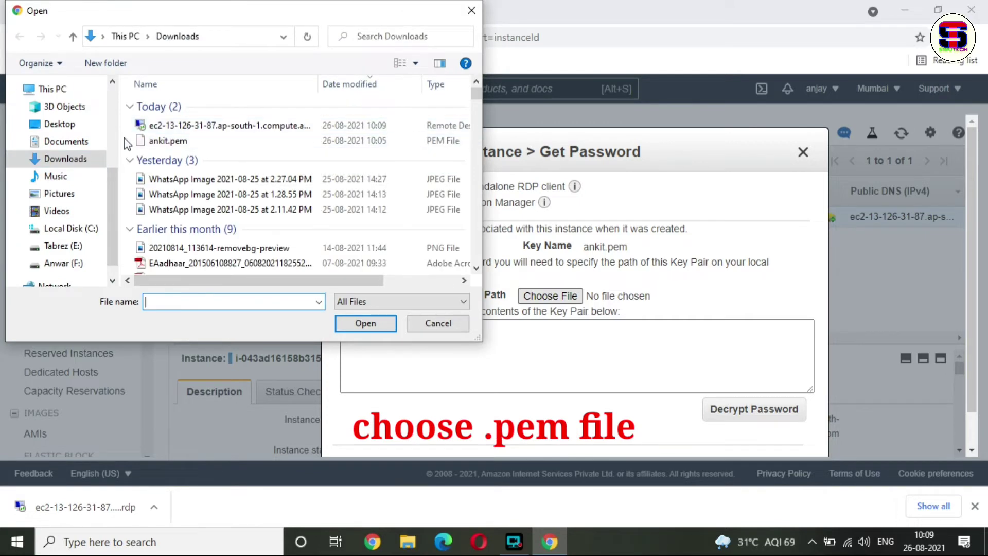
{"action": "left_click", "coordinate": [176, 143]}
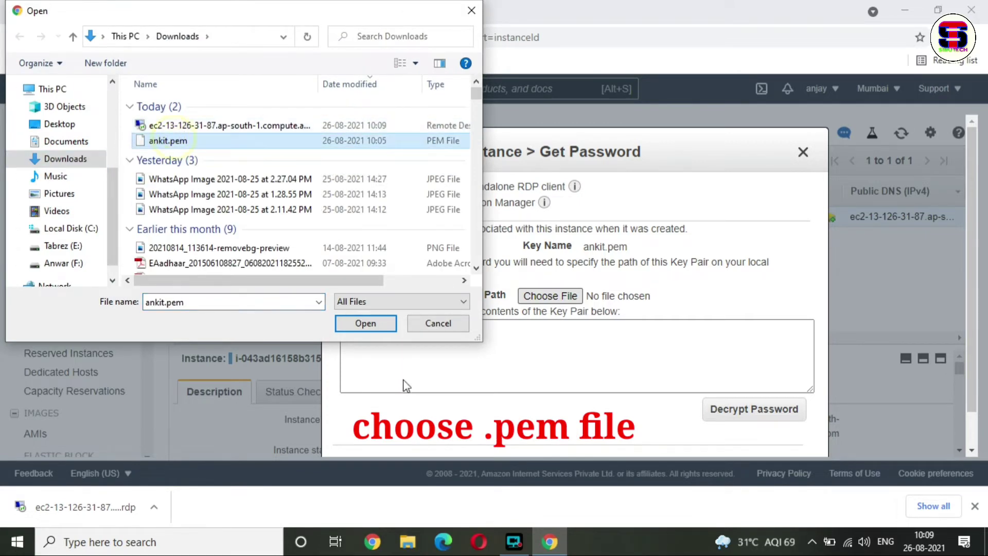
{"action": "left_click", "coordinate": [364, 322]}
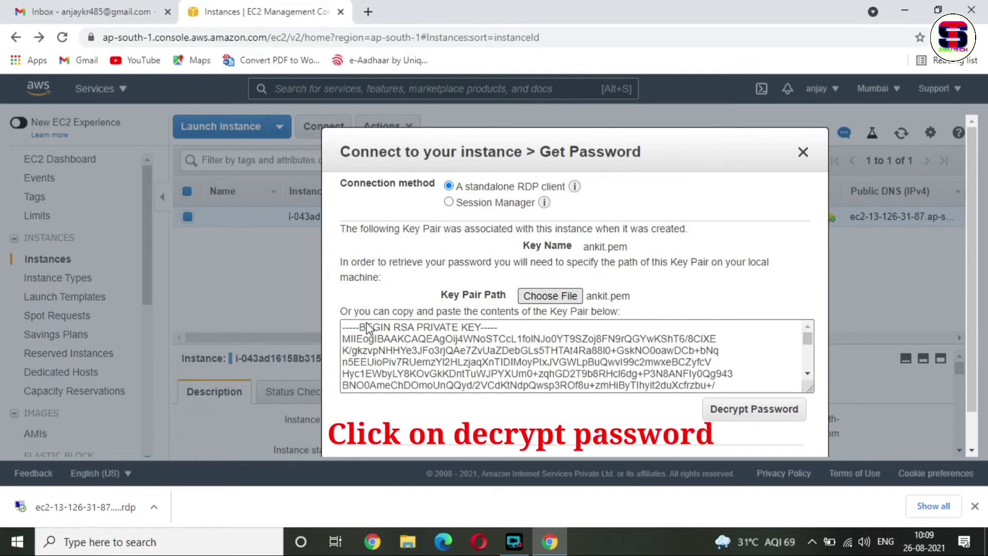
{"action": "left_click", "coordinate": [750, 409]}
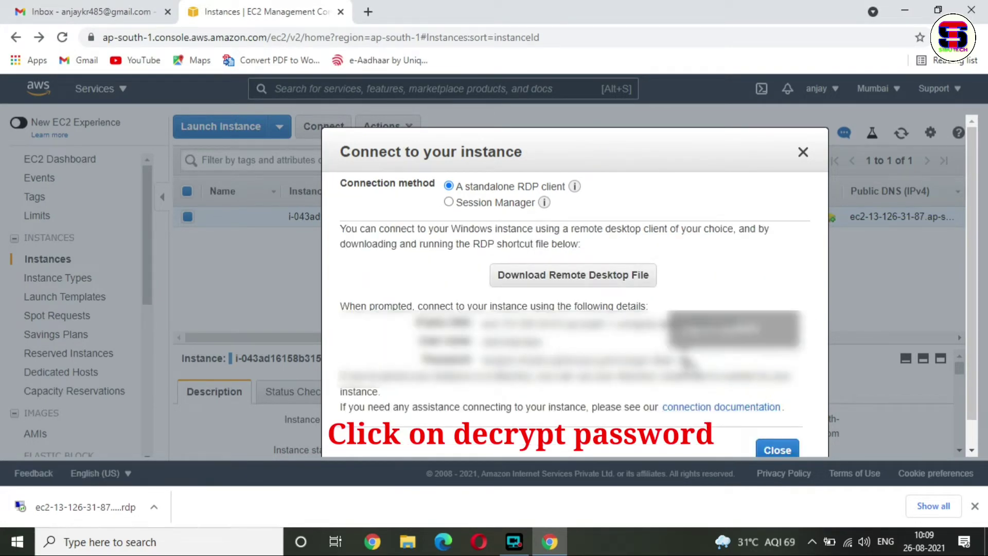
{"action": "double_click", "coordinate": [684, 360]}
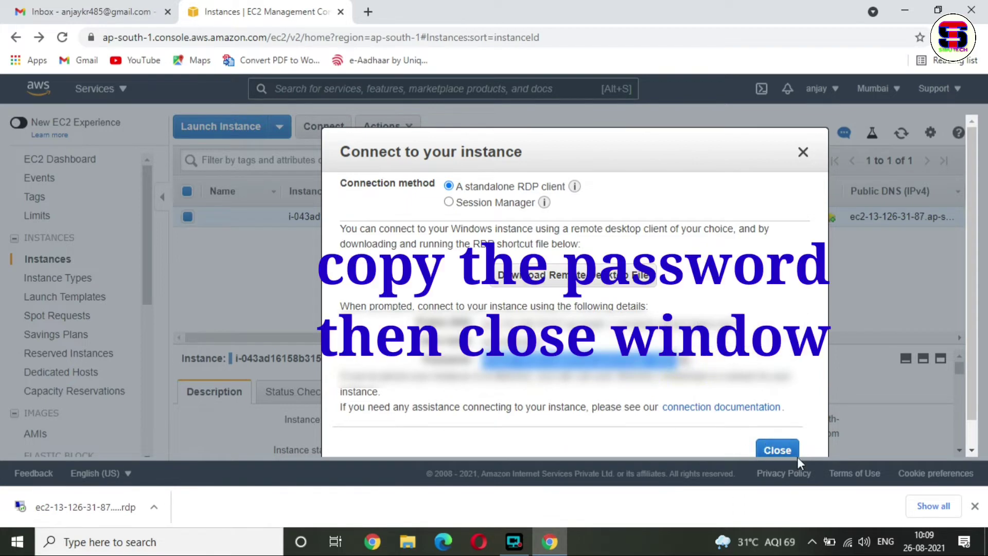
{"action": "left_click", "coordinate": [778, 451]}
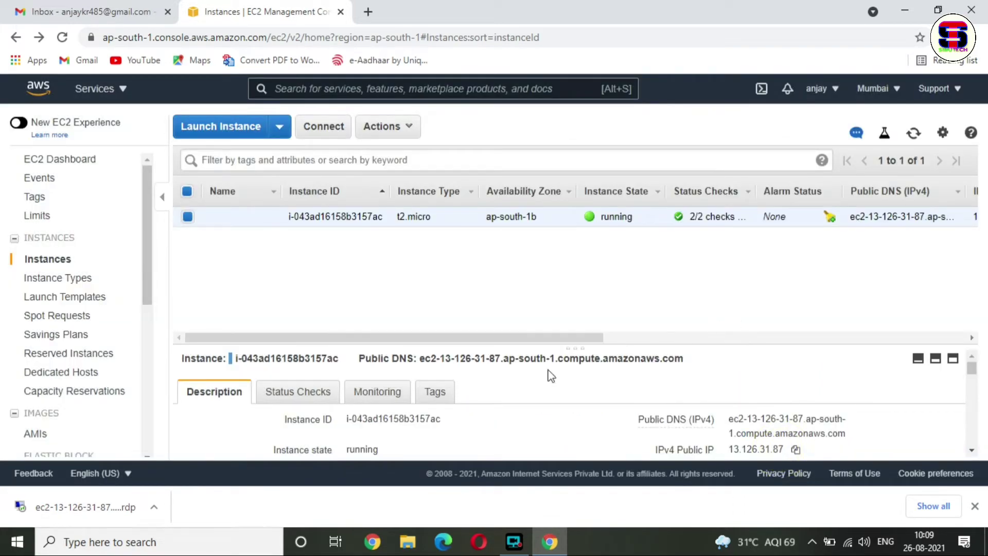
- Launch the downloaded .rdp file from its folder, submit the pasted administrator password, and accept the certificate warning
{"action": "left_click", "coordinate": [154, 507]}
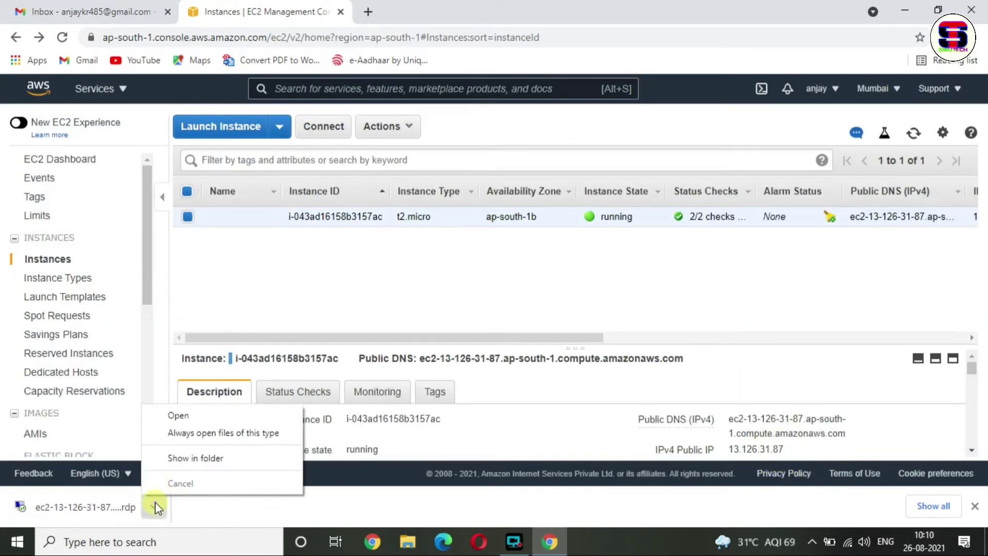
{"action": "left_click", "coordinate": [226, 457]}
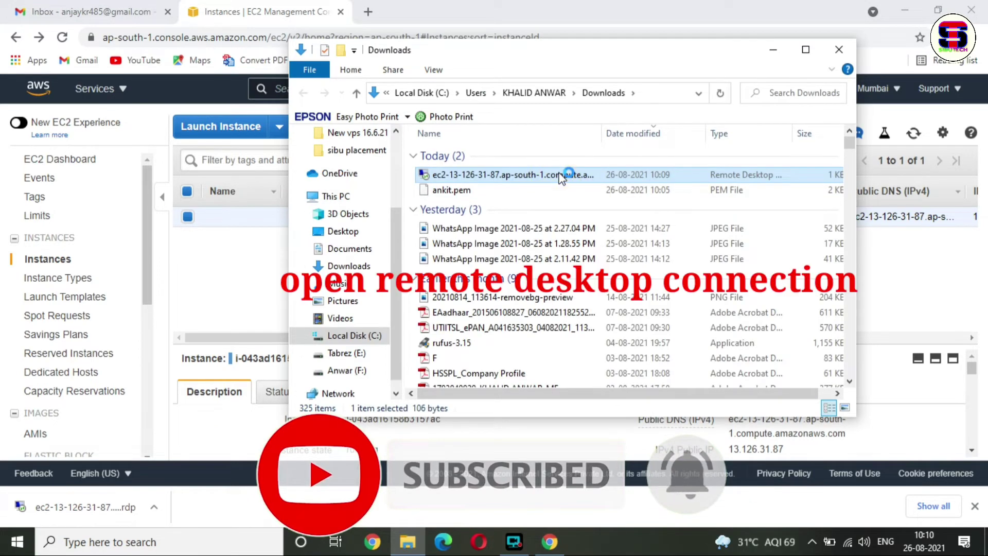
{"action": "double_click", "coordinate": [561, 178]}
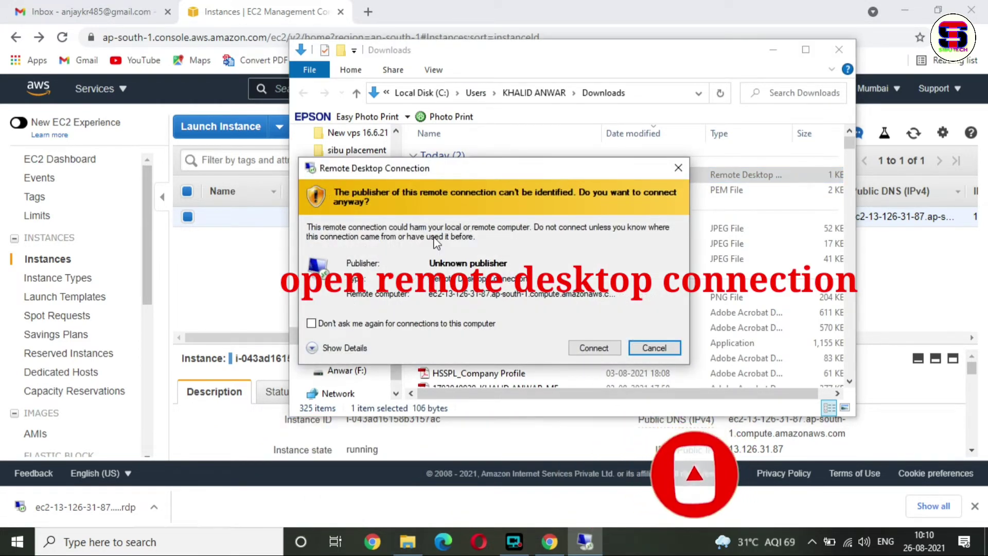
{"action": "left_click", "coordinate": [594, 348]}
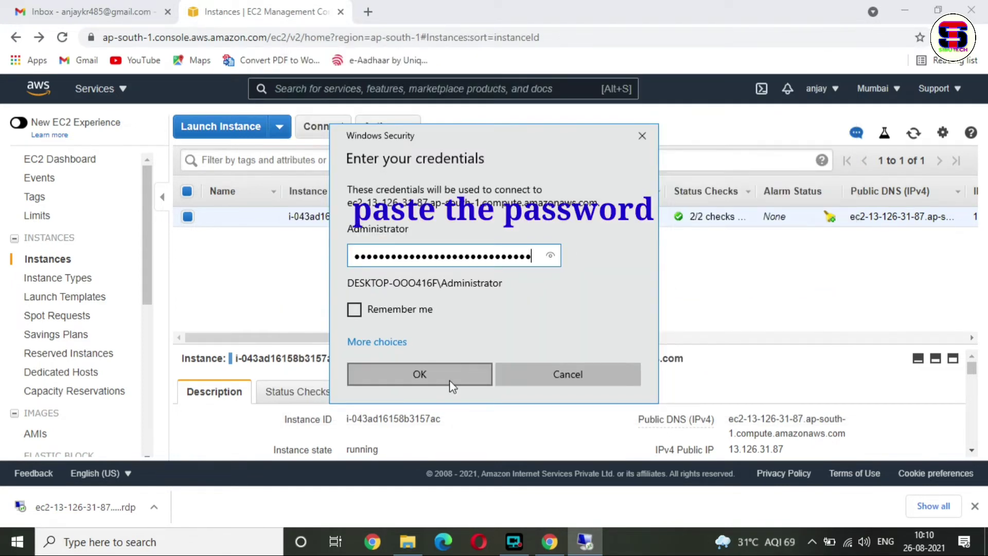
{"action": "left_click", "coordinate": [450, 380]}
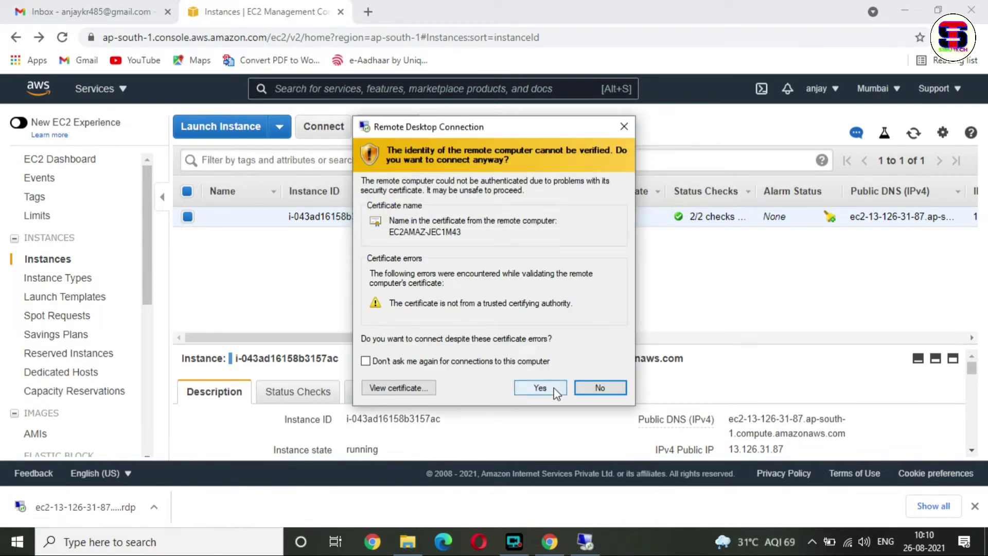
{"action": "left_click", "coordinate": [551, 388]}
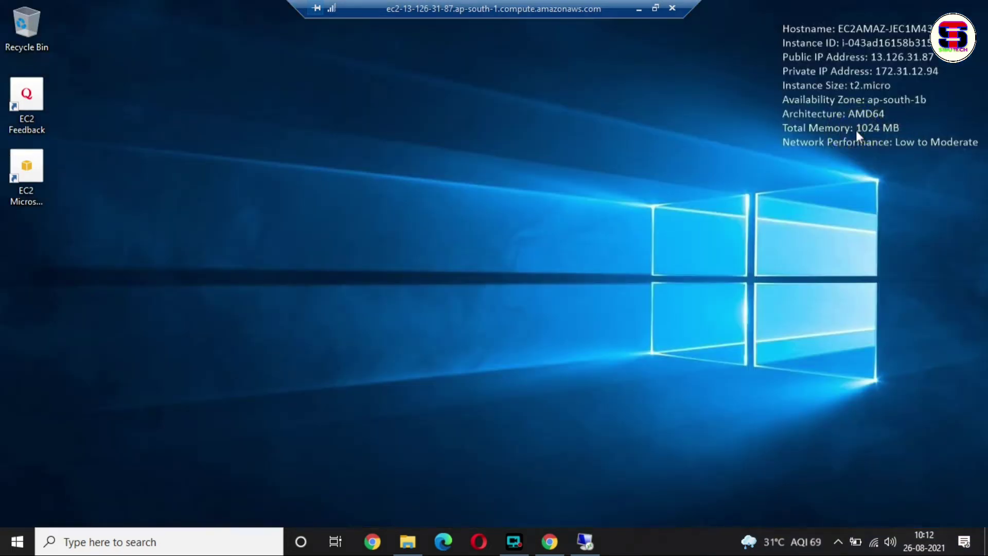
- After confirming t2.micro with 1024 MB memory, close the remote session from the connection bar
{"action": "left_click", "coordinate": [671, 9]}
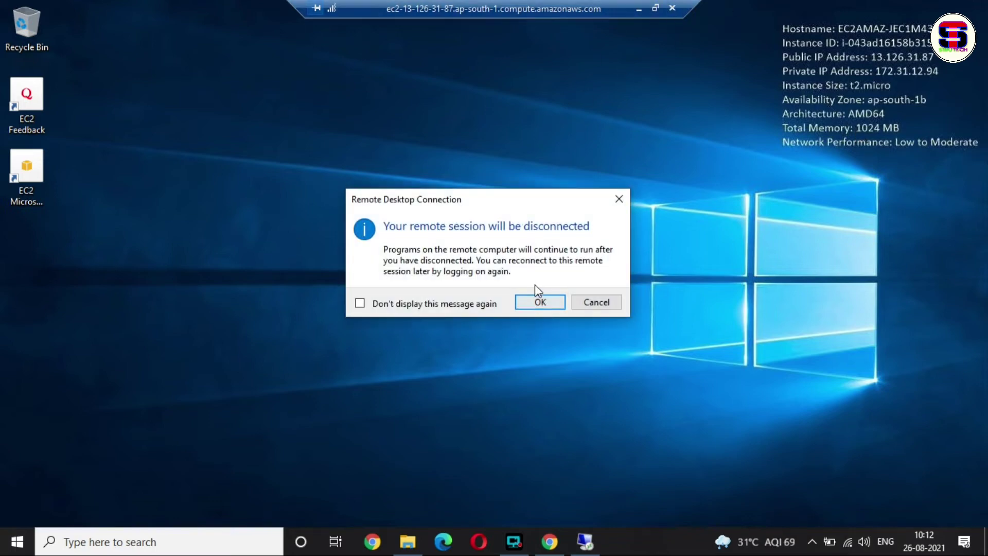
- Confirm the disconnect from the remote session and return to the Instances list
{"action": "left_click", "coordinate": [536, 299]}
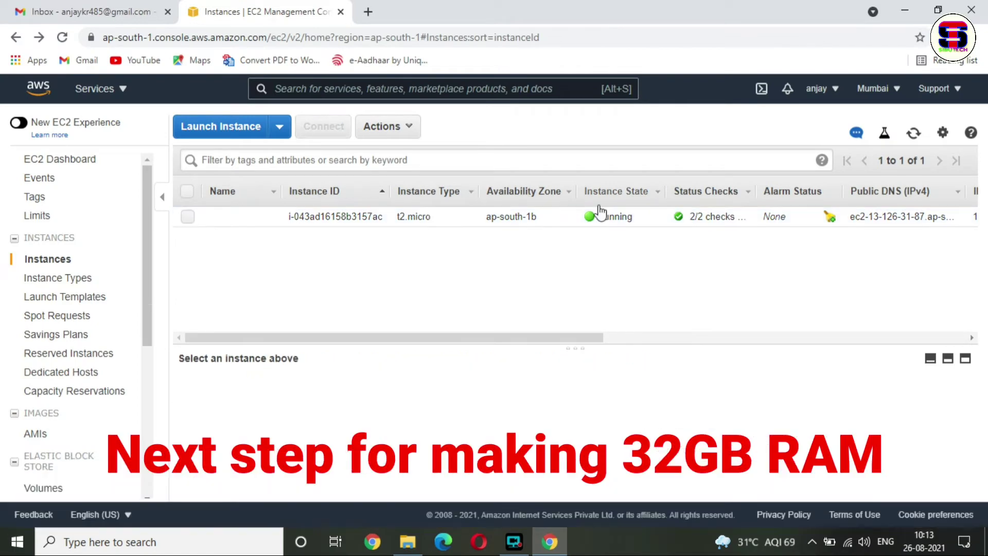
{"action": "left_click", "coordinate": [406, 129]}
{"action": "mouse_move", "coordinate": [449, 233]}
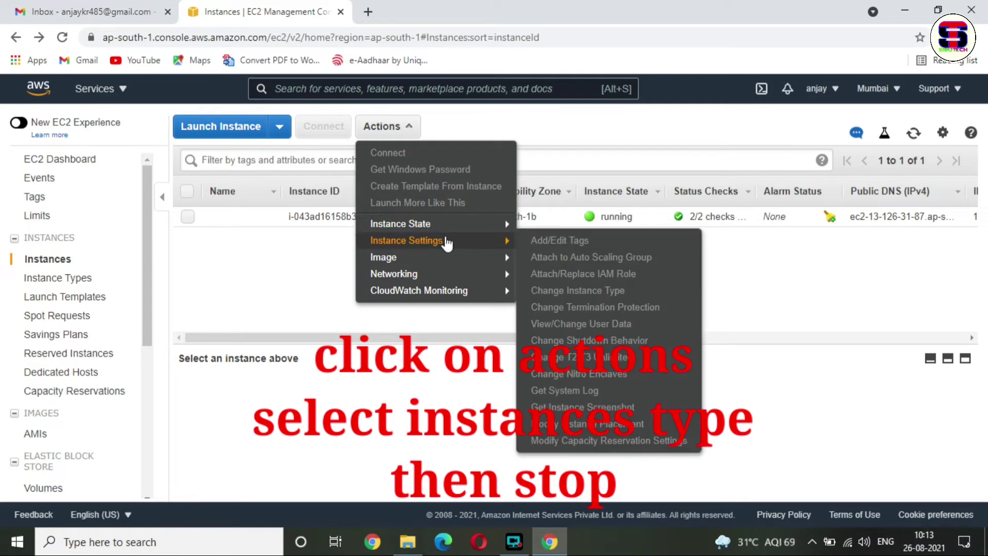
{"action": "left_click", "coordinate": [254, 234]}
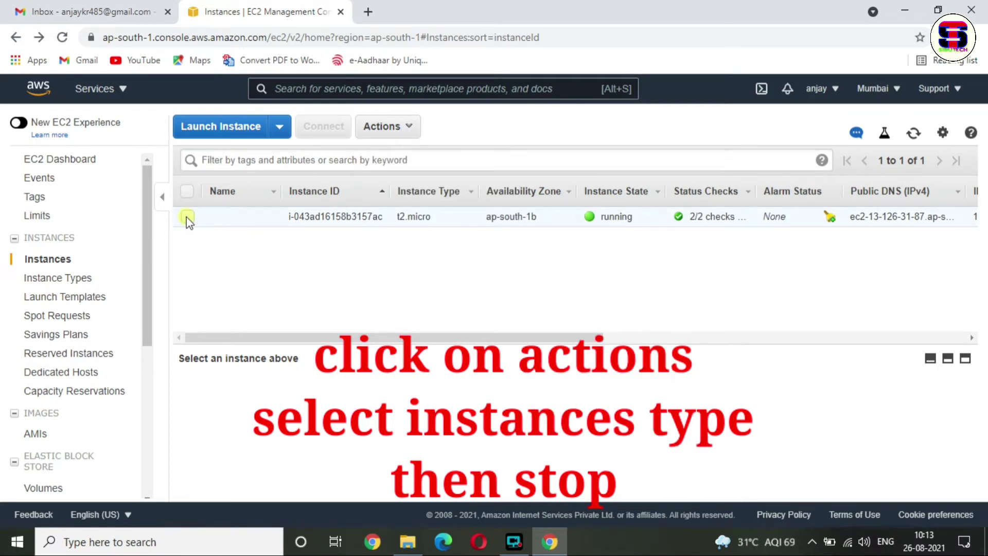
- Stop the selected t2.micro instance through Instance State > Stop and verify it shows stopped
{"action": "left_click", "coordinate": [187, 217]}
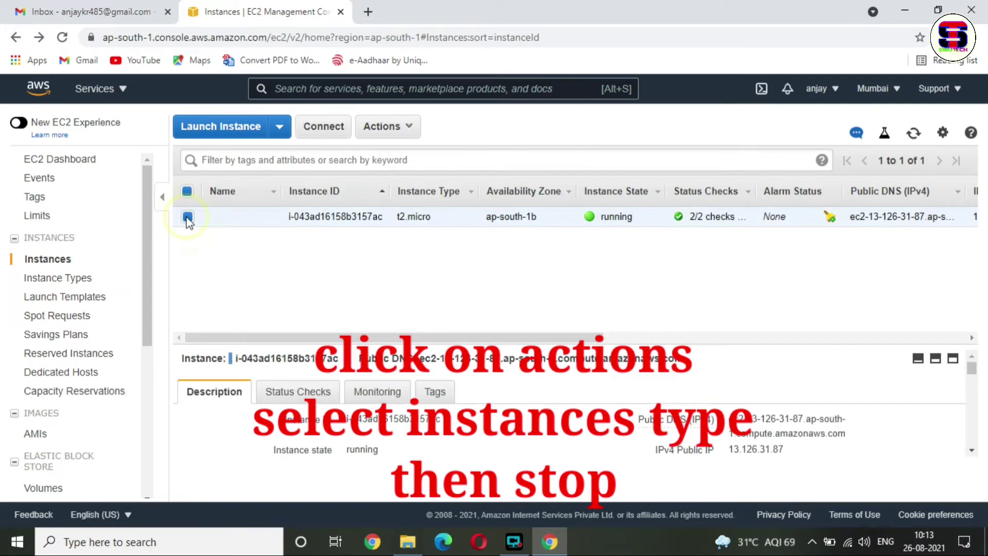
{"action": "left_click", "coordinate": [404, 127]}
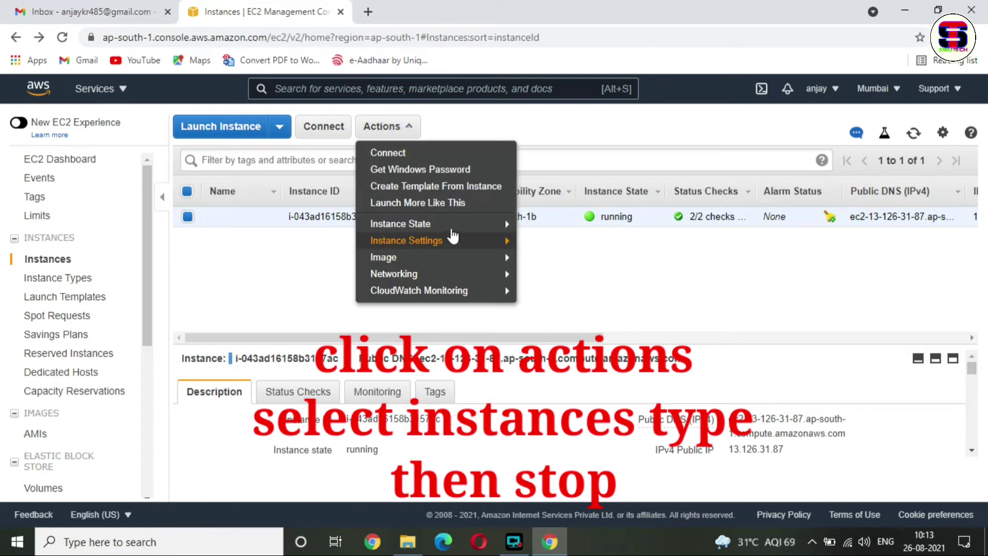
{"action": "mouse_move", "coordinate": [452, 232]}
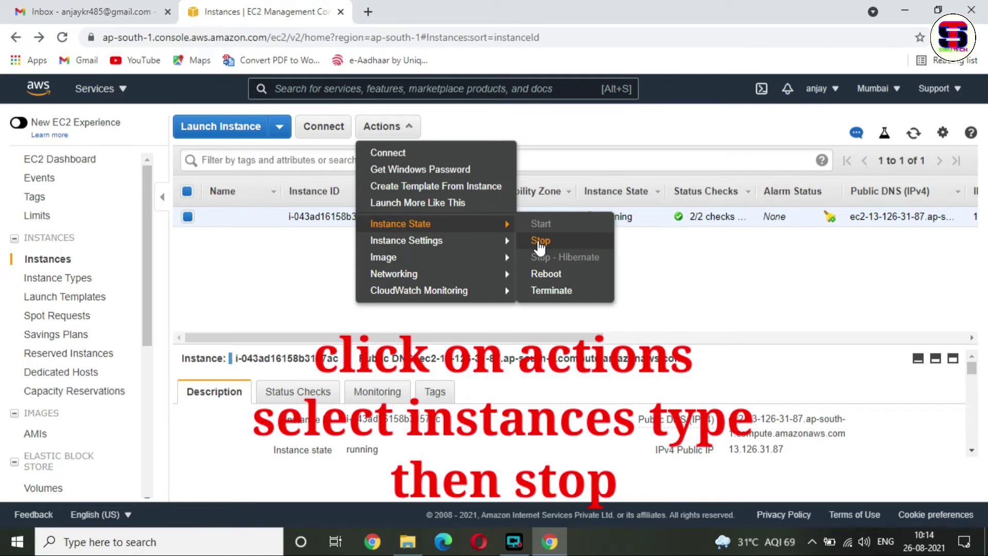
{"action": "left_click", "coordinate": [539, 242]}
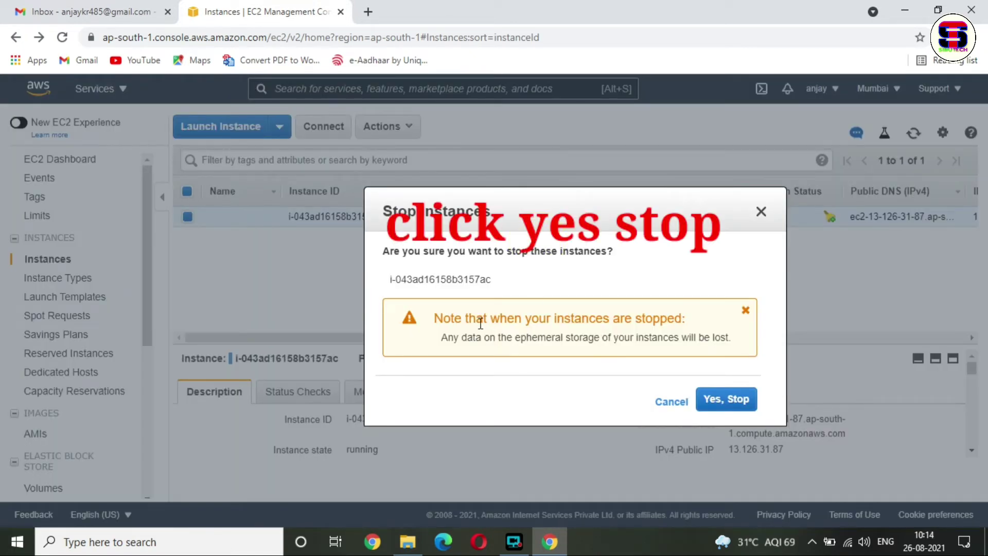
{"action": "left_click", "coordinate": [719, 403]}
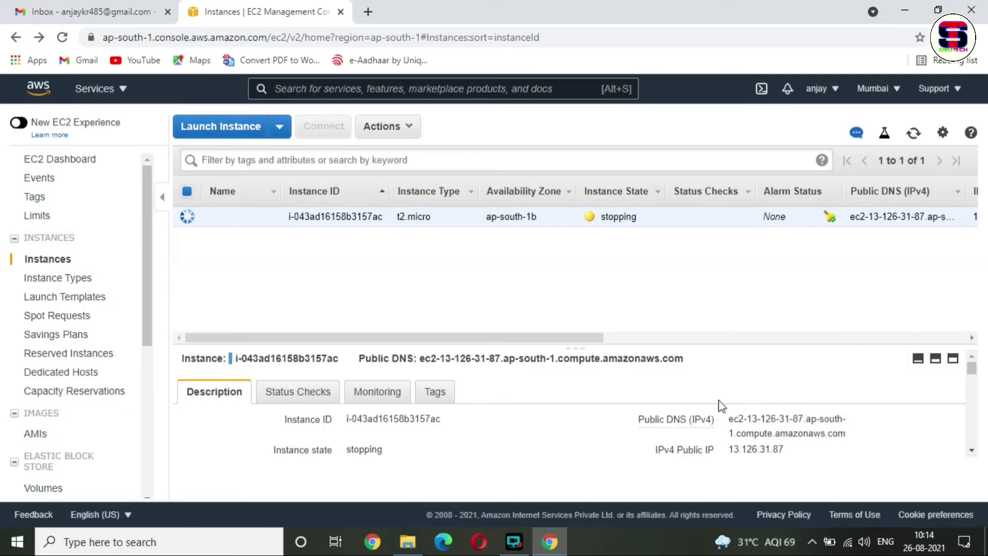
{"action": "left_click_drag", "start_coordinate": [652, 225], "coordinate": [602, 222]}
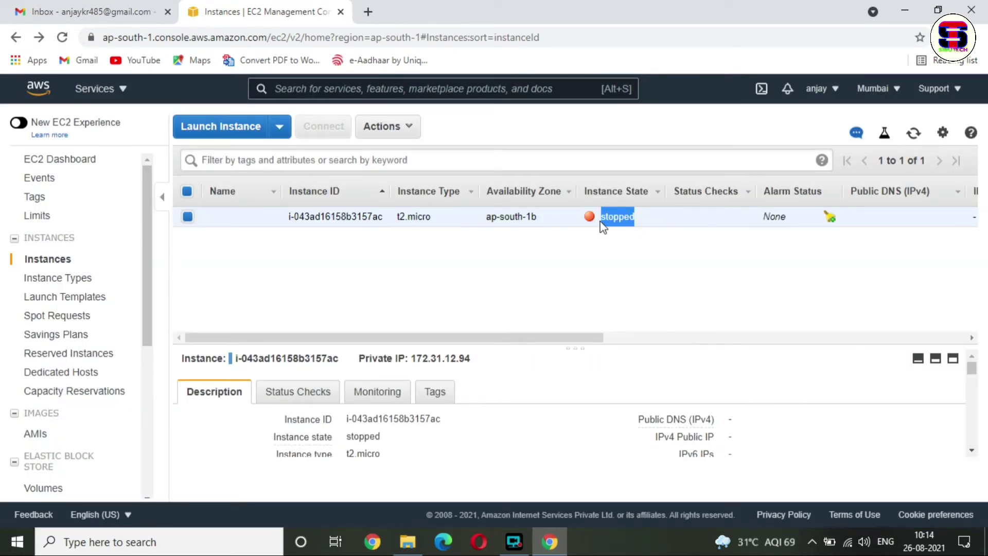
{"action": "left_click", "coordinate": [648, 298]}
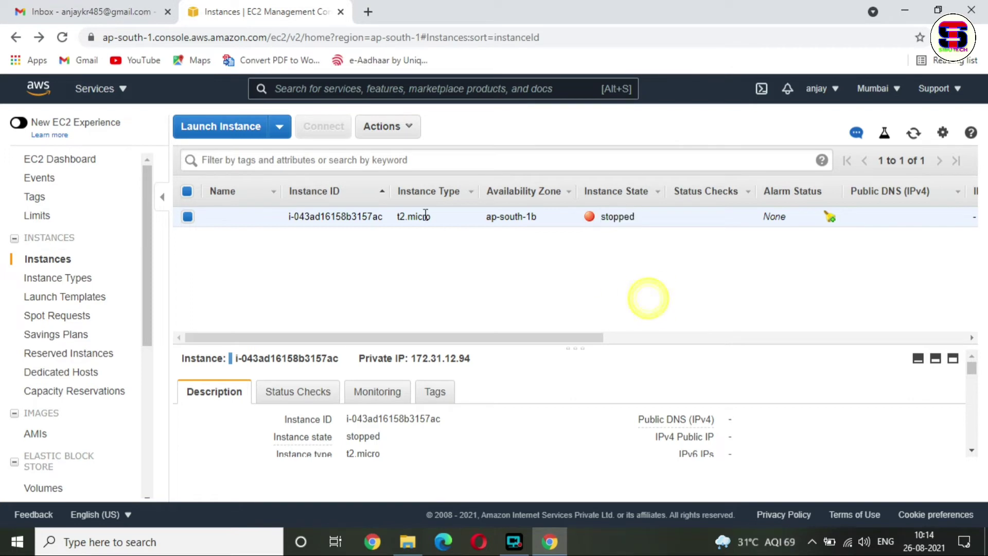
- Set the stopped instance's type to t2.2xlarge in Change Instance Type and apply it
{"action": "left_click", "coordinate": [405, 127]}
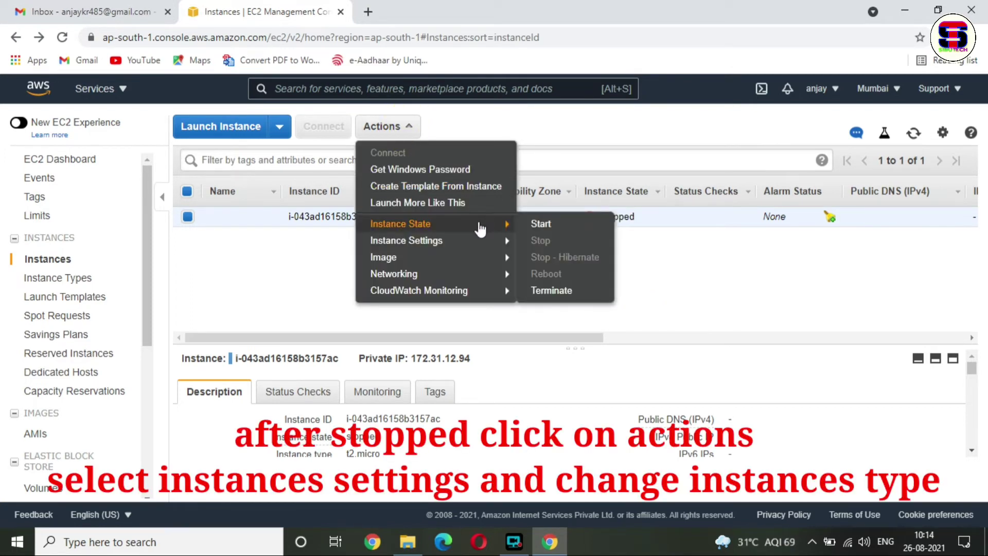
{"action": "mouse_move", "coordinate": [484, 245]}
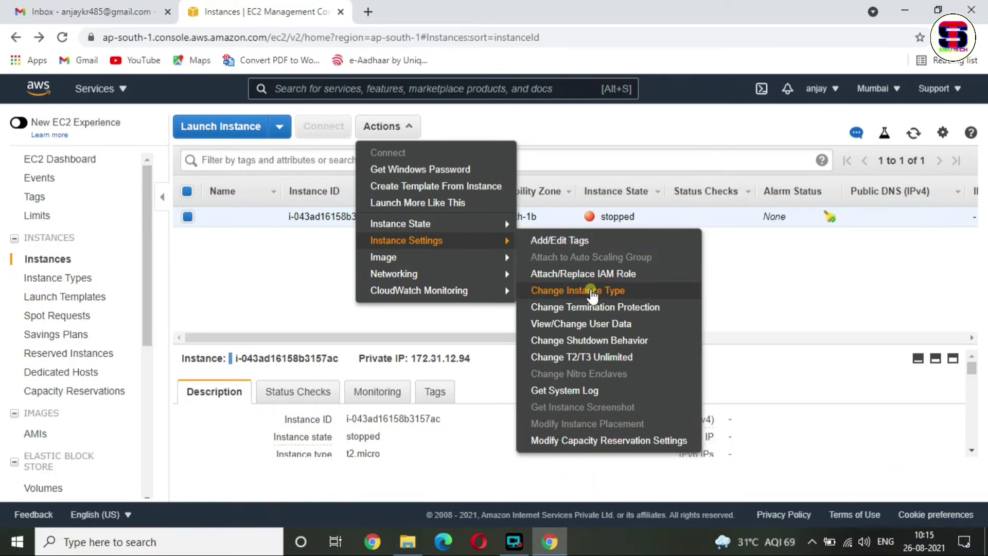
{"action": "left_click", "coordinate": [593, 291]}
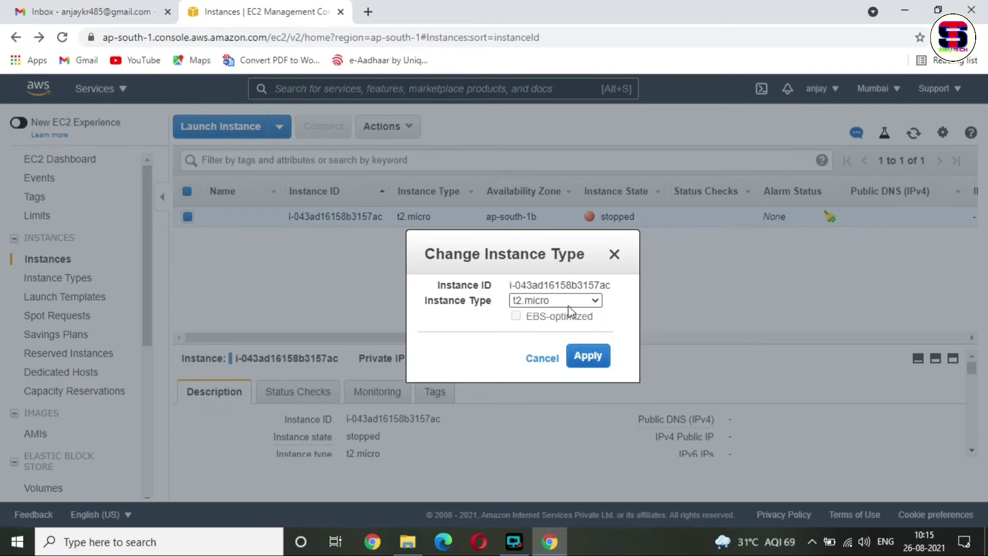
{"action": "left_click", "coordinate": [592, 301]}
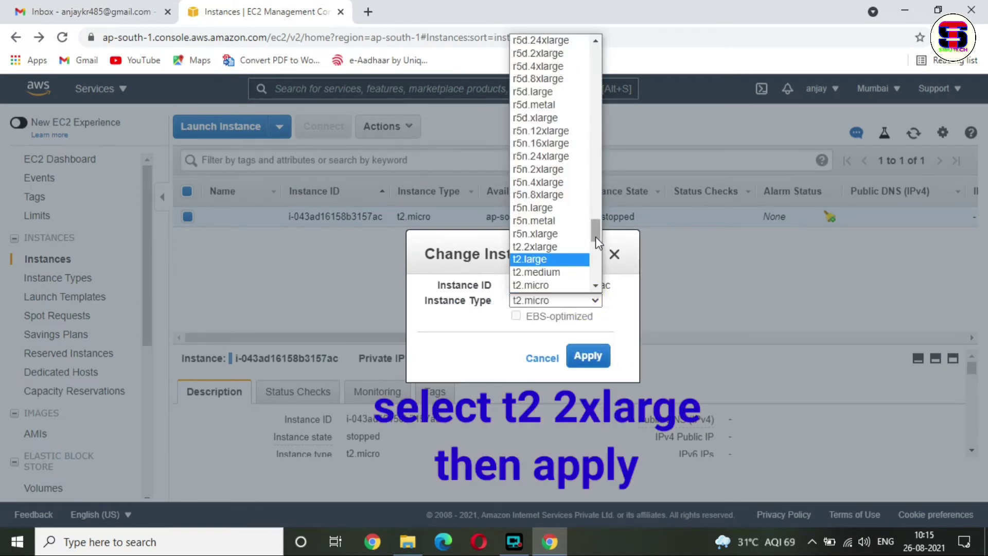
{"action": "left_click", "coordinate": [538, 248]}
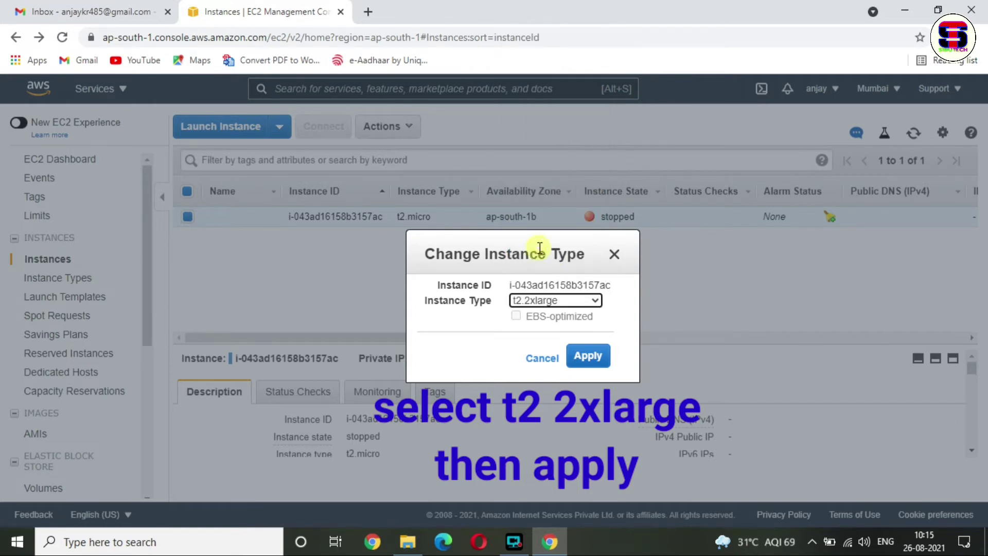
{"action": "left_click", "coordinate": [592, 357]}
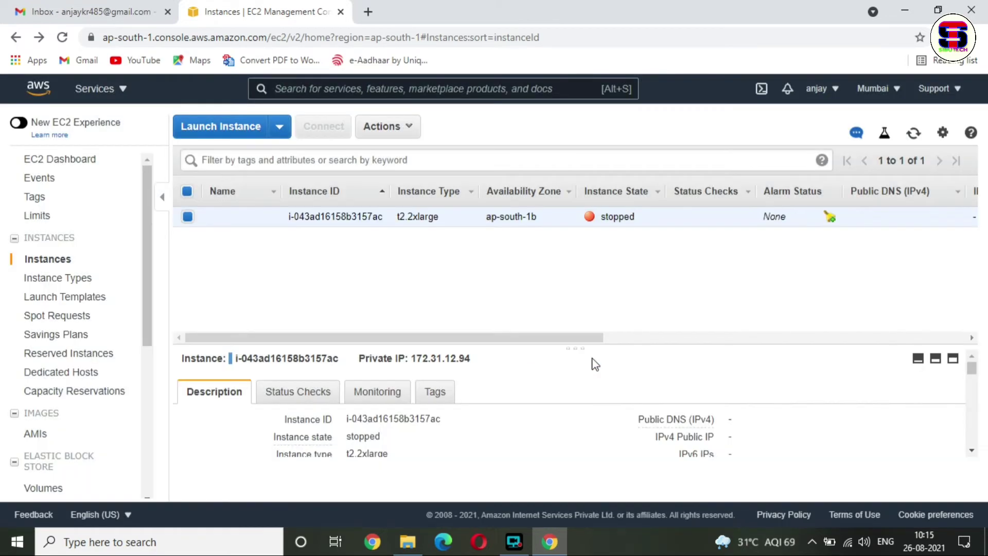
{"action": "left_click", "coordinate": [400, 132]}
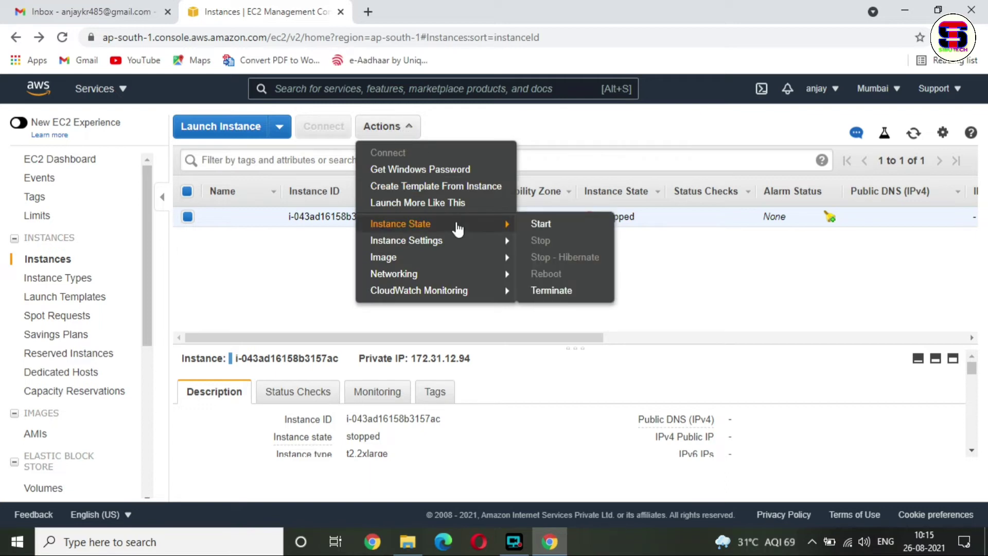
{"action": "left_click", "coordinate": [548, 227]}
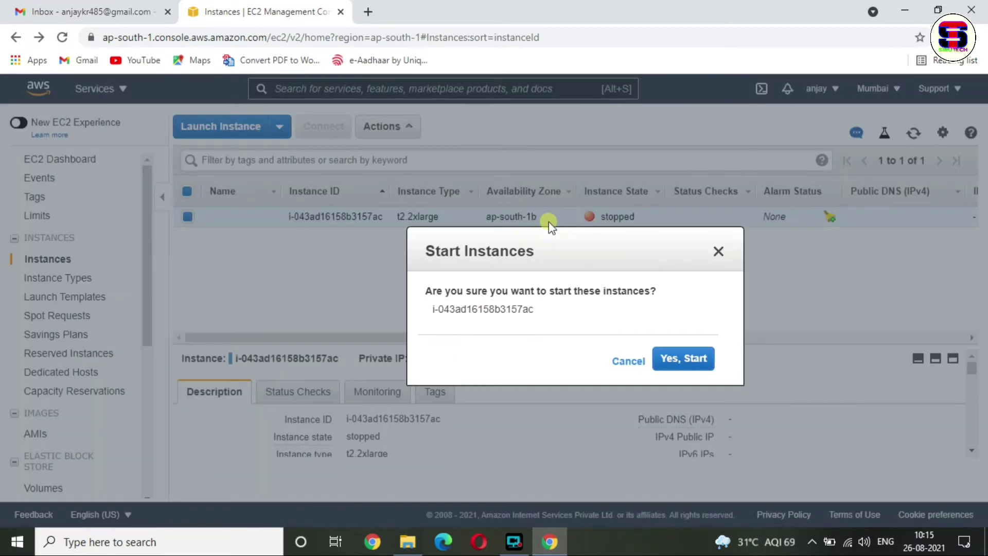
{"action": "left_click", "coordinate": [680, 360]}
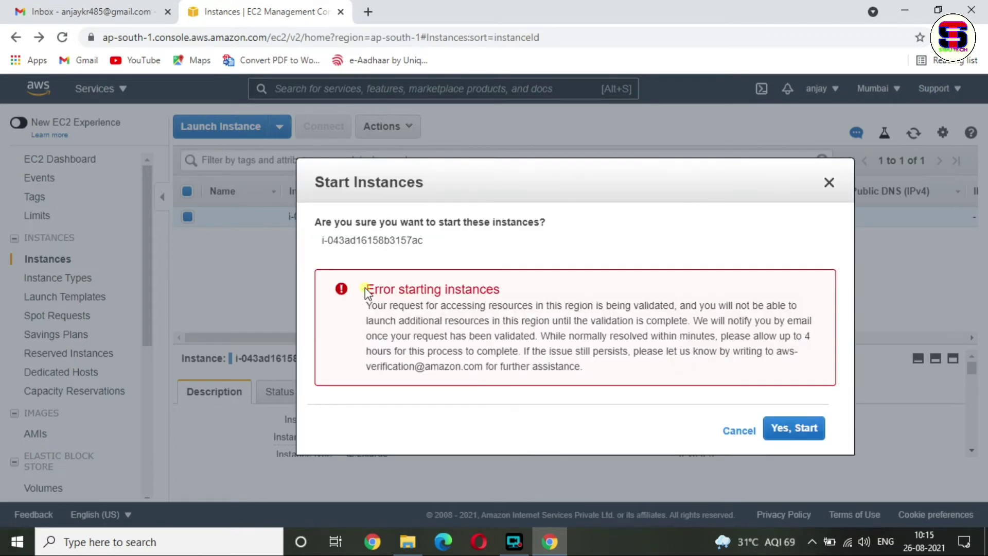
{"action": "left_click_drag", "start_coordinate": [365, 291], "coordinate": [514, 296]}
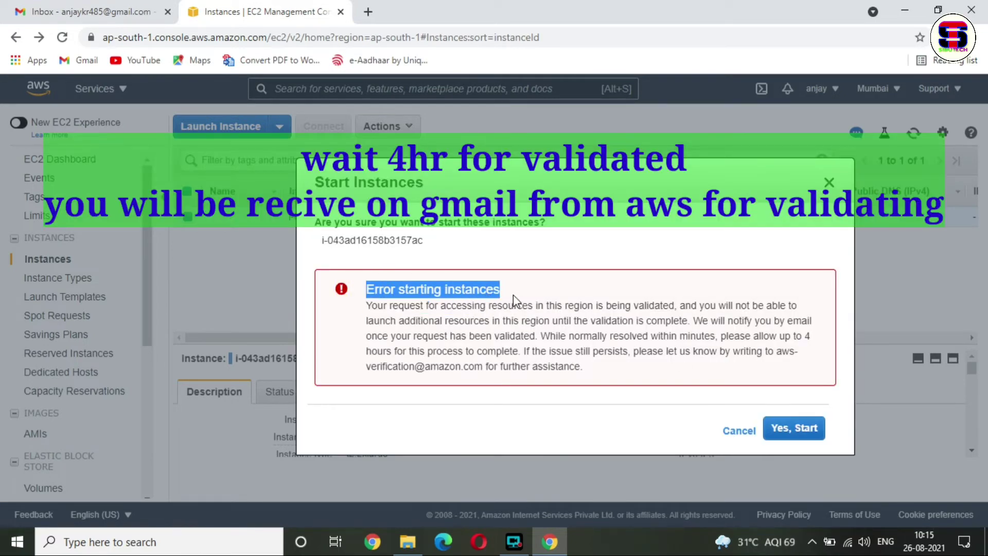
{"action": "left_click", "coordinate": [592, 308]}
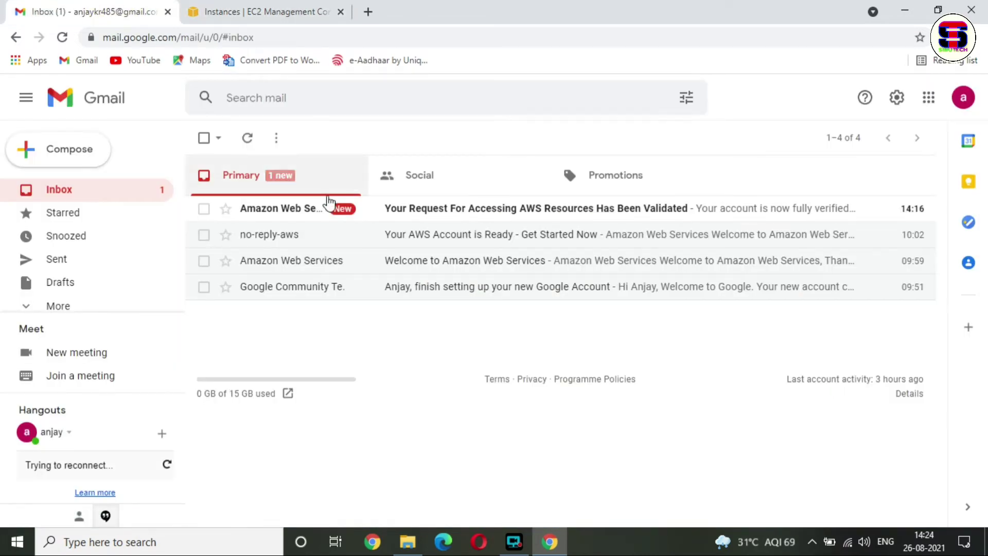
{"action": "left_click", "coordinate": [512, 219]}
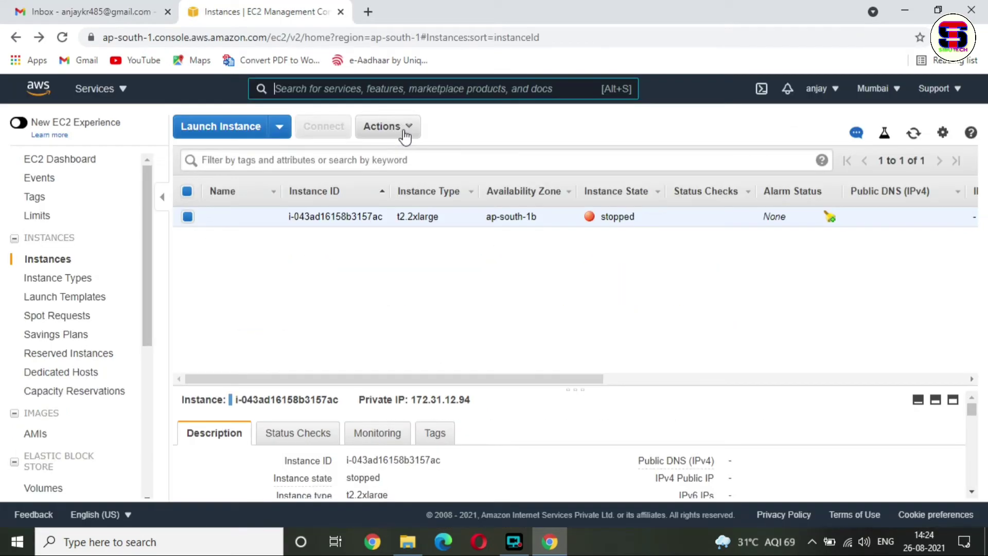
- Start the t2.2xlarge instance through Instance State > Start and confirm
{"action": "left_click", "coordinate": [404, 129]}
{"action": "mouse_move", "coordinate": [458, 225]}
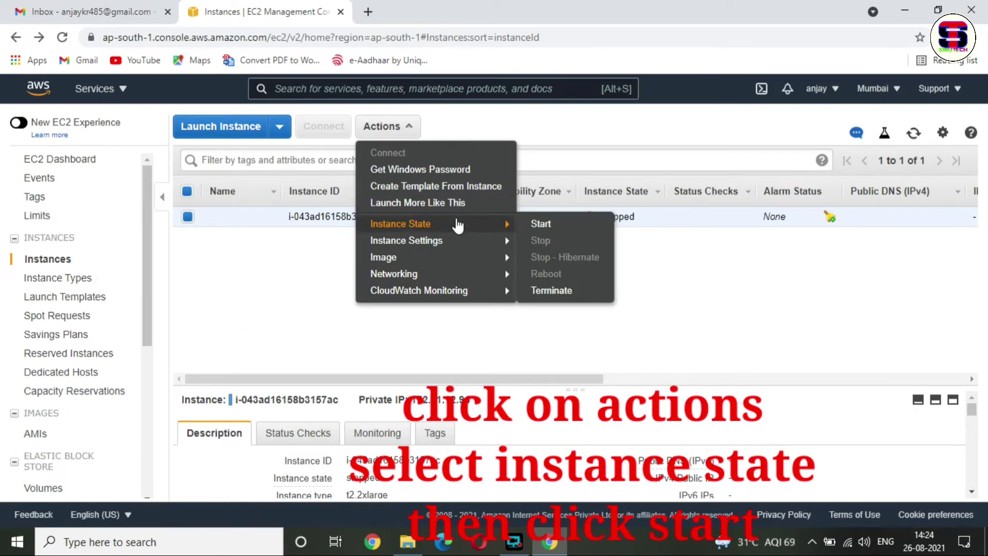
{"action": "left_click", "coordinate": [545, 224]}
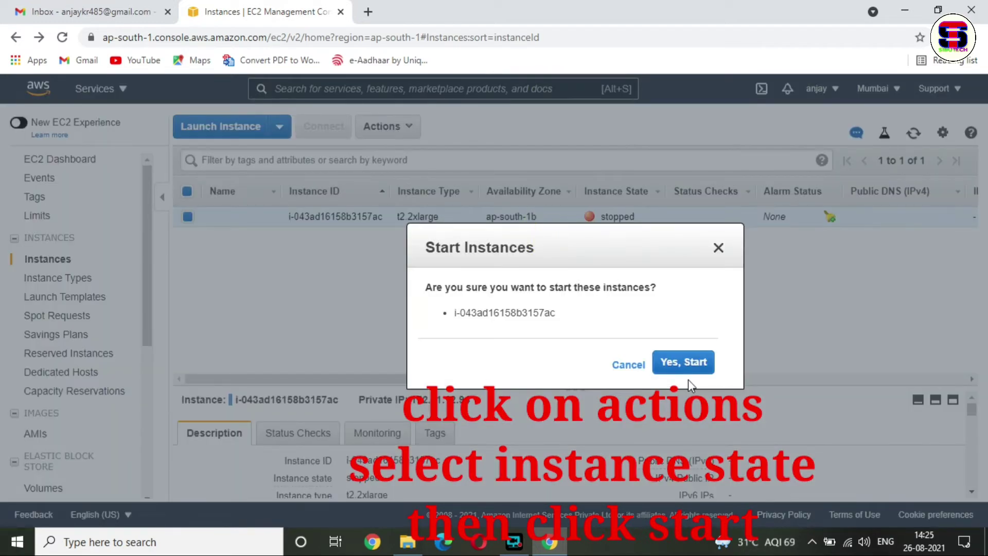
{"action": "left_click", "coordinate": [687, 367]}
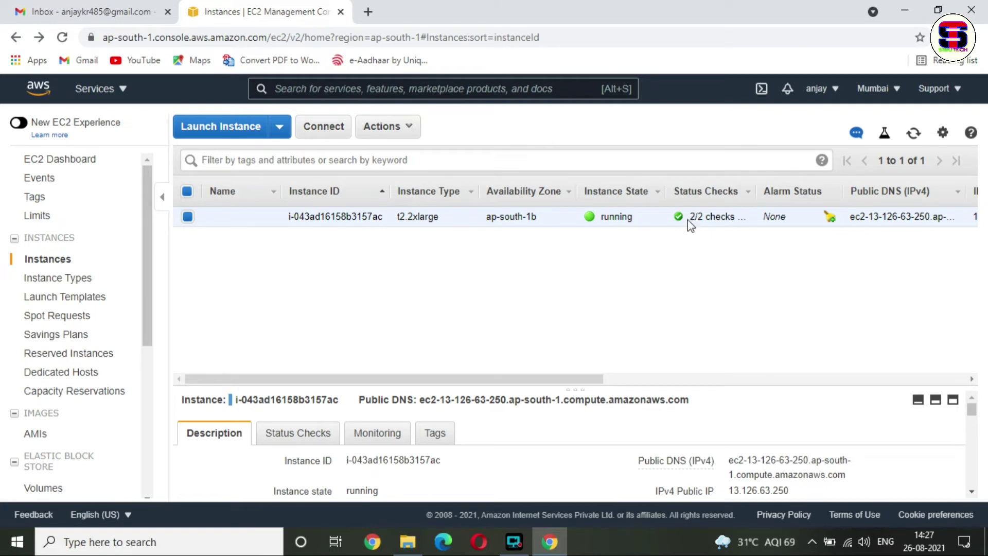
- Once 2/2 checks pass, download the instance's remote desktop file from Connect
{"action": "left_click_drag", "start_coordinate": [740, 217], "coordinate": [758, 222]}
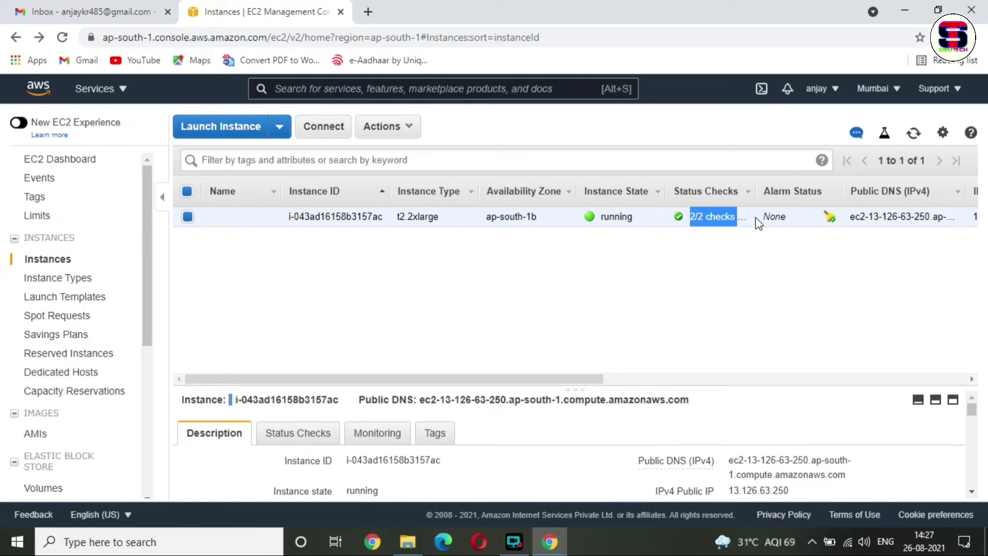
{"action": "left_click", "coordinate": [699, 260]}
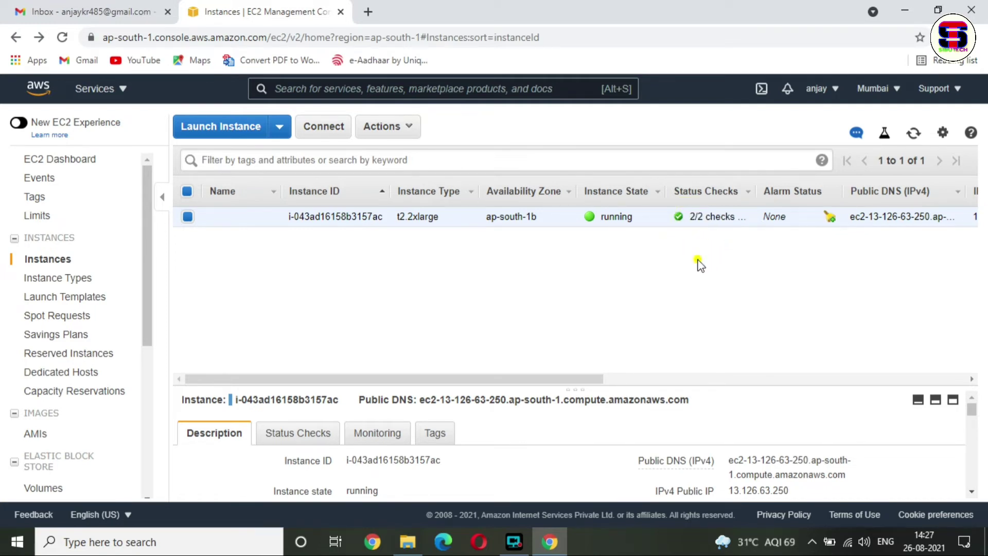
{"action": "left_click", "coordinate": [317, 126]}
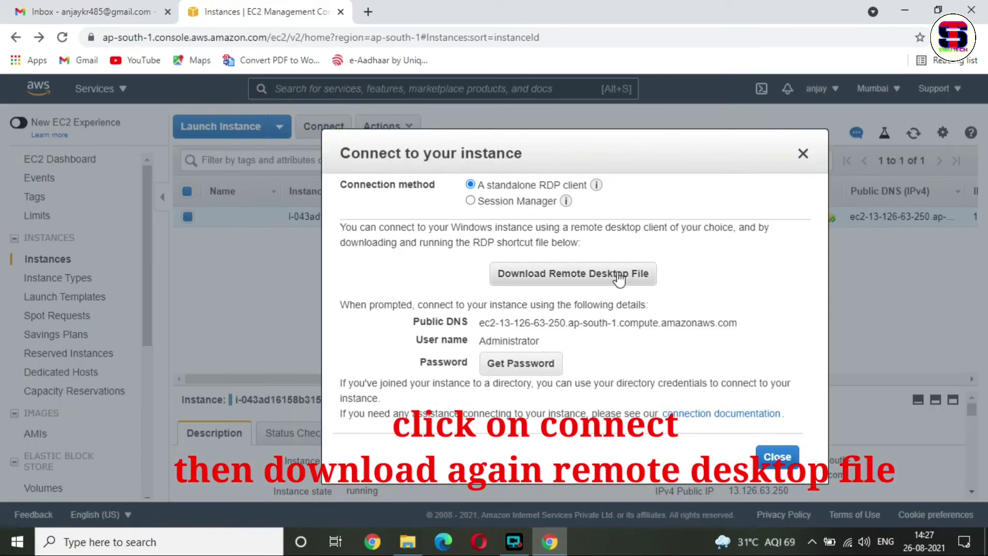
{"action": "left_click", "coordinate": [618, 274]}
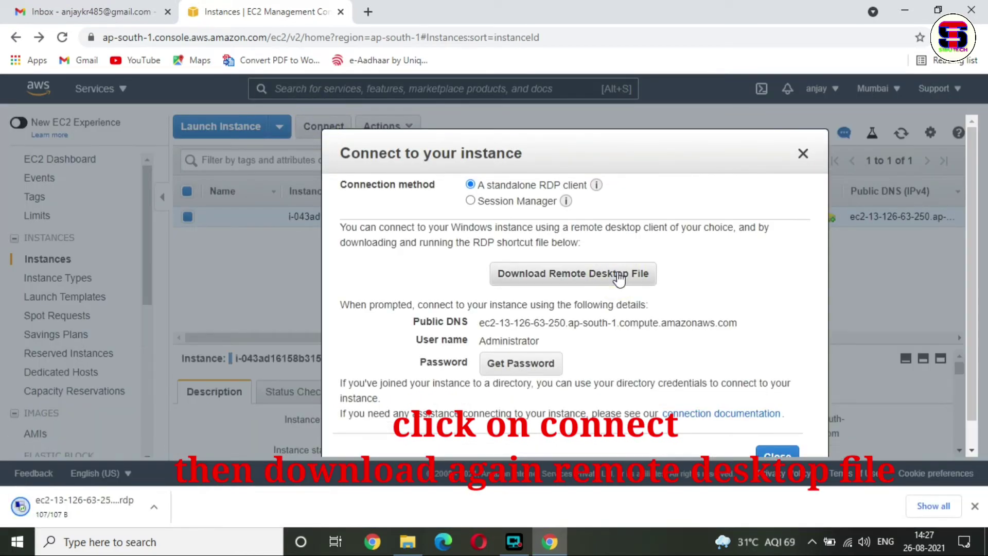
- Open the downloaded .rdp file and connect, turning off the publisher prompt
{"action": "left_click", "coordinate": [803, 153]}
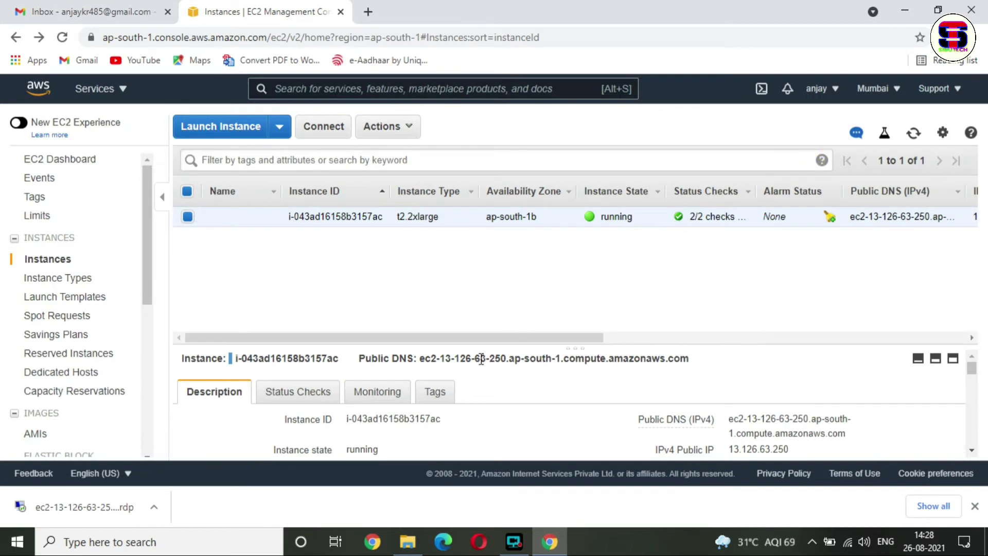
{"action": "left_click", "coordinate": [153, 506]}
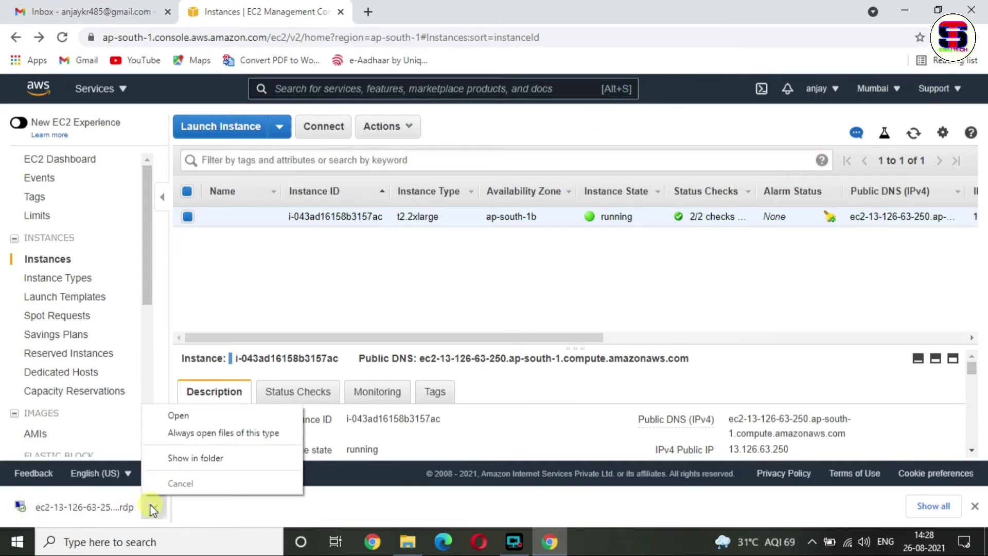
{"action": "left_click", "coordinate": [201, 416]}
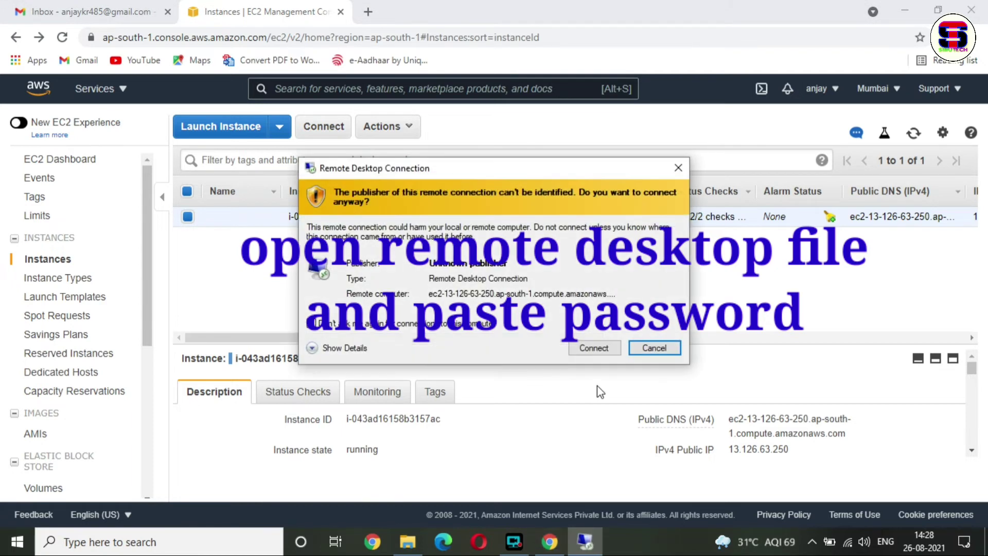
{"action": "left_click", "coordinate": [377, 329]}
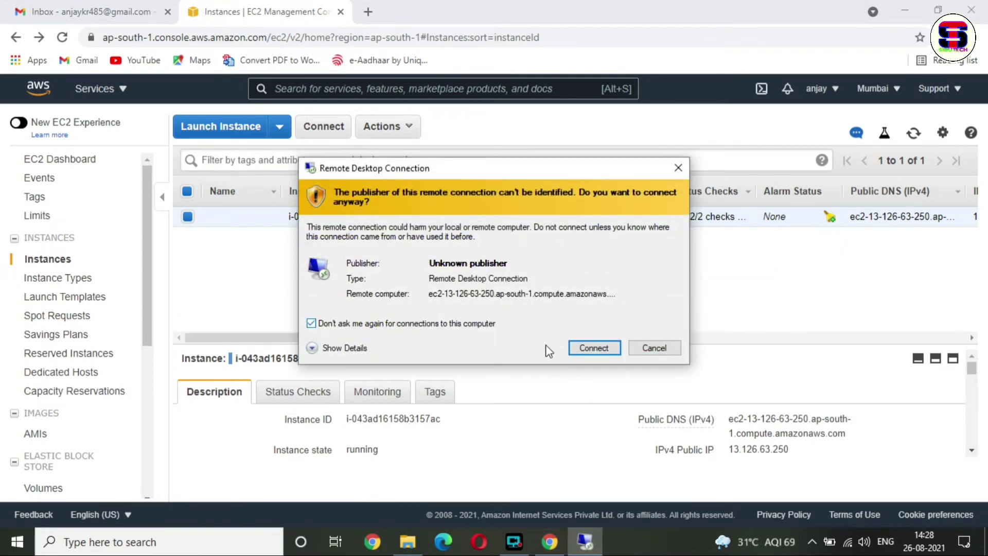
{"action": "left_click", "coordinate": [590, 348]}
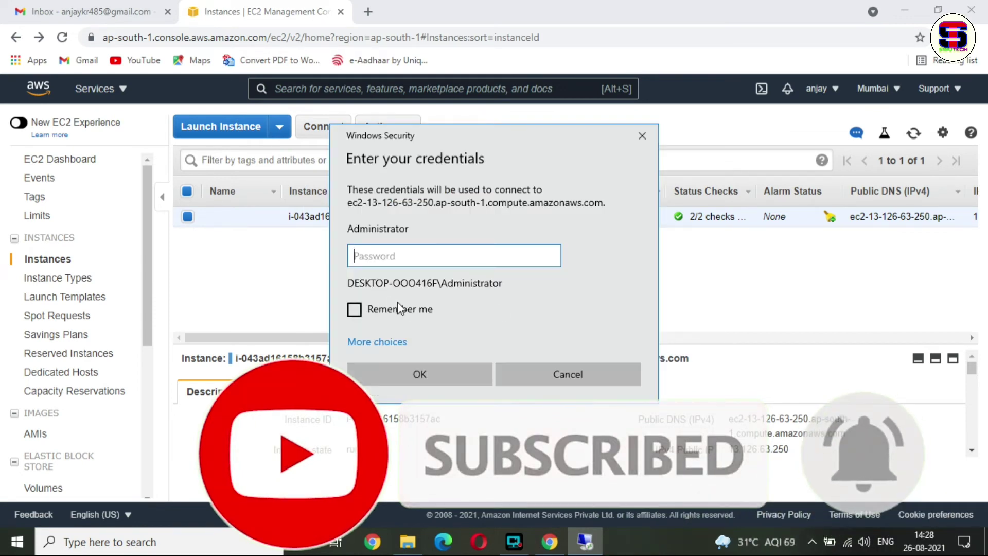
- Paste the Administrator password with Remember me ticked, submit, and suppress future certificate warnings
{"action": "left_click", "coordinate": [401, 309]}
{"action": "left_click", "coordinate": [429, 254]}
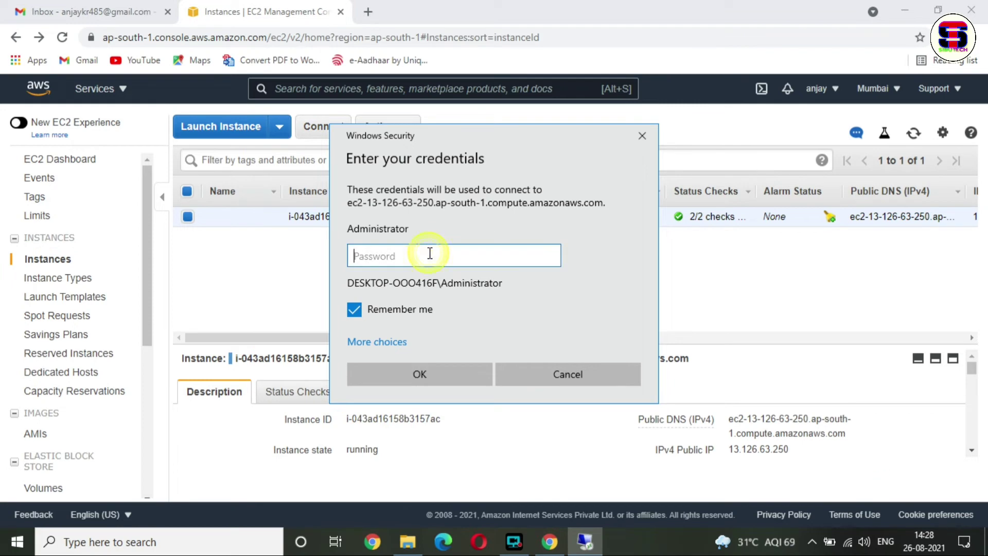
{"action": "key", "text": "ctrl+v"}
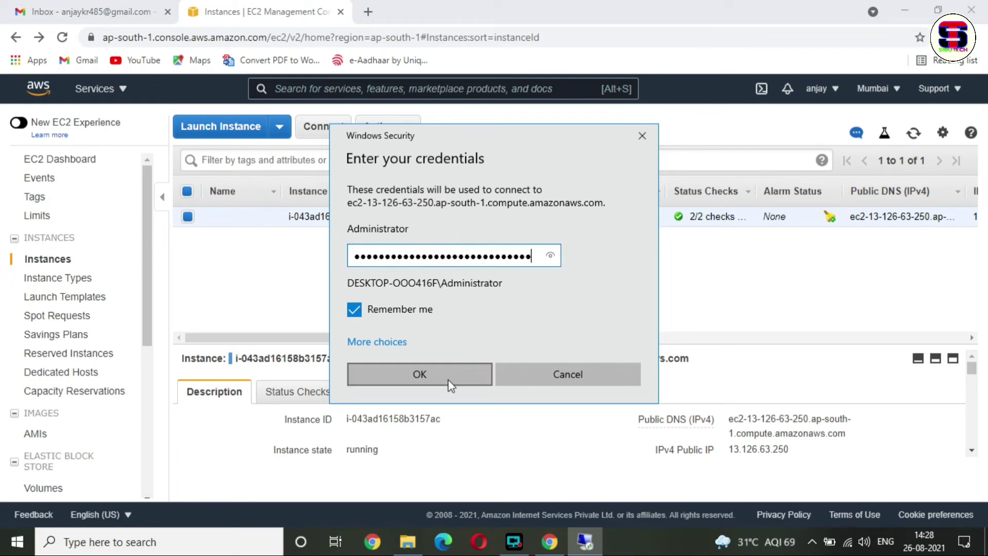
{"action": "left_click", "coordinate": [420, 372]}
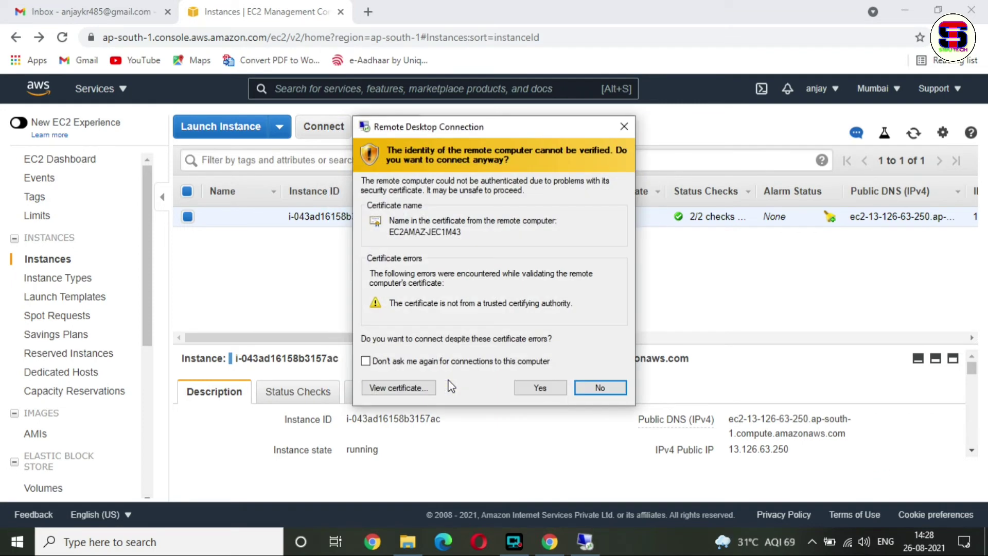
{"action": "left_click", "coordinate": [443, 363]}
- Accept the certificate, refresh the remote desktop, and confirm it reports 32768 MB memory
{"action": "left_click", "coordinate": [541, 389]}
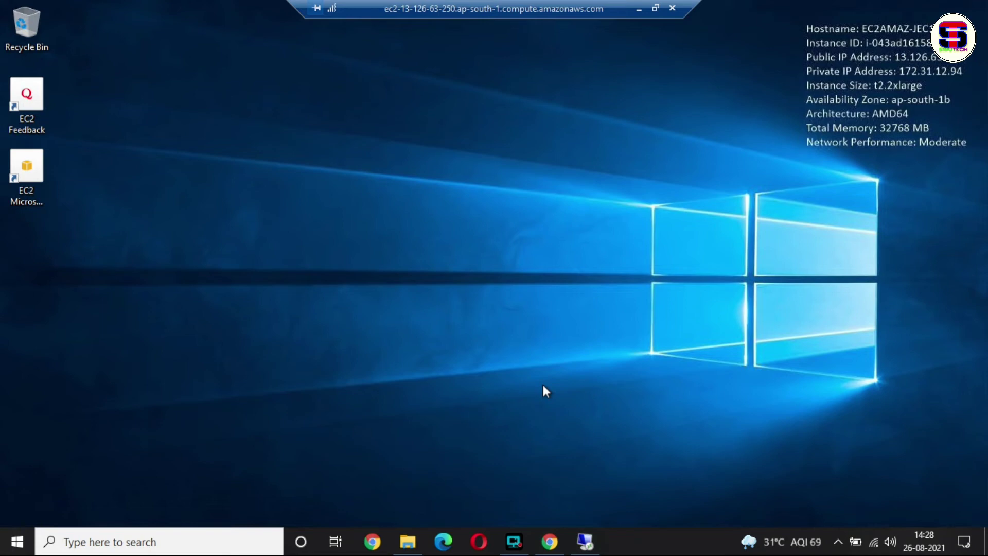
{"action": "right_click", "coordinate": [398, 91]}
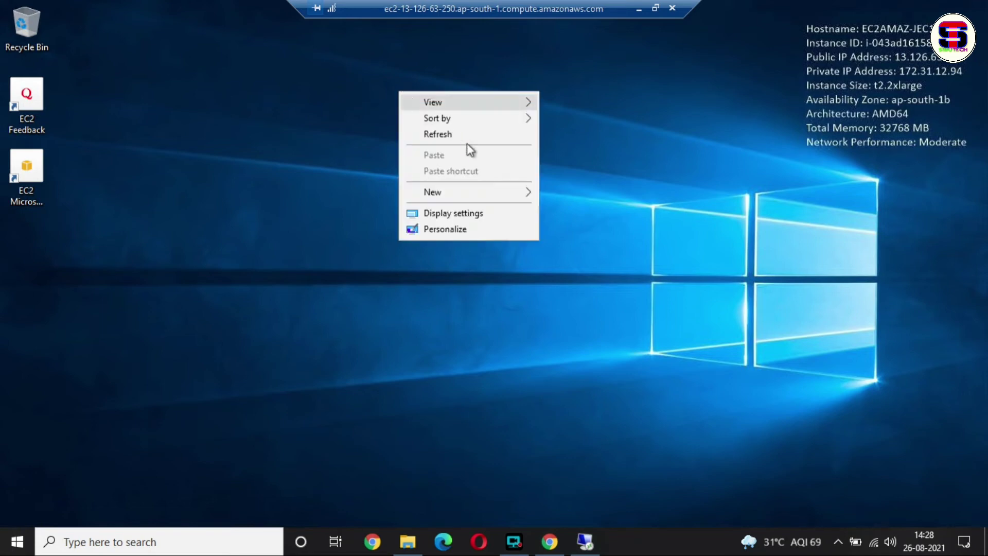
{"action": "left_click", "coordinate": [468, 137]}
{"action": "right_click", "coordinate": [416, 115]}
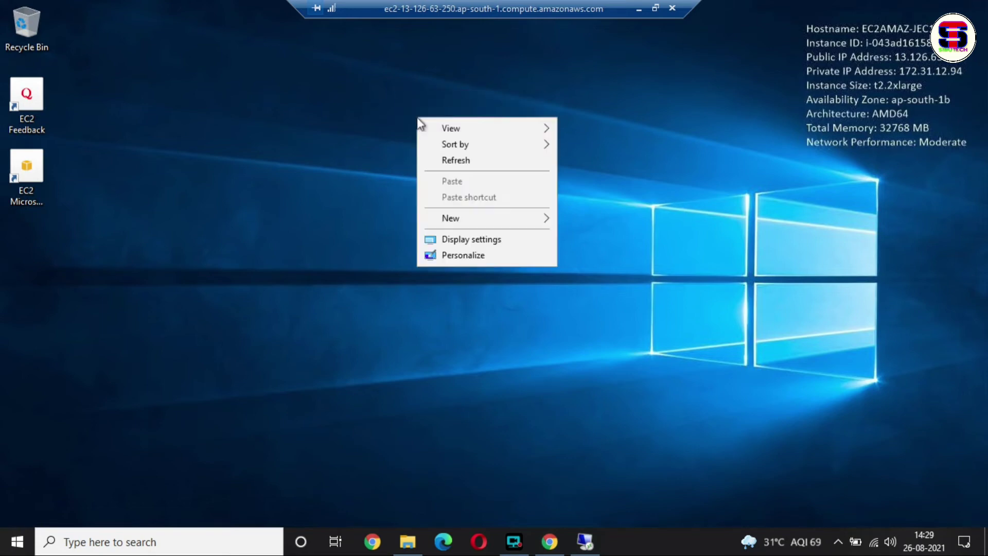
{"action": "left_click", "coordinate": [489, 163]}
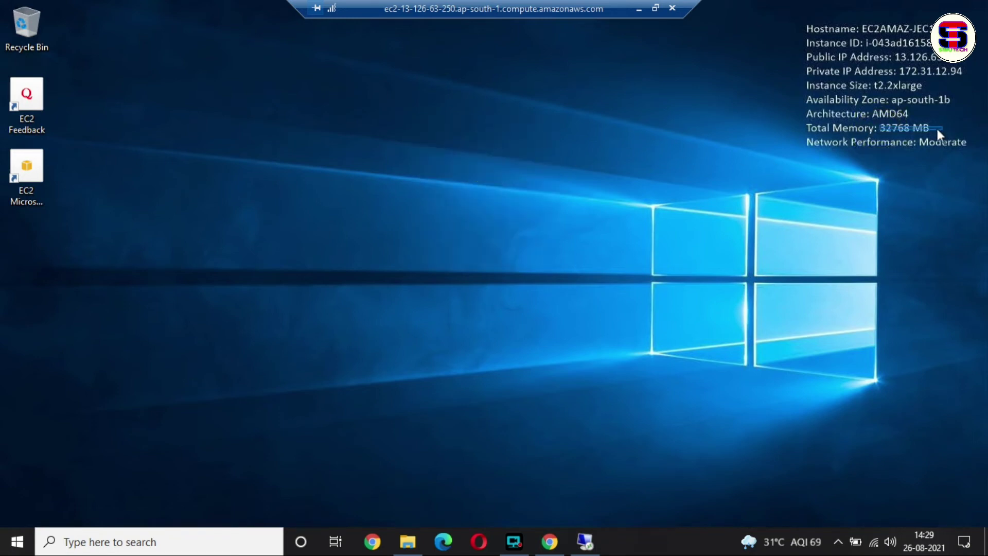
{"action": "left_click_drag", "start_coordinate": [799, 123], "coordinate": [980, 163]}
- Refresh the remote desktop again and minimise the session to reach the local browser
{"action": "right_click", "coordinate": [461, 163]}
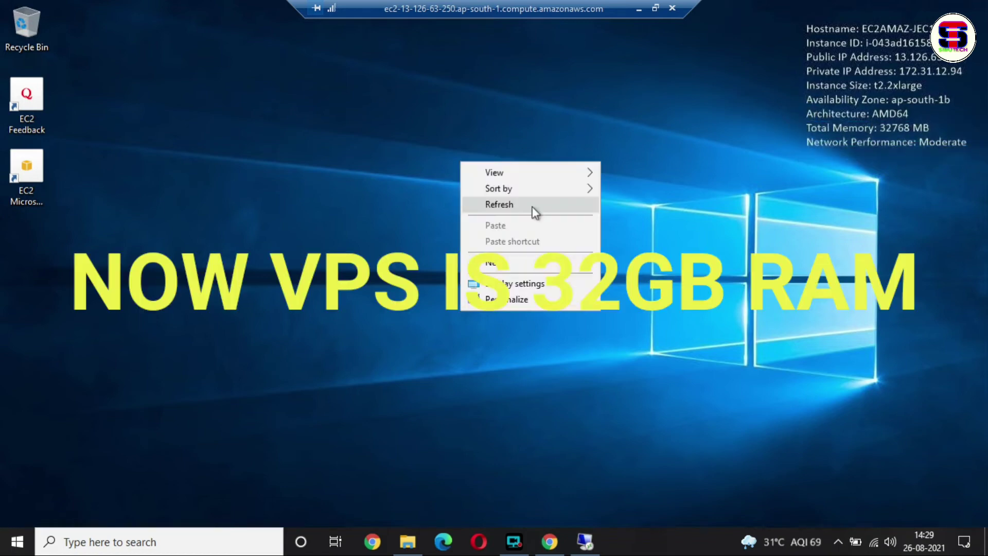
{"action": "left_click", "coordinate": [532, 205]}
{"action": "left_click", "coordinate": [639, 9]}
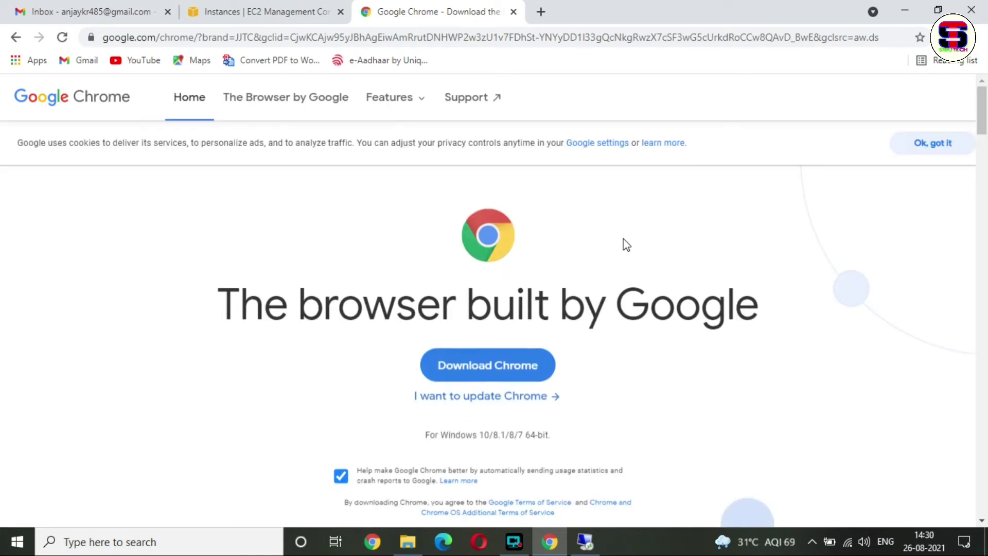
- Download the Chrome installer, copy ChromeSetup (2), and bring the remote session forward
{"action": "left_click", "coordinate": [550, 361]}
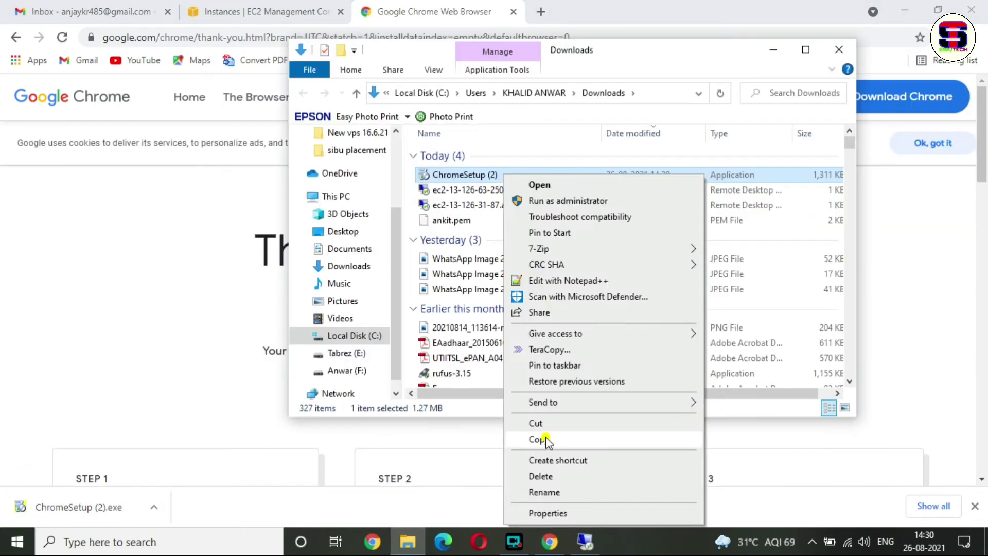
{"action": "left_click", "coordinate": [546, 436]}
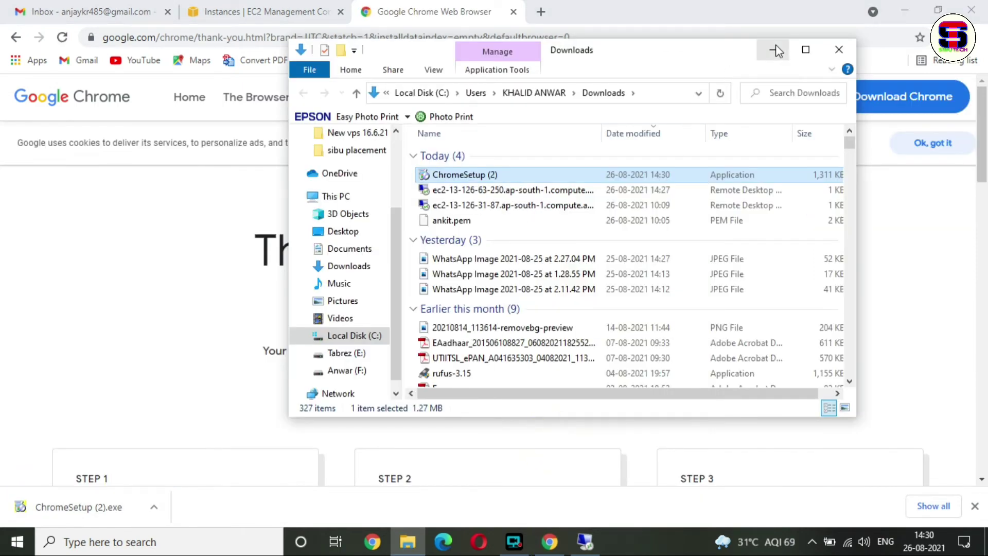
{"action": "left_click", "coordinate": [773, 48]}
{"action": "left_click", "coordinate": [585, 541]}
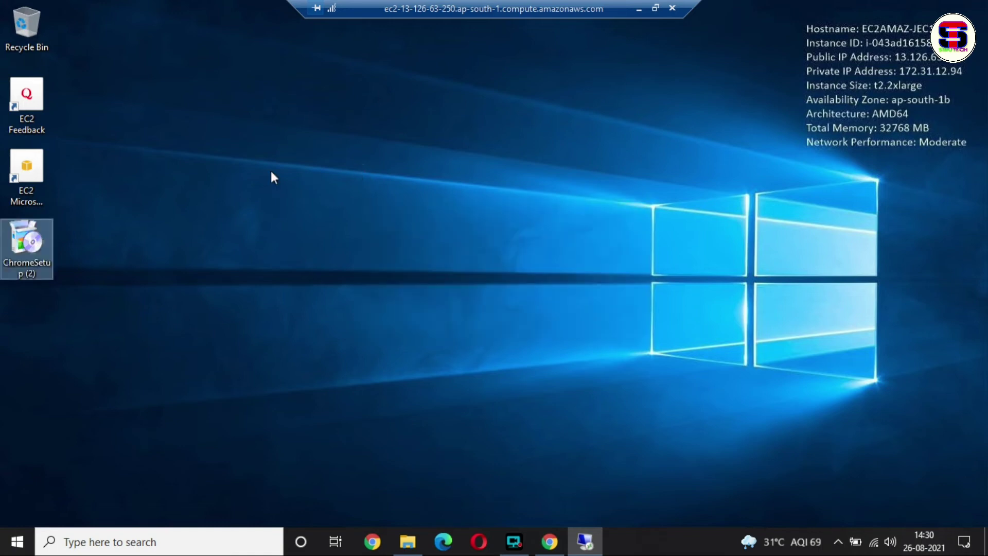
- Refresh the remote desktop and run the ChromeSetup (2) installer
{"action": "right_click", "coordinate": [246, 168]}
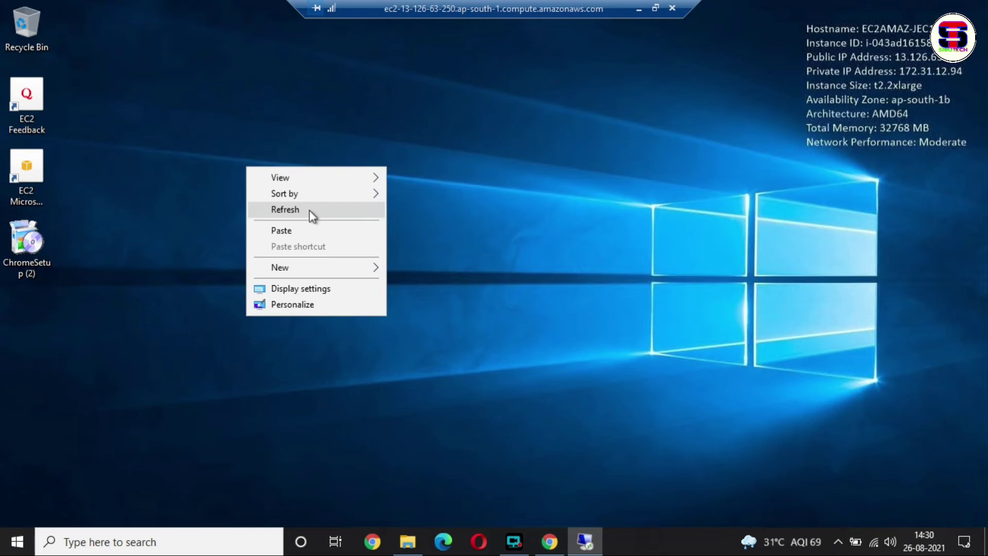
{"action": "left_click", "coordinate": [310, 210]}
{"action": "double_click", "coordinate": [24, 262]}
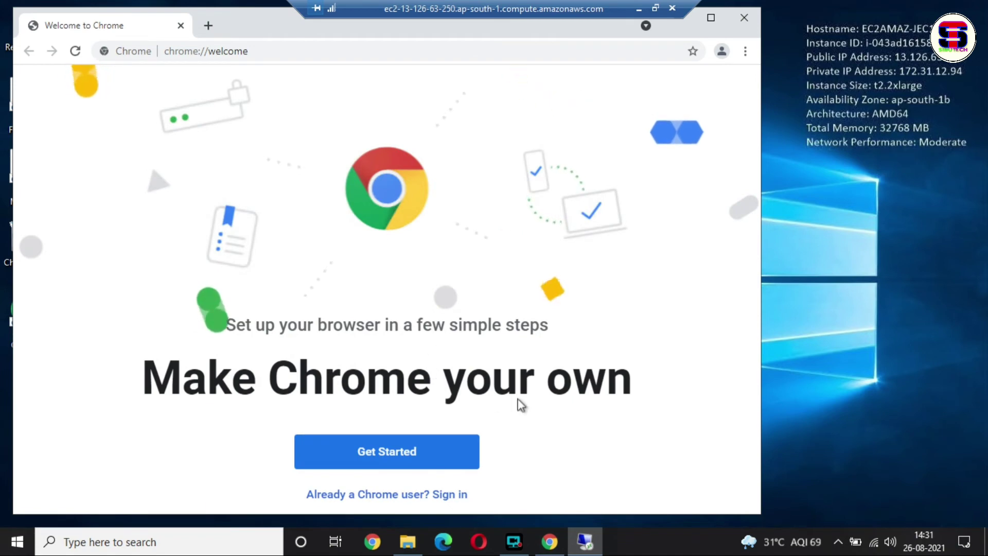
- Complete Chrome's first-run welcome, bookmarks, and background pages with defaults
{"action": "left_click", "coordinate": [463, 465]}
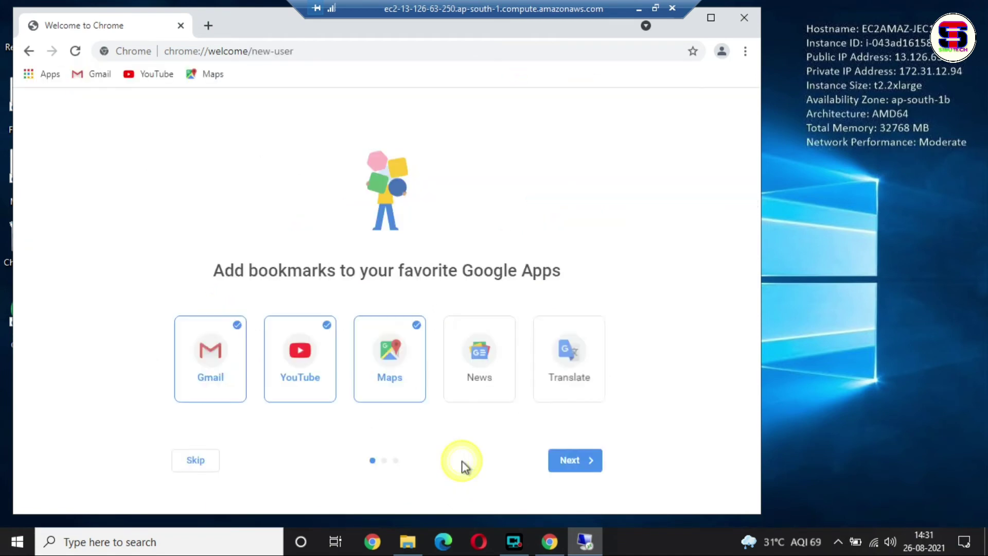
{"action": "left_click", "coordinate": [567, 470]}
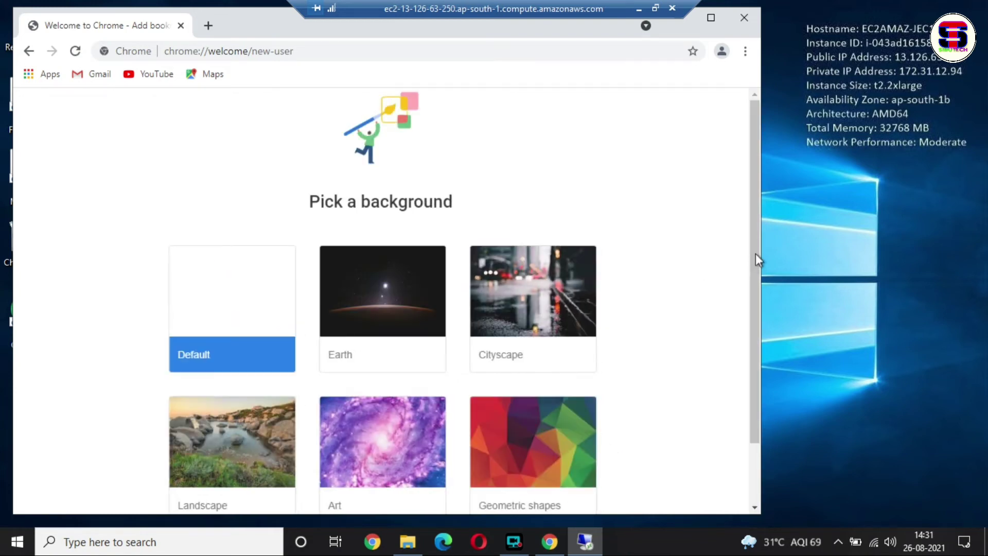
{"action": "left_click_drag", "start_coordinate": [756, 255], "coordinate": [757, 381]}
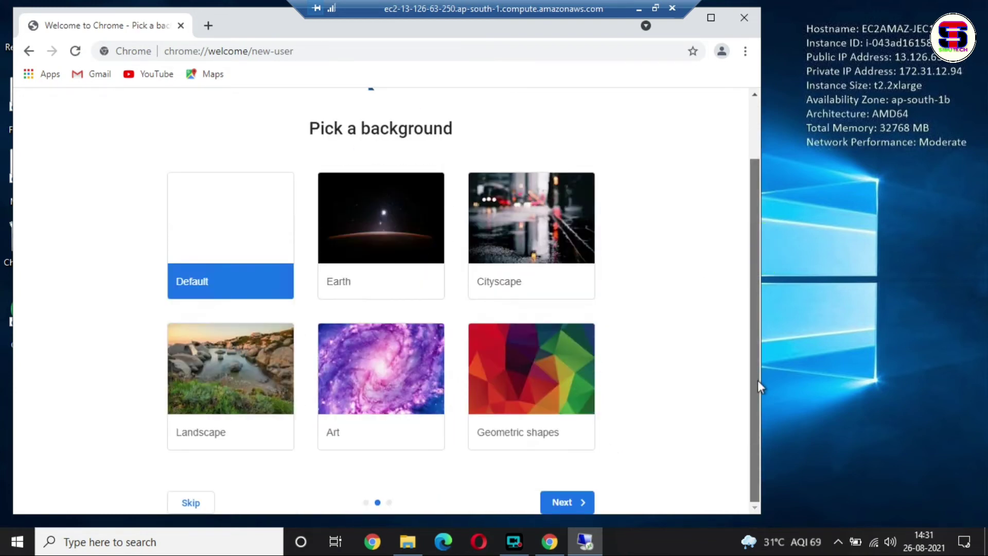
{"action": "left_click", "coordinate": [568, 502]}
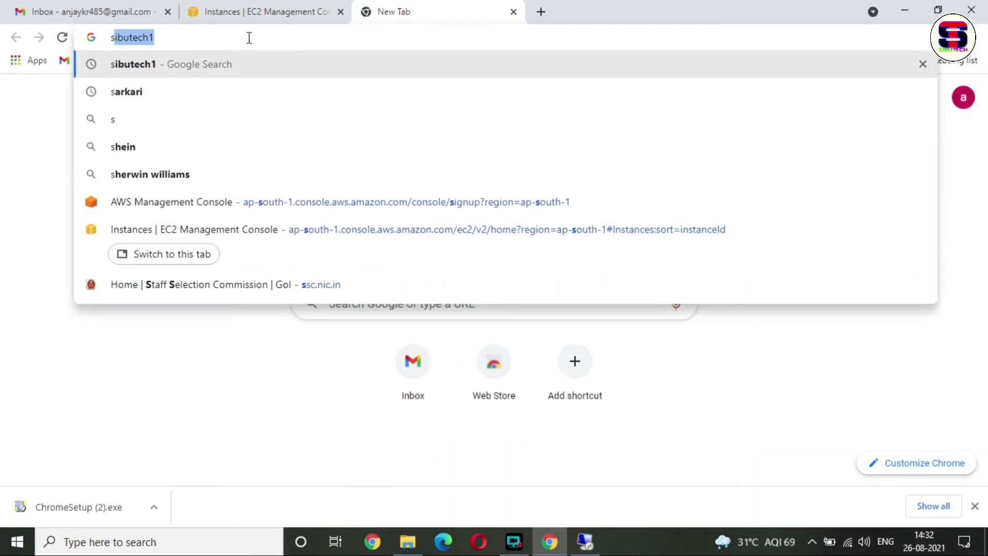
- Search 'speed test' and run Speedtest by Ookla locally: 61 ms ping, 10.10/5.78 Mbps
{"action": "type", "text": "peed"}
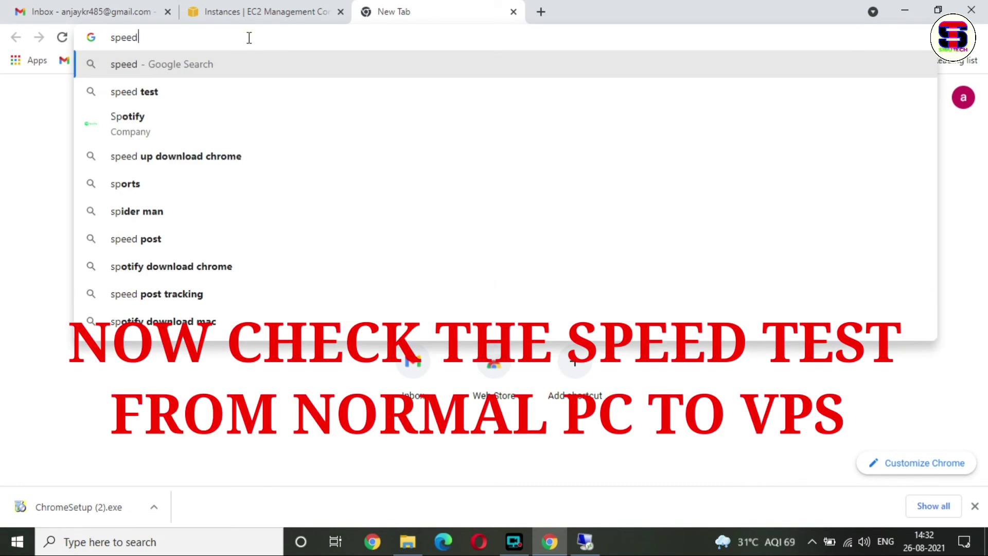
{"action": "left_click", "coordinate": [171, 119]}
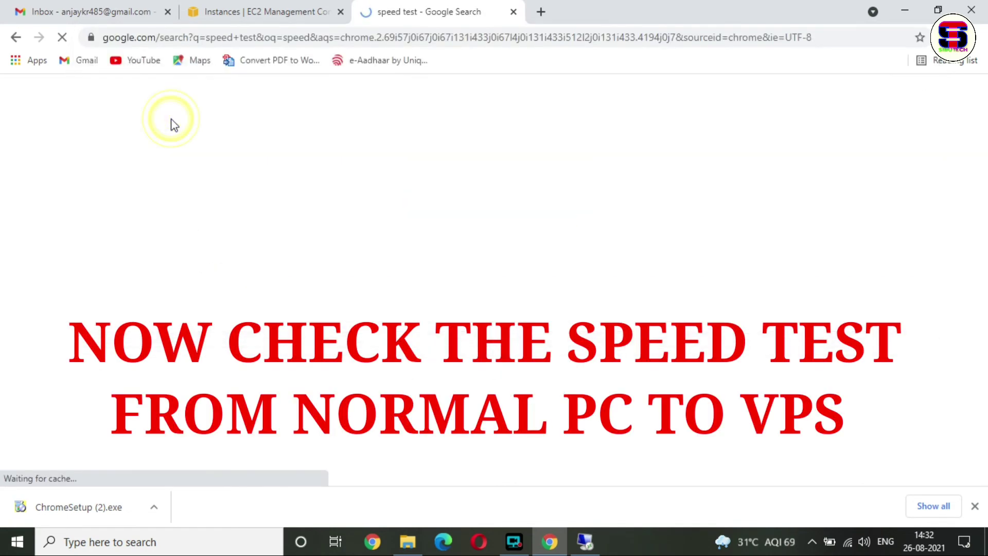
{"action": "left_click", "coordinate": [974, 506]}
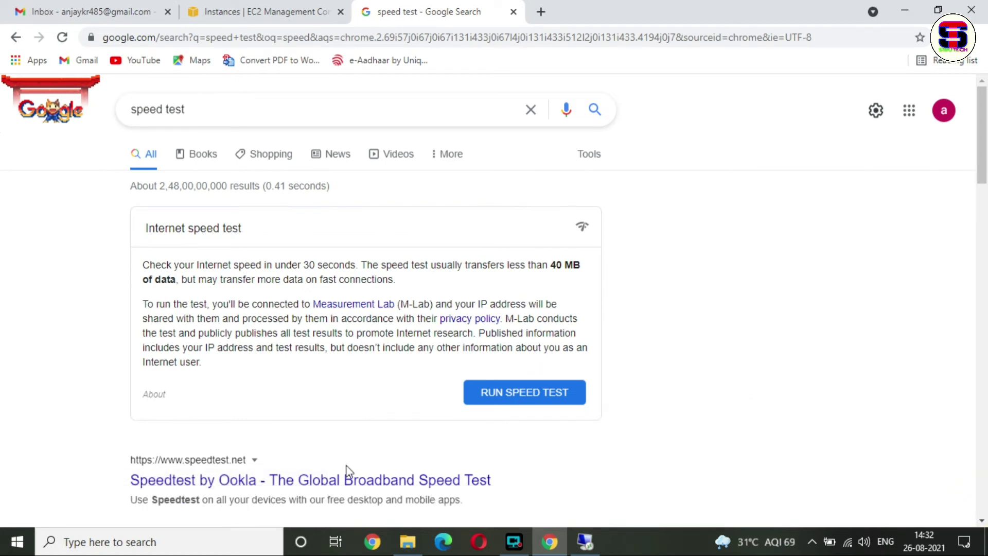
{"action": "left_click", "coordinate": [318, 481]}
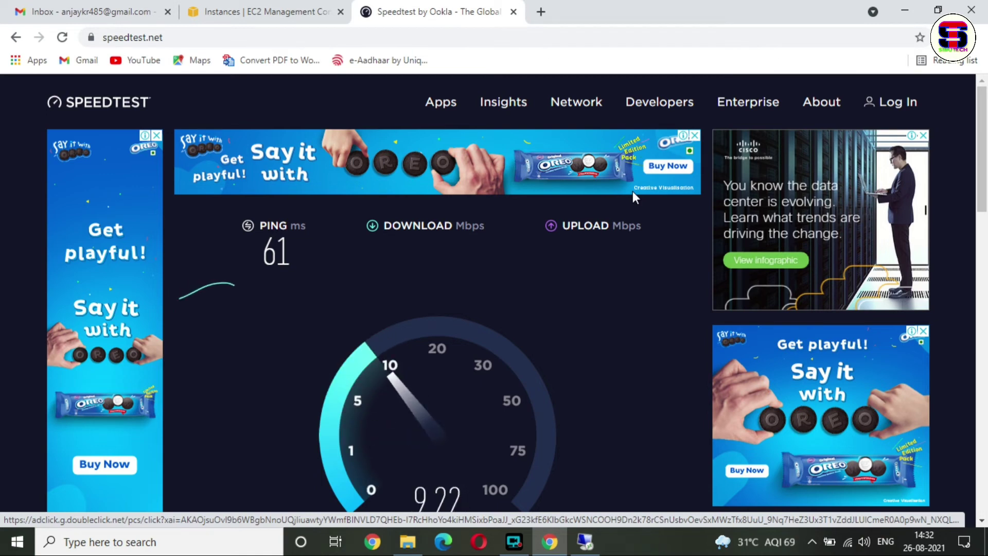
{"action": "scroll", "coordinate": [984, 144], "scroll_direction": "down", "scroll_amount": 1}
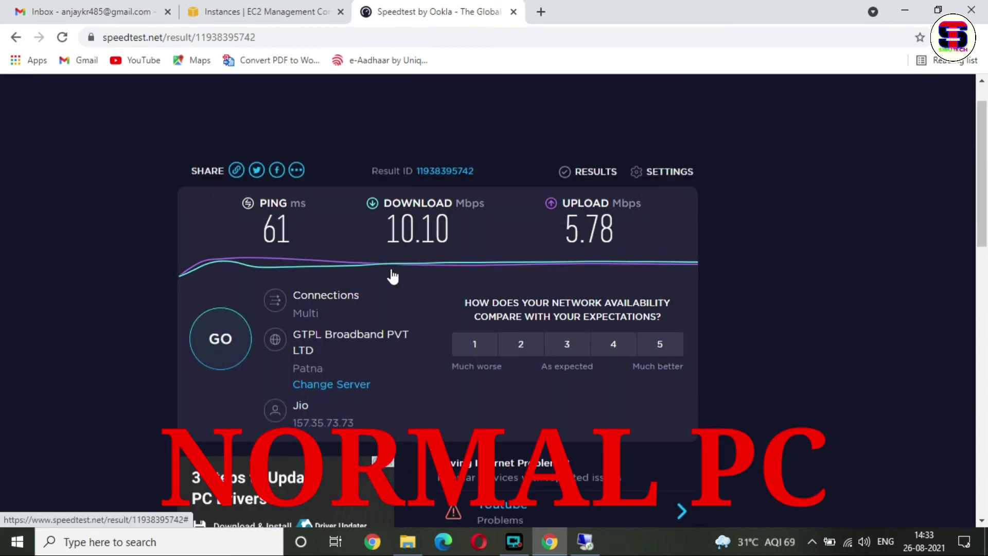
{"action": "left_click", "coordinate": [585, 541]}
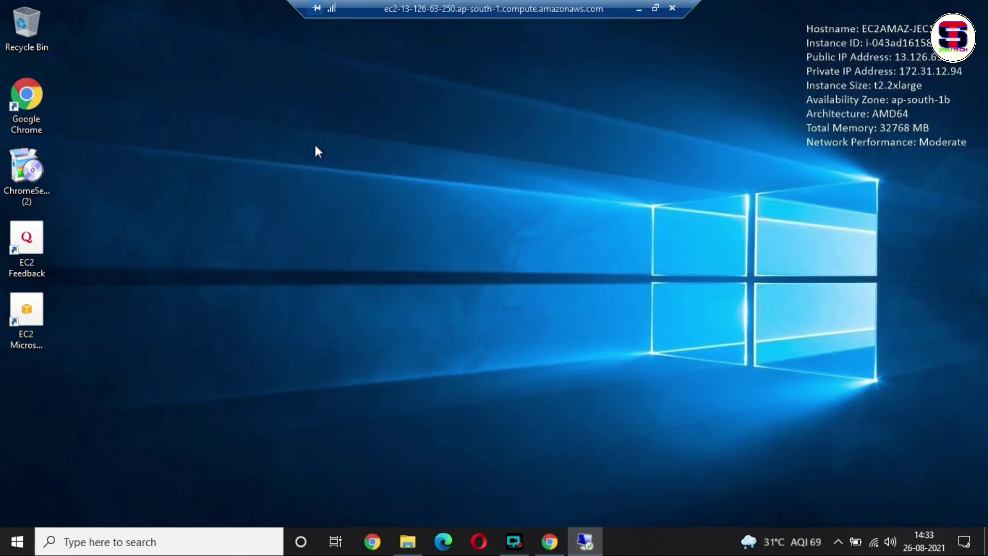
- Refresh the server's desktop and launch Google Chrome
{"action": "right_click", "coordinate": [316, 145]}
{"action": "left_click", "coordinate": [367, 187]}
{"action": "double_click", "coordinate": [46, 96]}
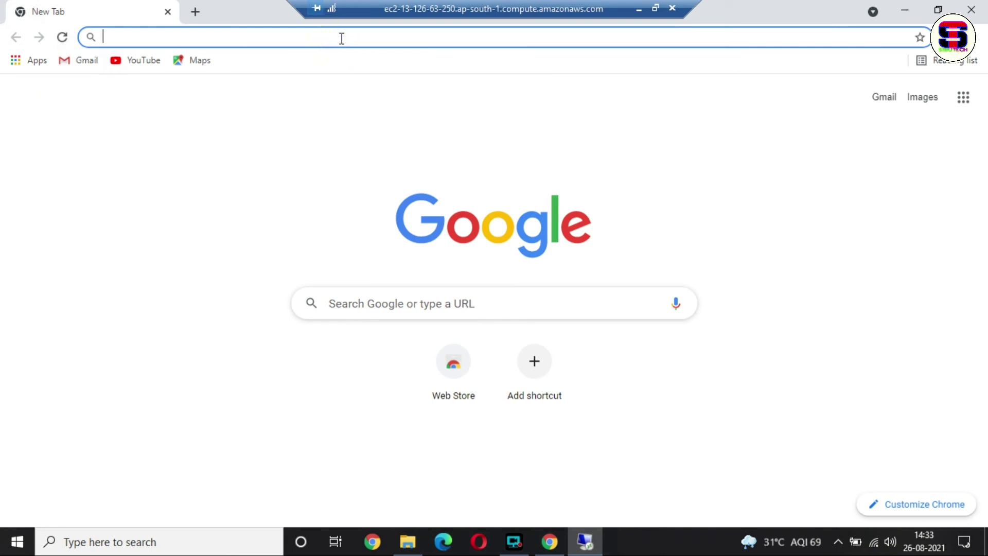
- Run Speedtest by Ookla from a 'speed test' search: 983.34 Mbps download, 985.72 Mbps upload
{"action": "type", "text": "spped"}
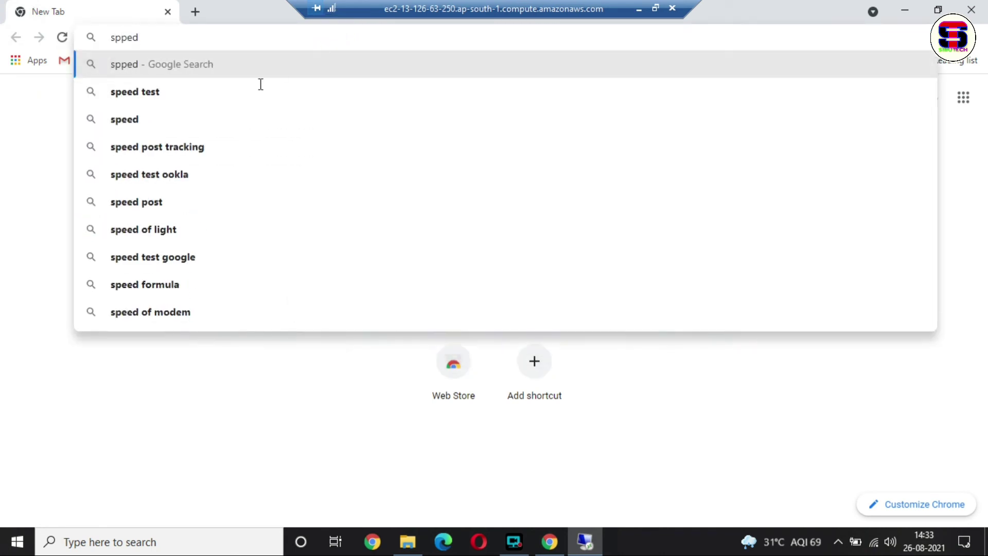
{"action": "left_click", "coordinate": [215, 94]}
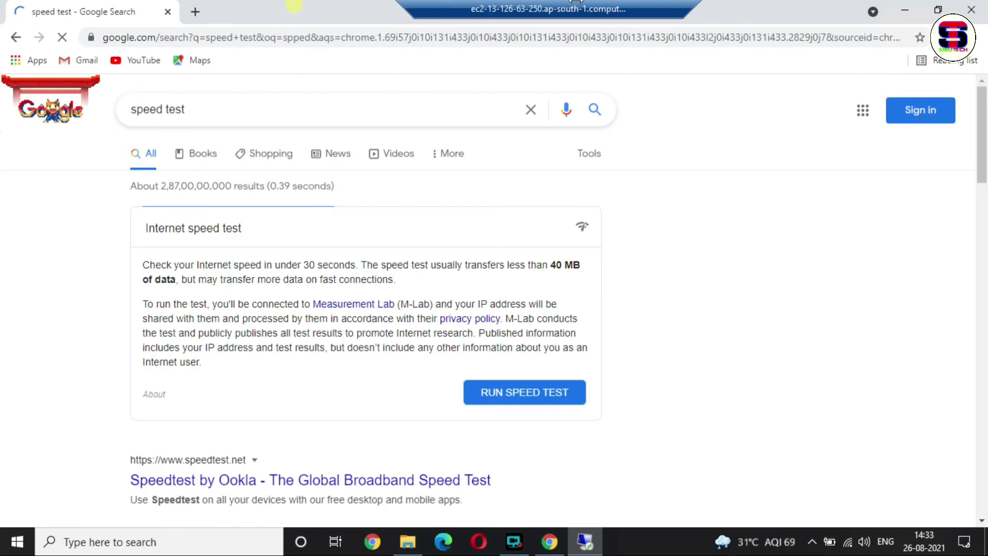
{"action": "mouse_move", "coordinate": [665, 2]}
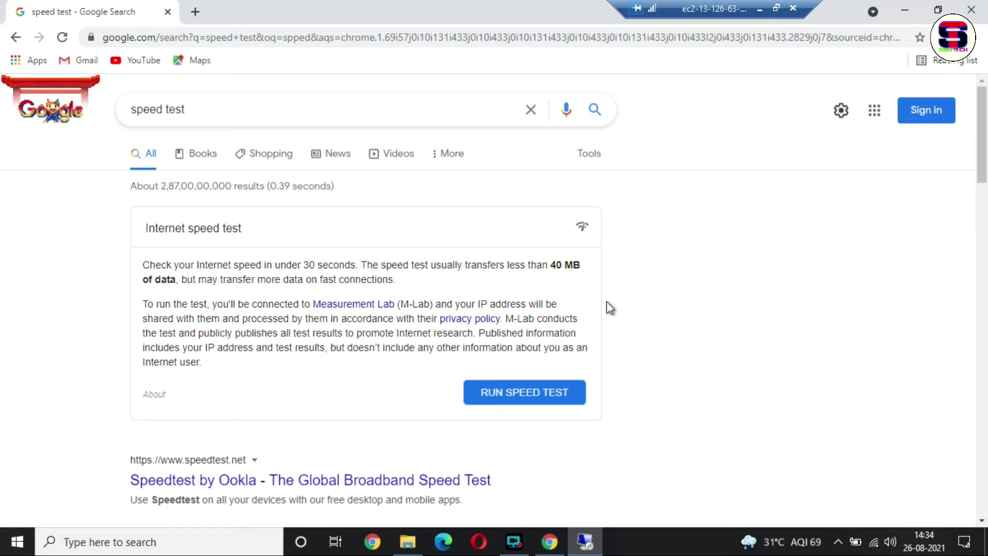
{"action": "left_click", "coordinate": [392, 486]}
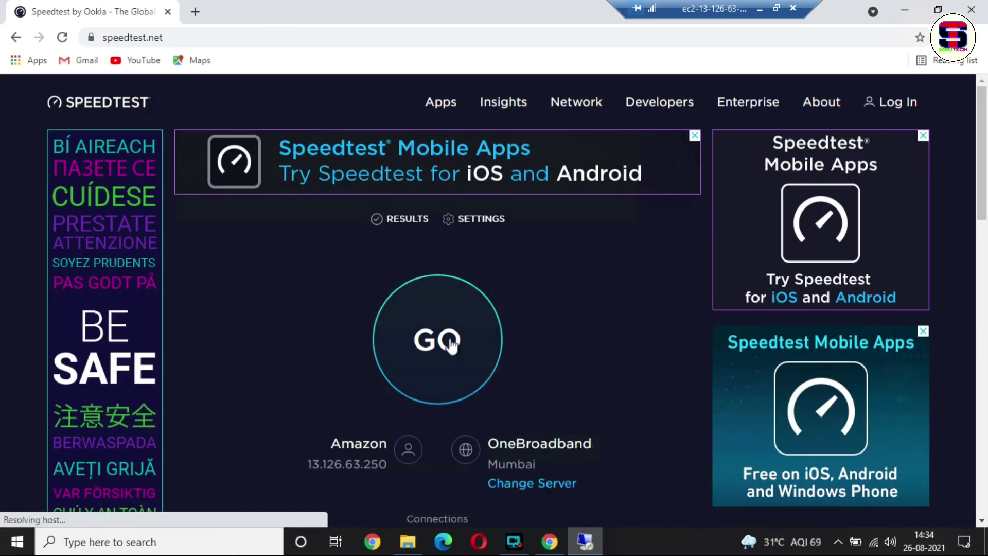
{"action": "left_click_drag", "start_coordinate": [983, 196], "coordinate": [983, 199]}
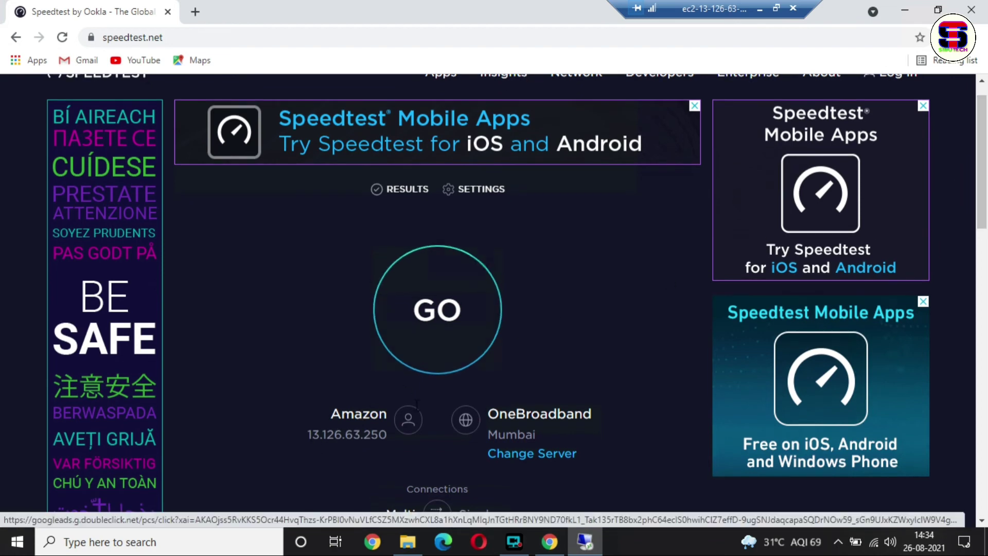
{"action": "left_click", "coordinate": [440, 335]}
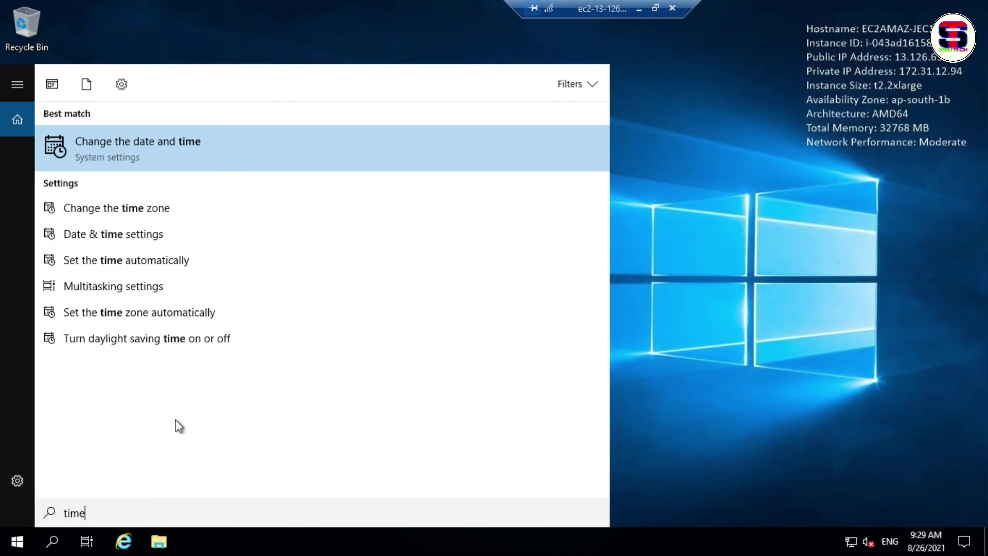
- Set the server's time zone to (UTC+05:30) Chennai, Kolkata, Mumbai, New Delhi in Date & time settings
{"action": "left_click", "coordinate": [234, 142]}
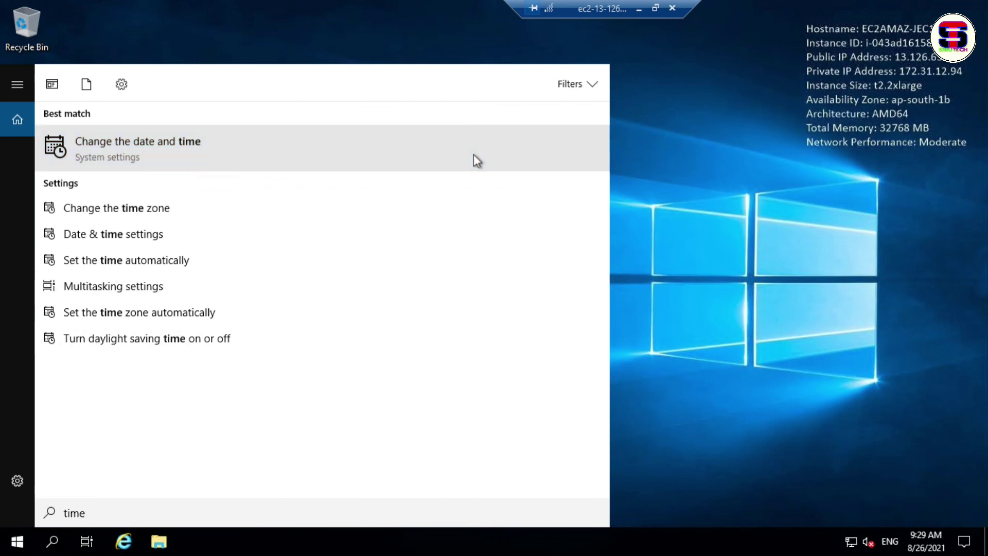
{"action": "left_click", "coordinate": [474, 154]}
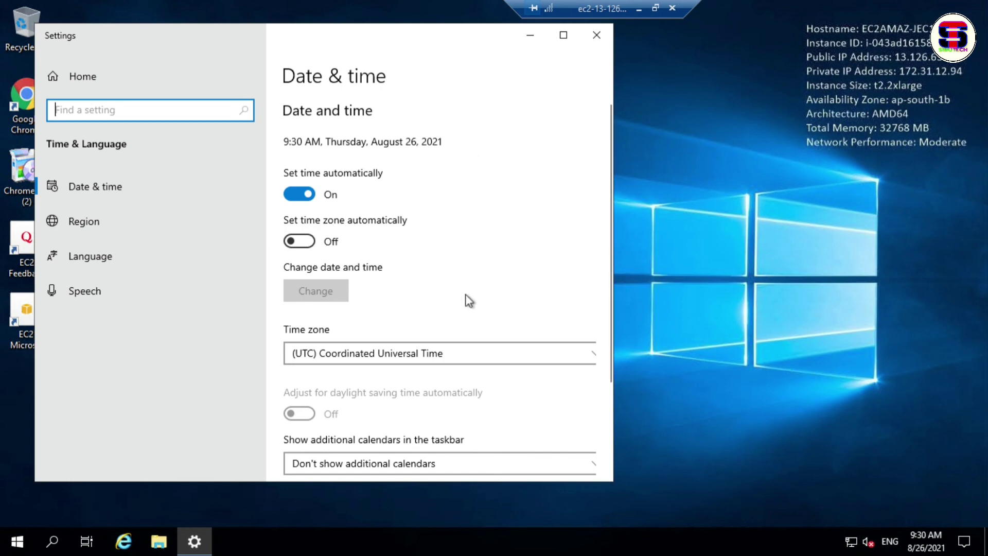
{"action": "left_click", "coordinate": [467, 353]}
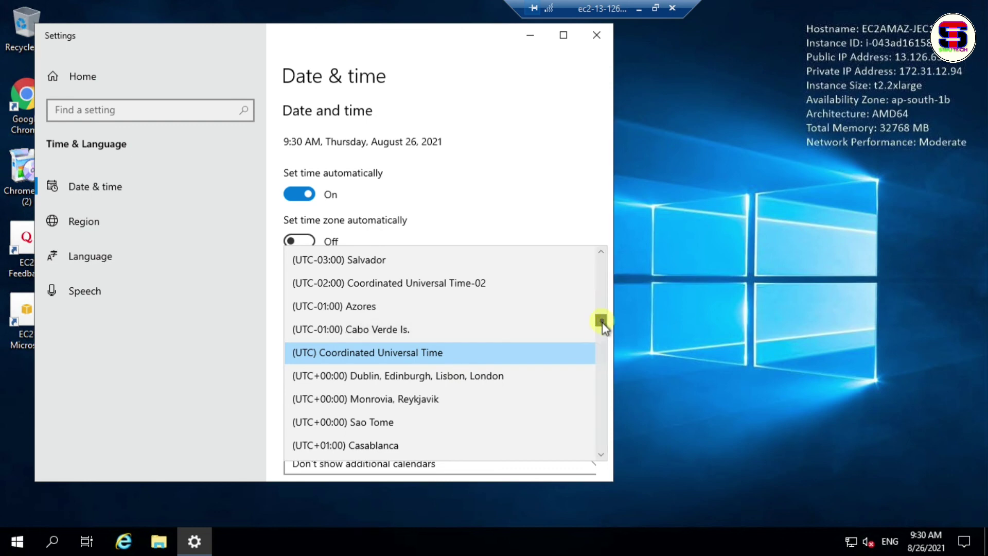
{"action": "left_click_drag", "start_coordinate": [602, 322], "coordinate": [602, 331]}
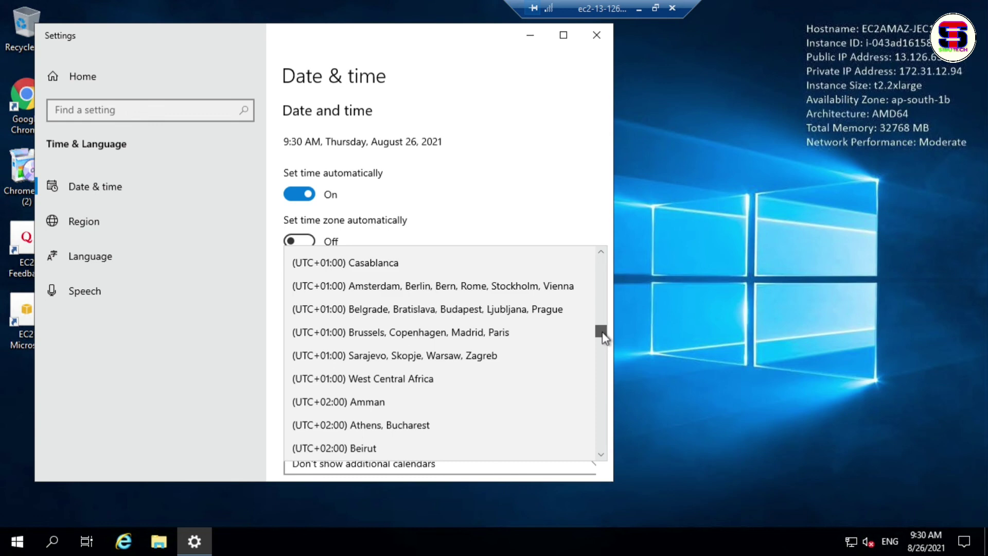
{"action": "left_click_drag", "start_coordinate": [602, 331], "coordinate": [601, 381]}
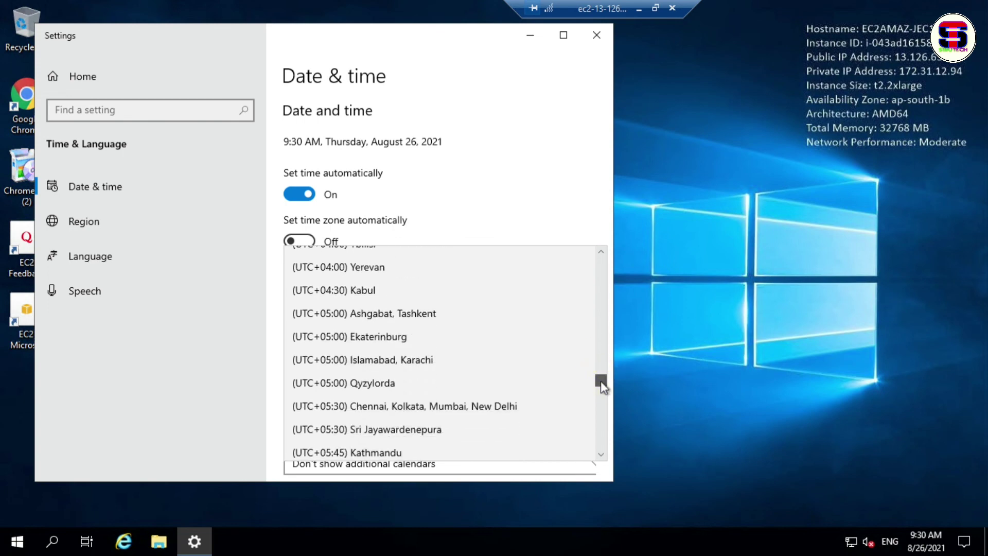
{"action": "left_click", "coordinate": [488, 406]}
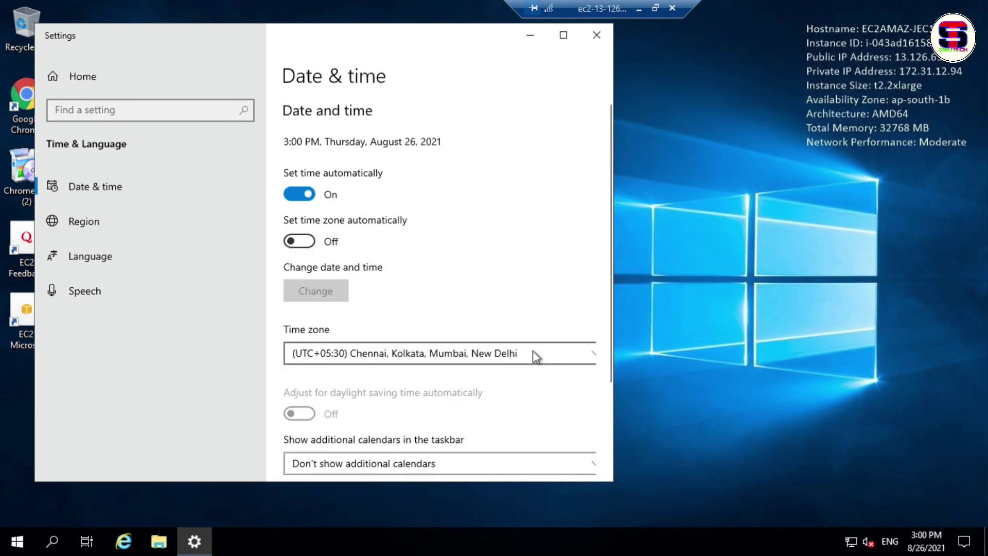
- Turn on Set time zone automatically
{"action": "left_click", "coordinate": [609, 334]}
{"action": "left_click_drag", "start_coordinate": [609, 335], "coordinate": [600, 301]}
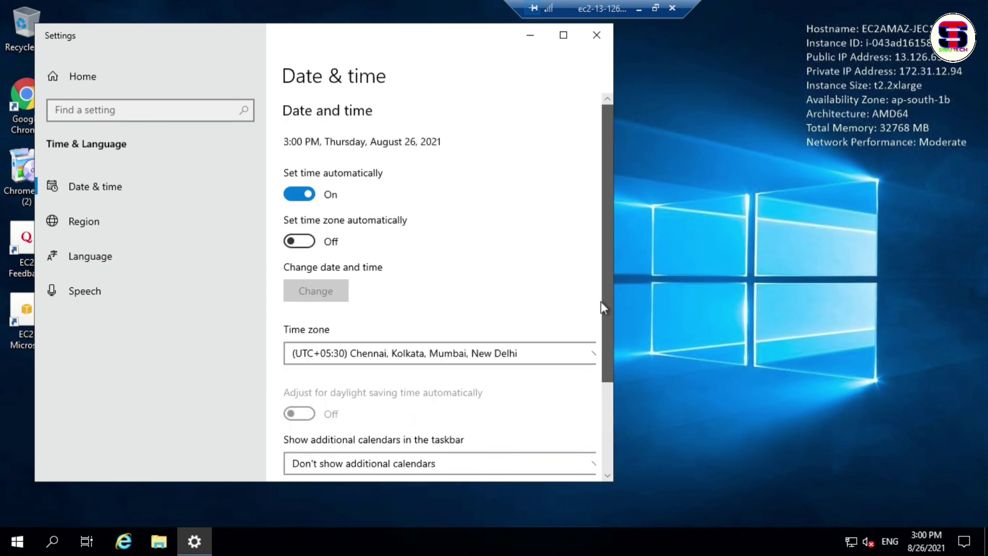
{"action": "left_click", "coordinate": [319, 241]}
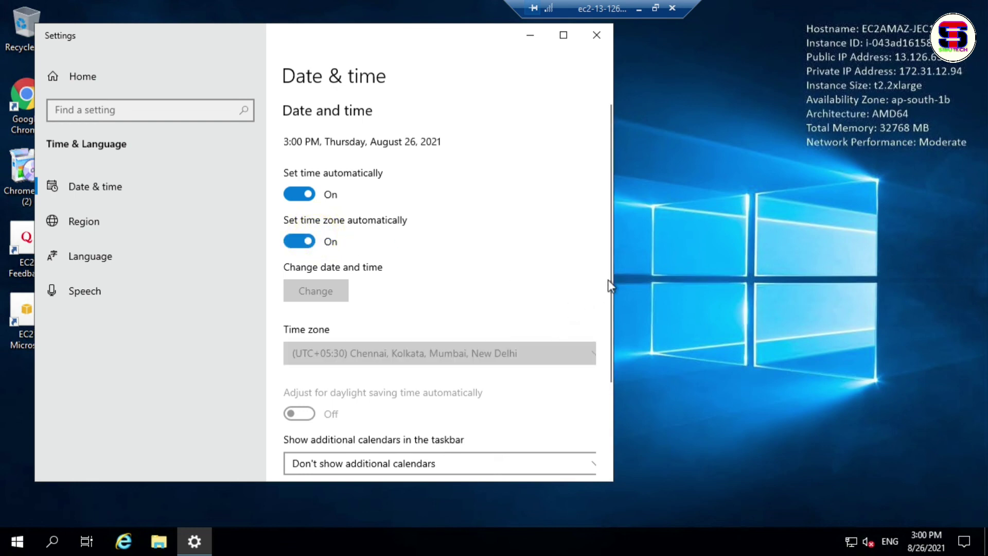
{"action": "scroll", "coordinate": [609, 278], "scroll_direction": "down", "scroll_amount": 3}
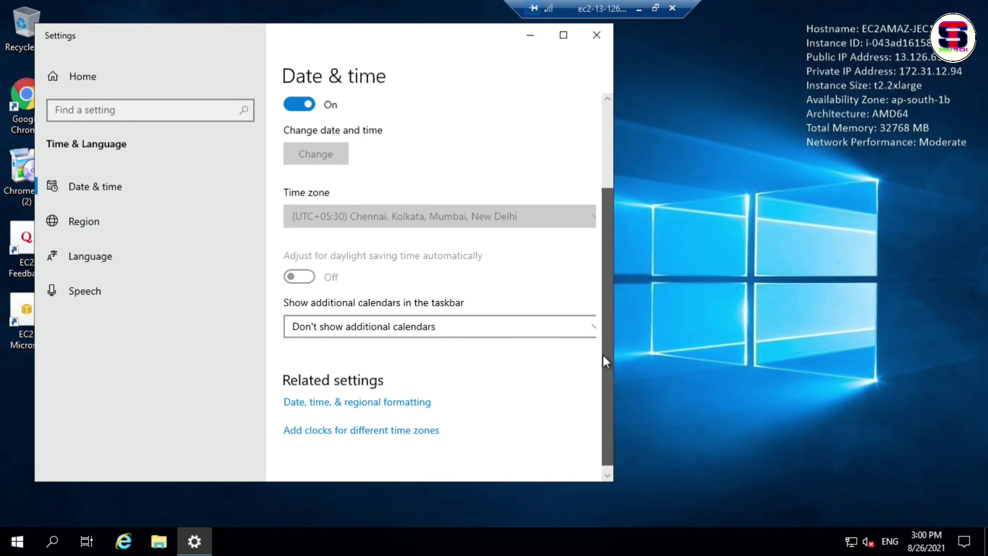
{"action": "left_click_drag", "start_coordinate": [603, 354], "coordinate": [603, 353]}
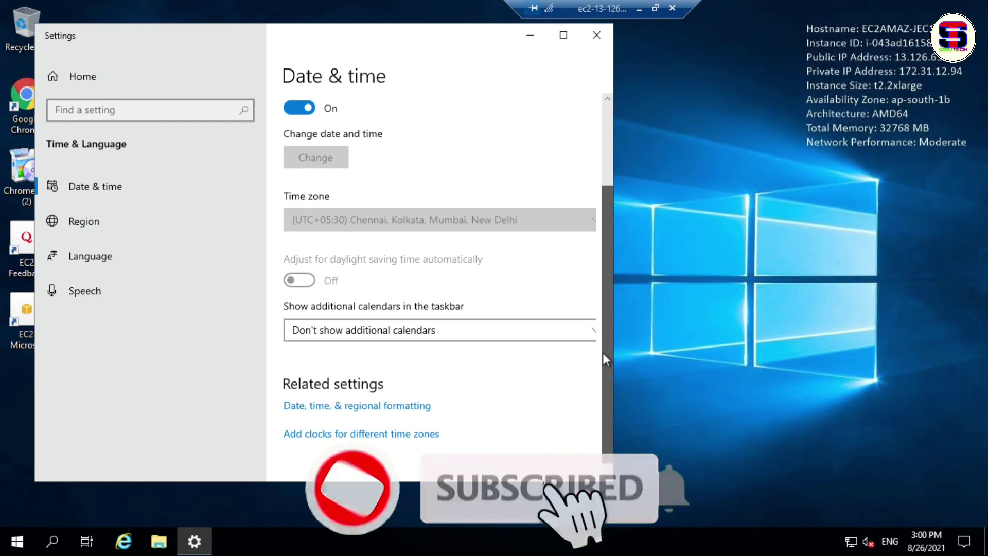